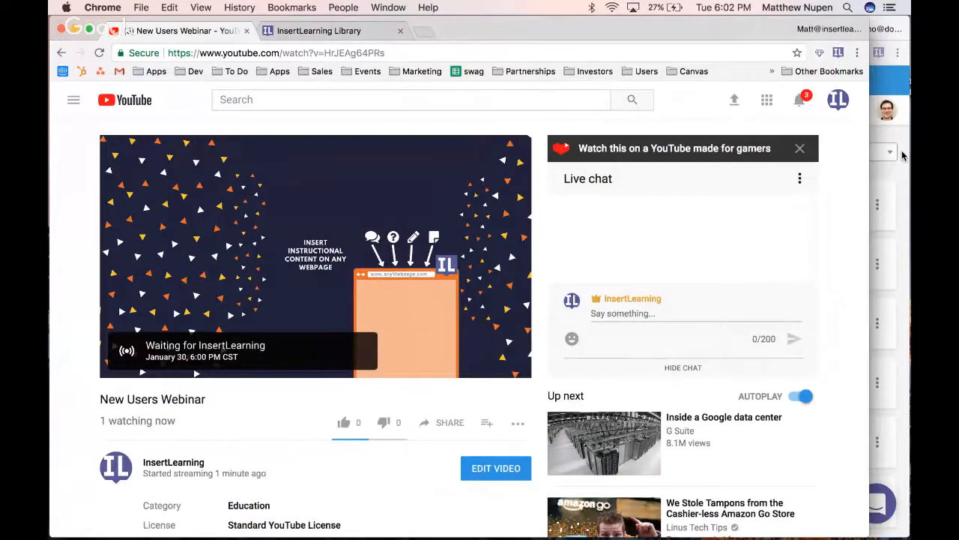
Open the insertlearning.com dashboard in a new browser tab and close the InsertLearning Library tab
{"action": "left_click", "coordinate": [903, 155]}
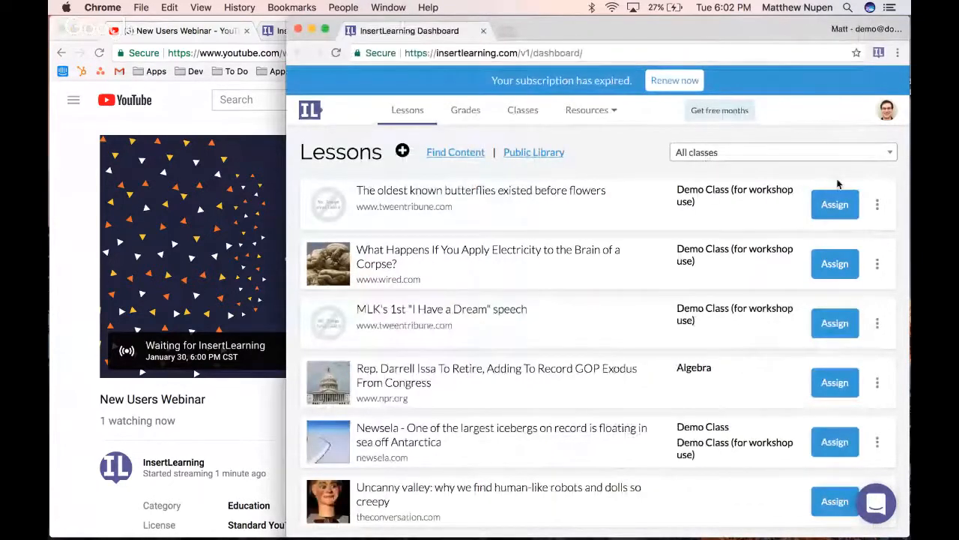
{"action": "left_click", "coordinate": [65, 213]}
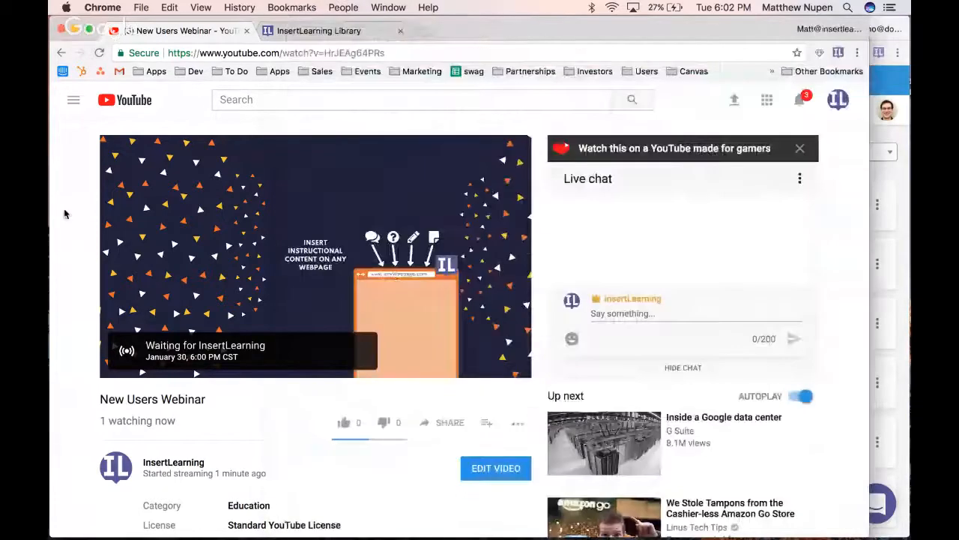
{"action": "left_click", "coordinate": [425, 33]}
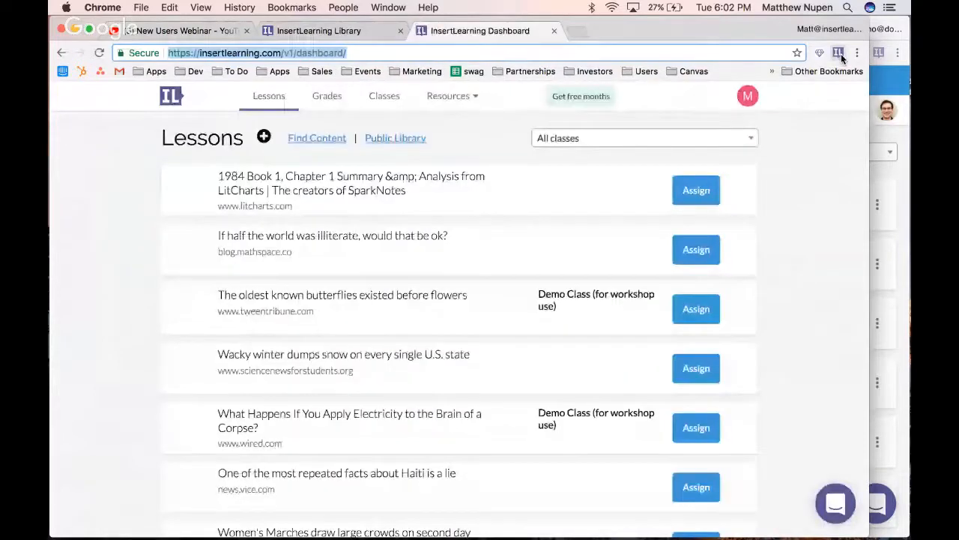
{"action": "type", "text": "insertlearning.com"}
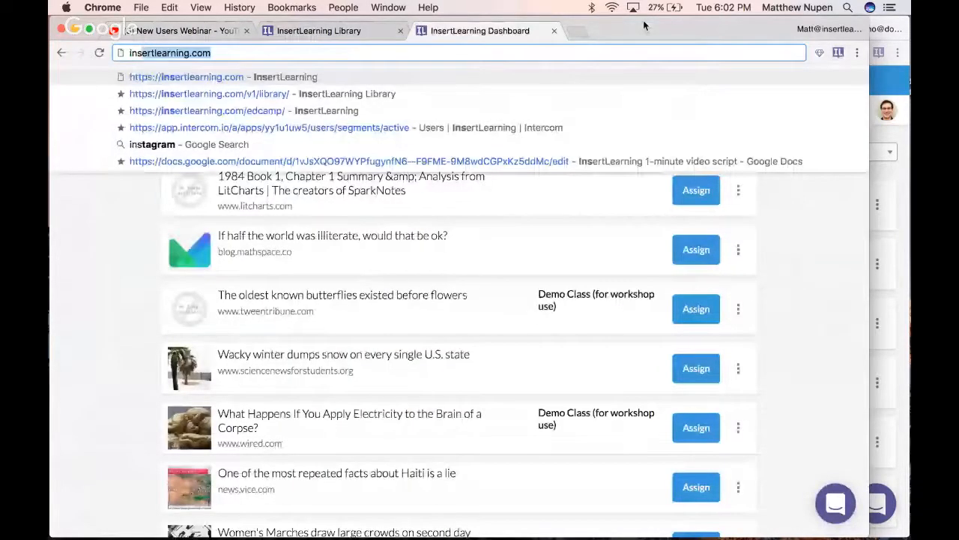
{"action": "key", "text": "Return"}
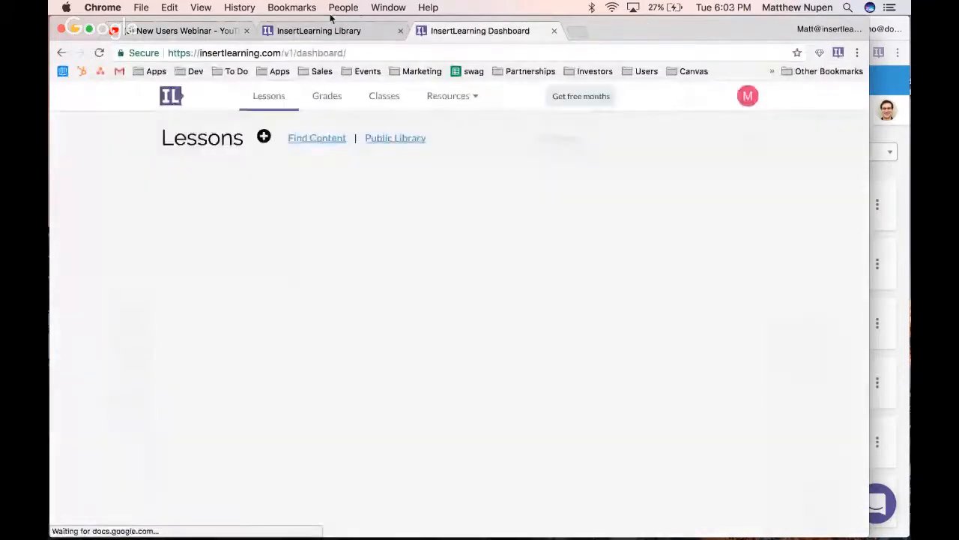
{"action": "left_click", "coordinate": [400, 30]}
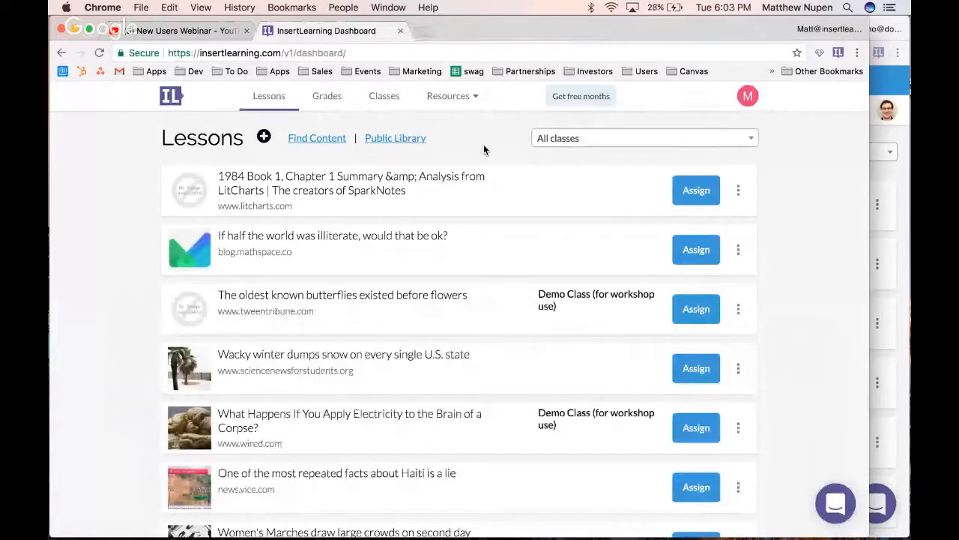
Create a new class named "New User Webinar"
{"action": "left_click", "coordinate": [384, 99]}
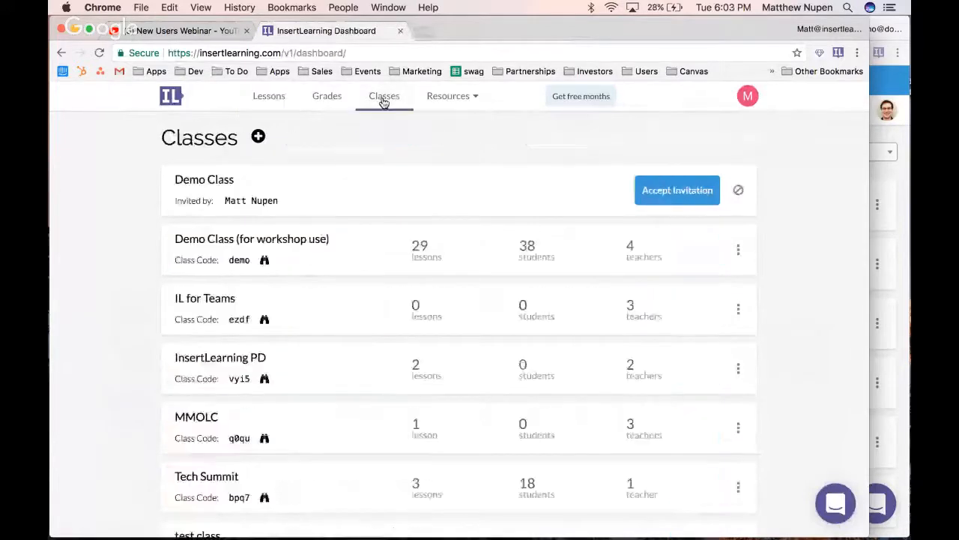
{"action": "left_click", "coordinate": [258, 136]}
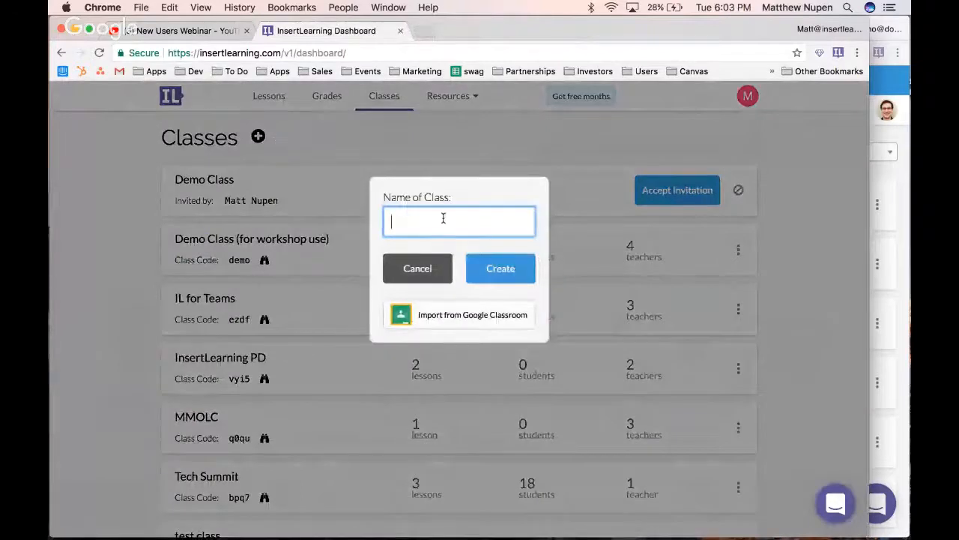
{"action": "type", "text": "New User"}
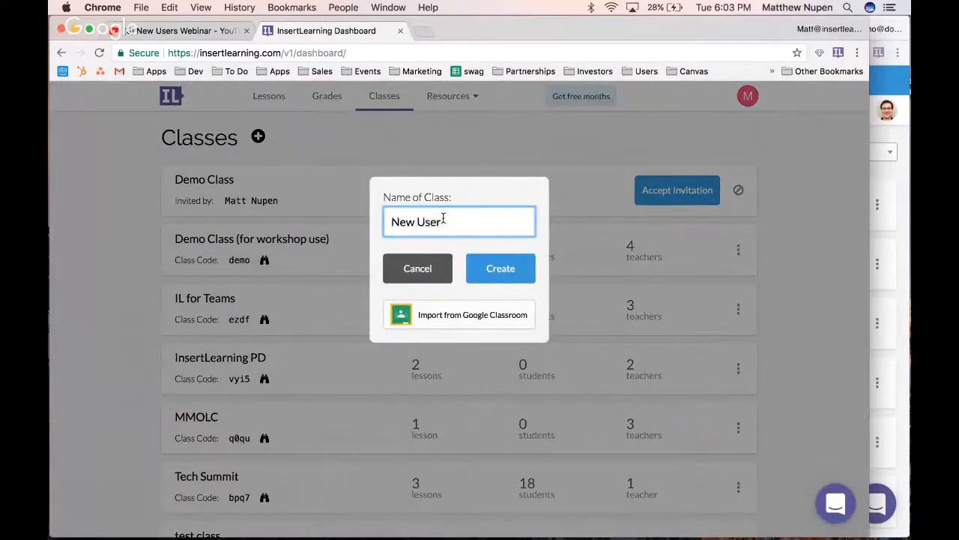
{"action": "type", "text": "Webinar"}
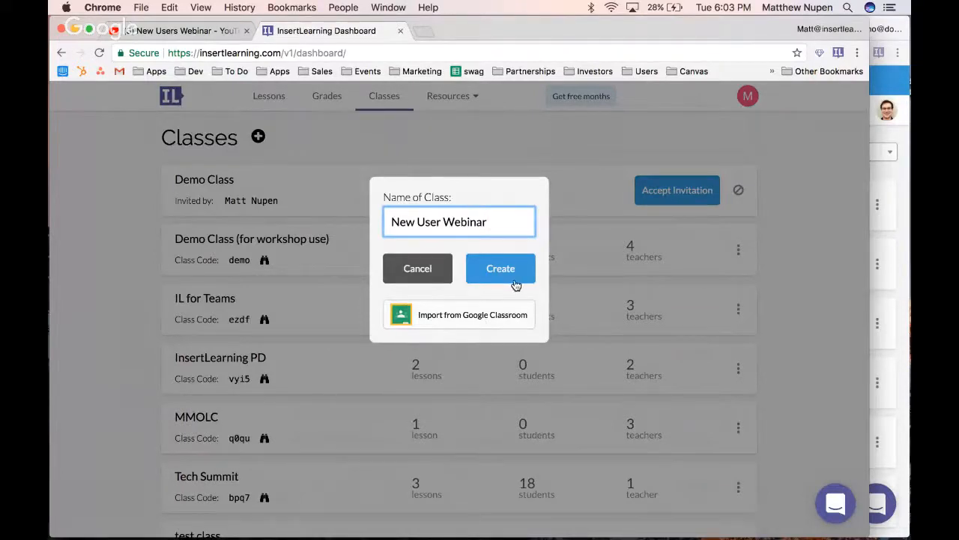
{"action": "left_click", "coordinate": [516, 276]}
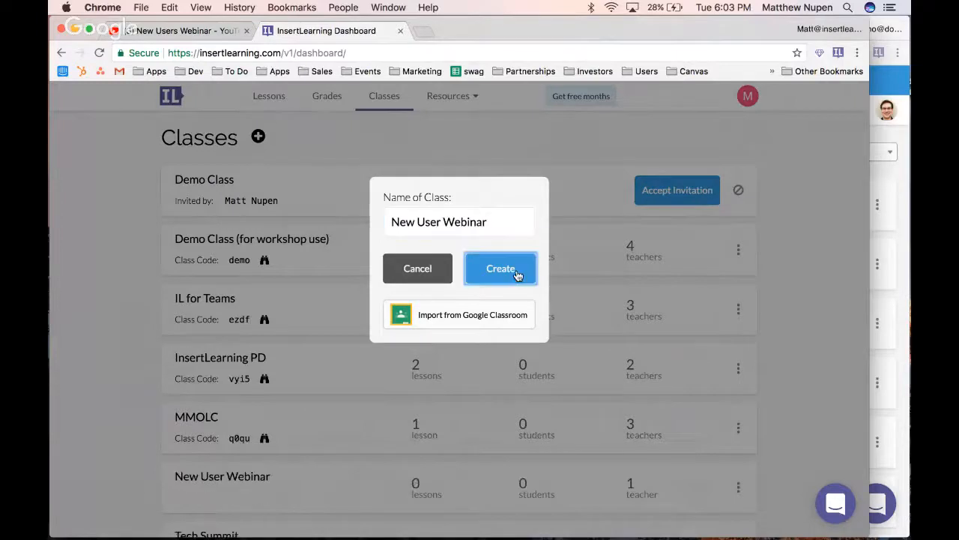
View the teacher list of the New User Webinar class with its co-teacher invitation option, and close it
{"action": "scroll", "coordinate": [249, 289], "scroll_direction": "down", "scroll_amount": 1}
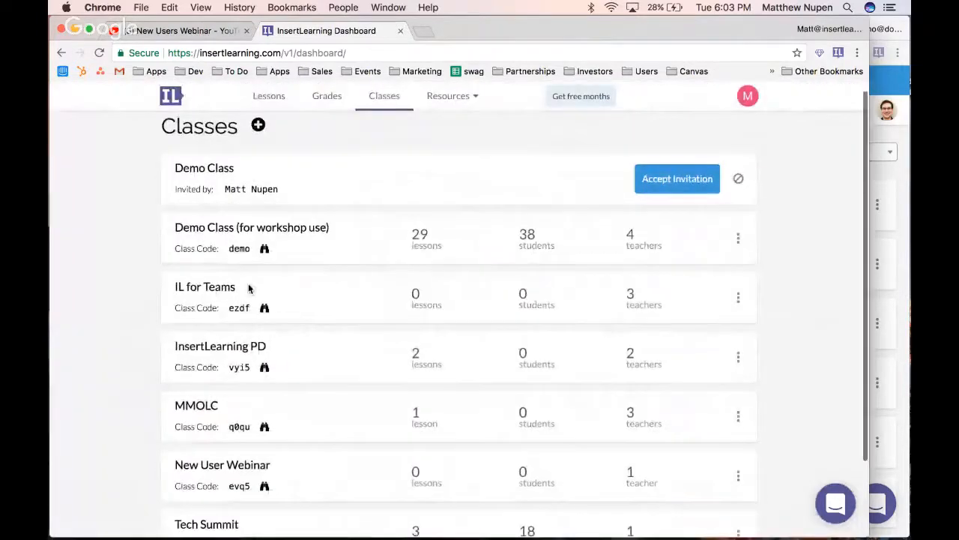
{"action": "scroll", "coordinate": [250, 288], "scroll_direction": "down", "scroll_amount": 3}
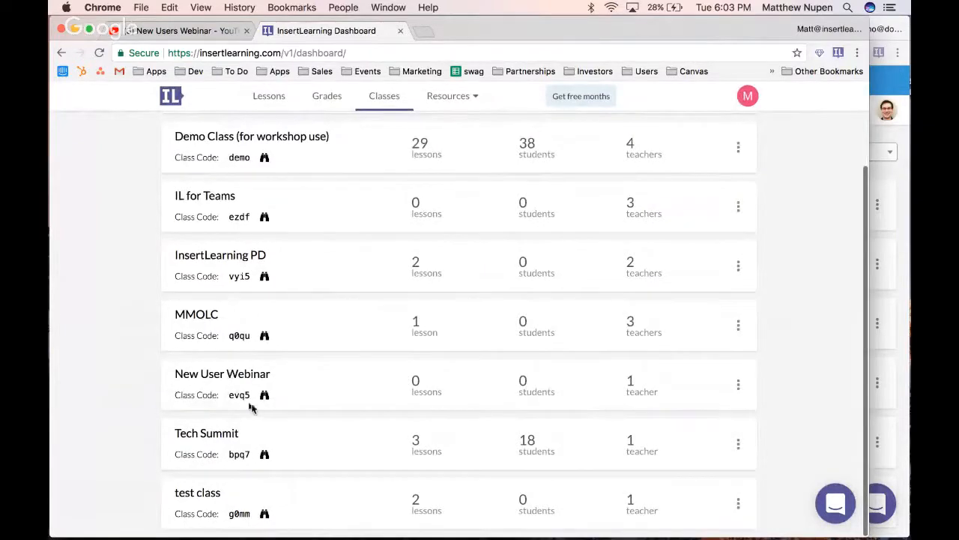
{"action": "left_click", "coordinate": [630, 382]}
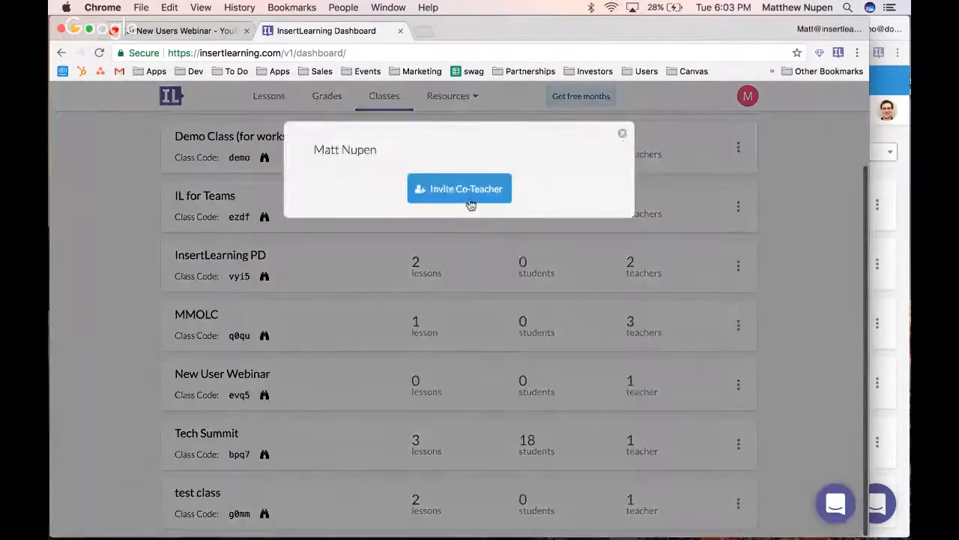
{"action": "left_click", "coordinate": [625, 134]}
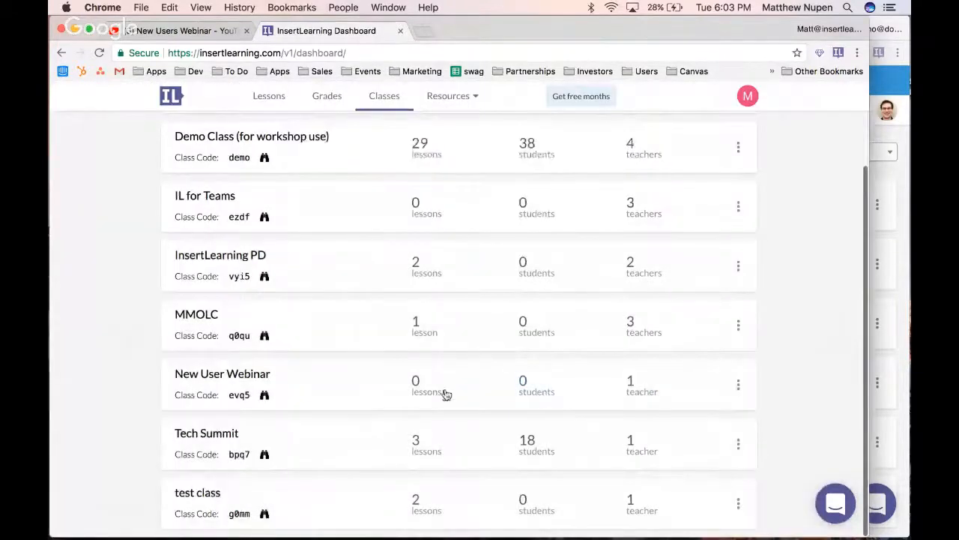
Display the New User Webinar class code enlarged and copy it
{"action": "left_click", "coordinate": [265, 396]}
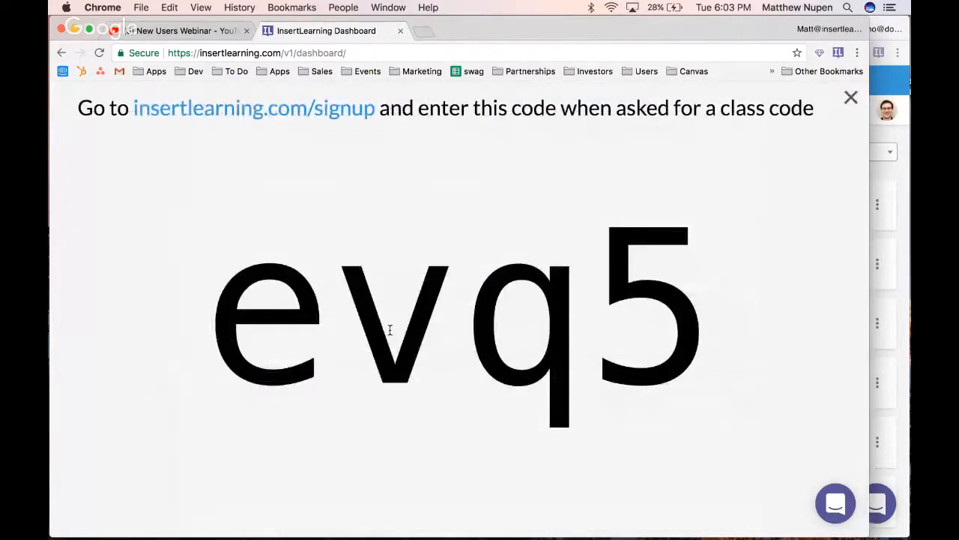
{"action": "left_click_drag", "start_coordinate": [234, 323], "coordinate": [673, 313]}
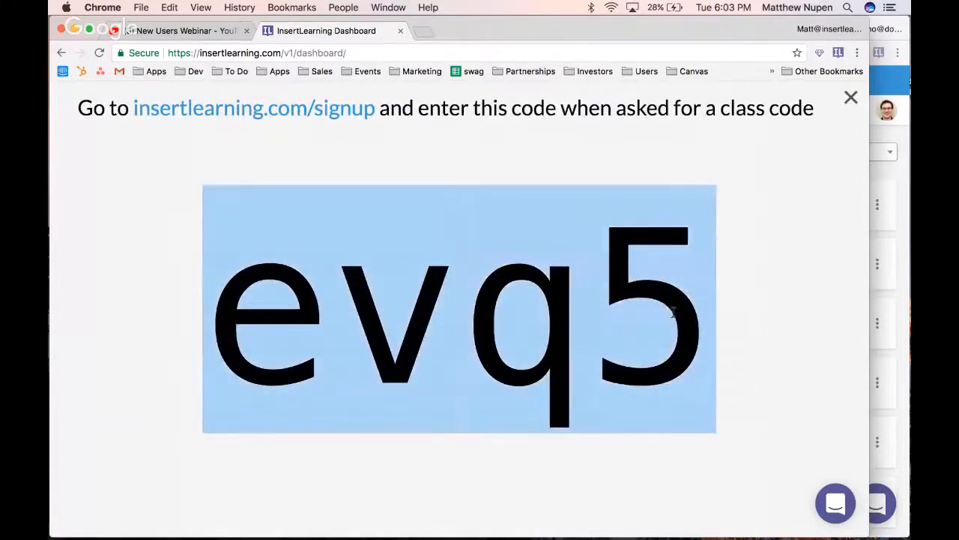
{"action": "right_click", "coordinate": [517, 290]}
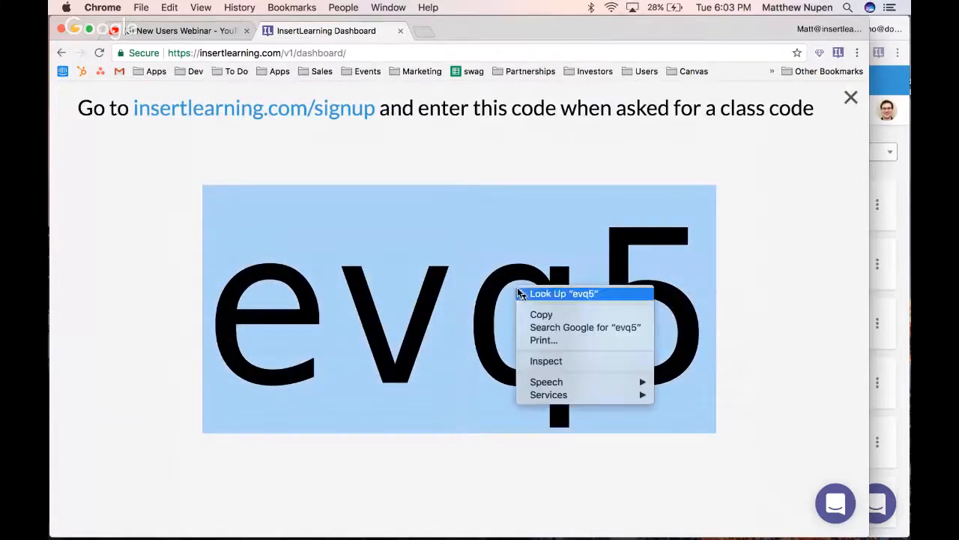
{"action": "left_click", "coordinate": [537, 314]}
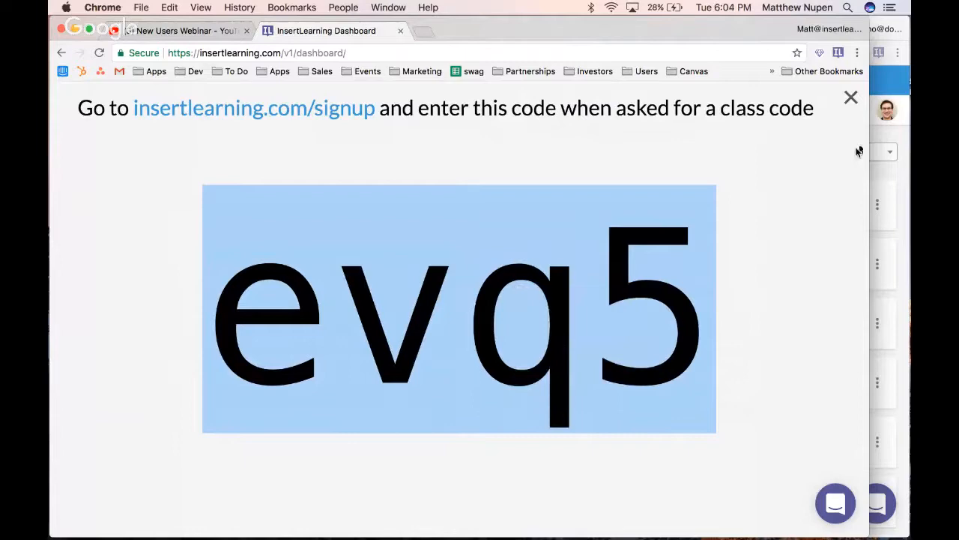
Switch to the demo account's browser window, widen it, and change the account type to Student
{"action": "left_click", "coordinate": [905, 144]}
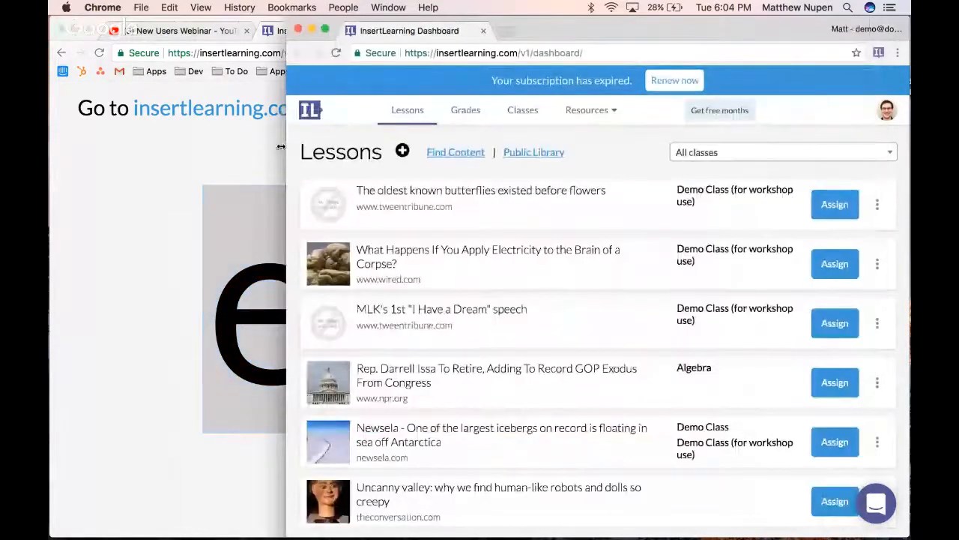
{"action": "left_click_drag", "start_coordinate": [276, 110], "coordinate": [169, 110]}
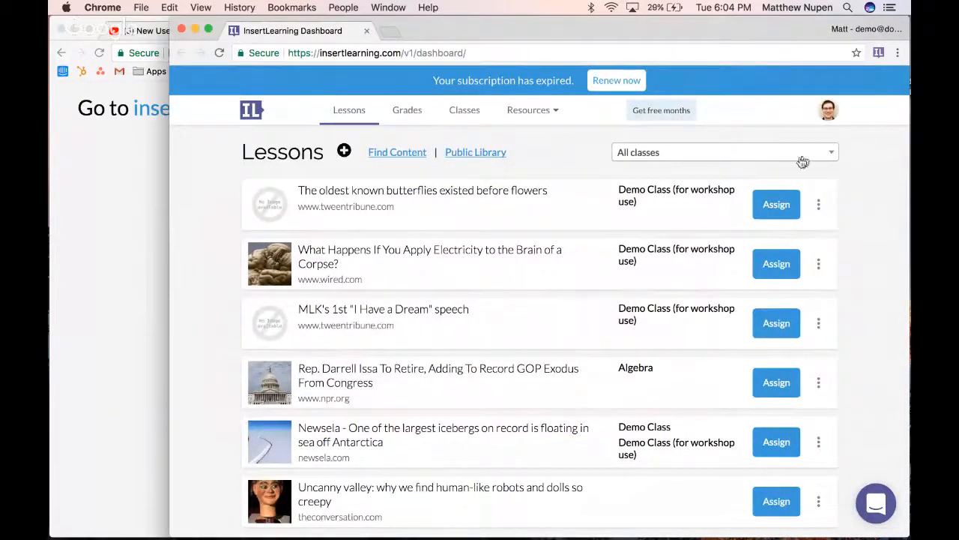
{"action": "left_click", "coordinate": [828, 111]}
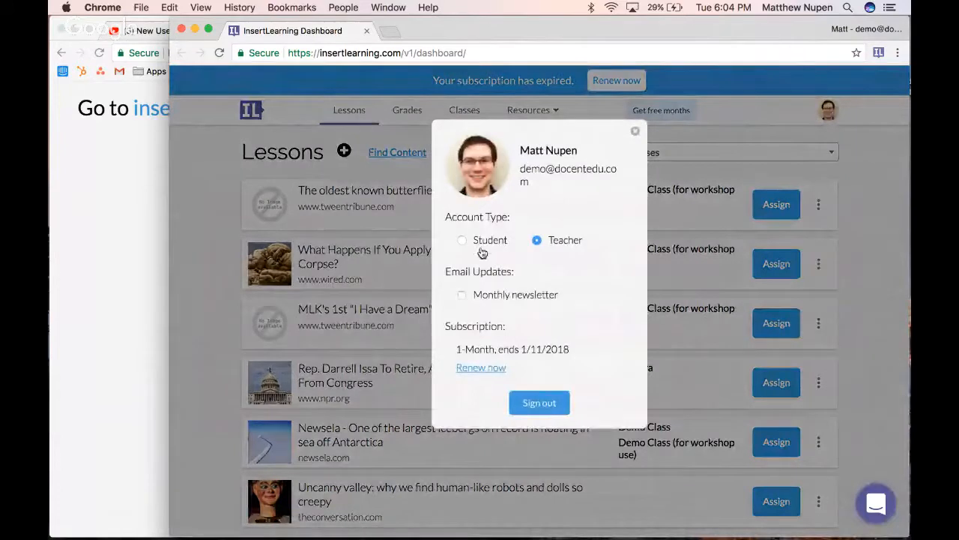
{"action": "left_click", "coordinate": [487, 246]}
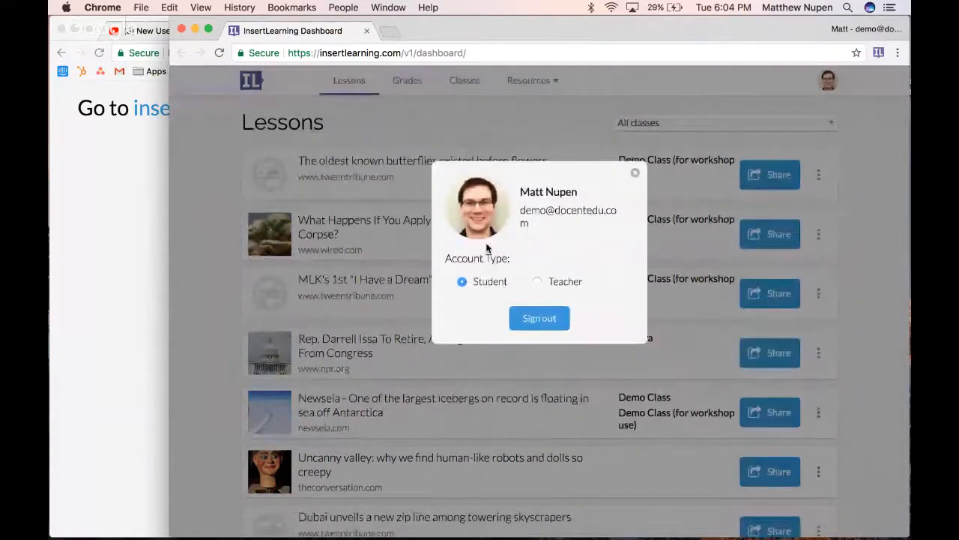
{"action": "left_click", "coordinate": [545, 132]}
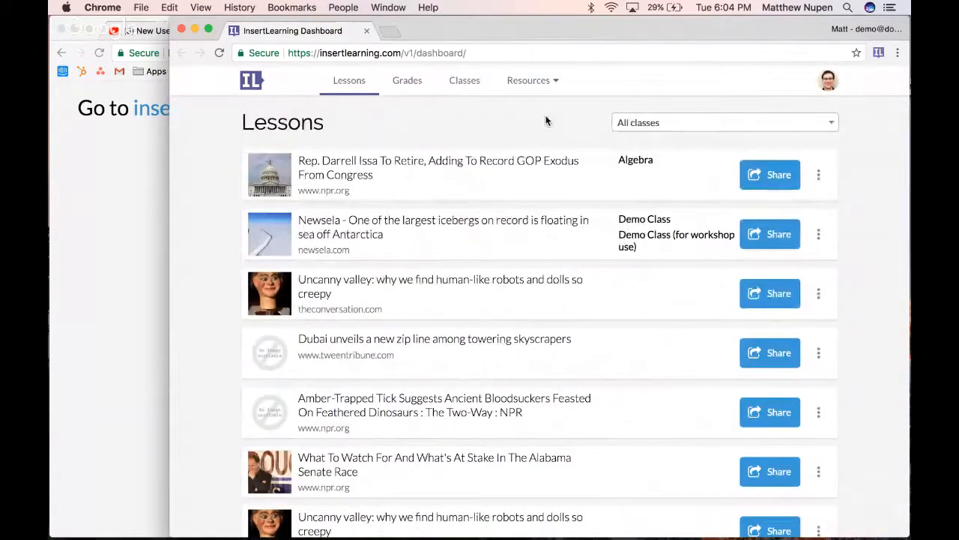
Enroll the student account in a class with the copied class code and go to its Lessons list
{"action": "left_click", "coordinate": [457, 88]}
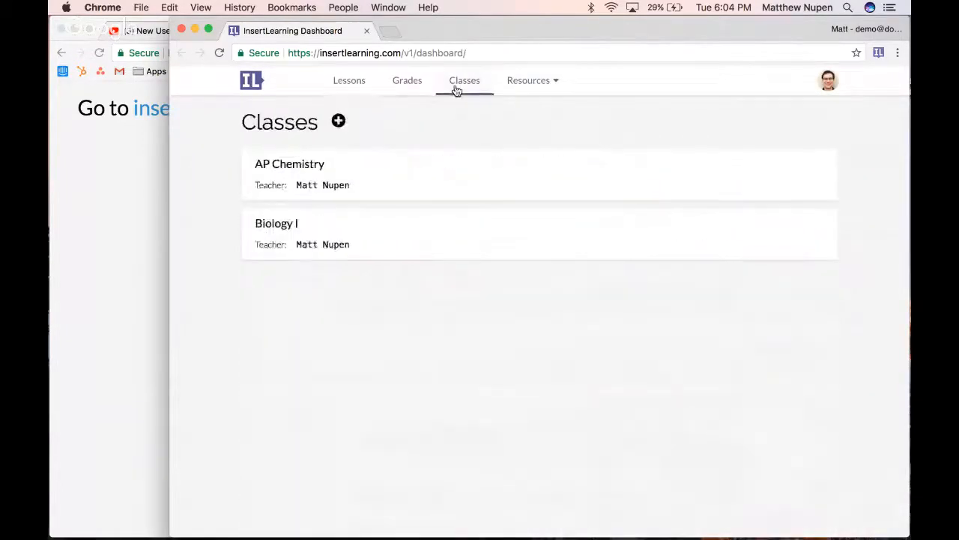
{"action": "left_click", "coordinate": [339, 121]}
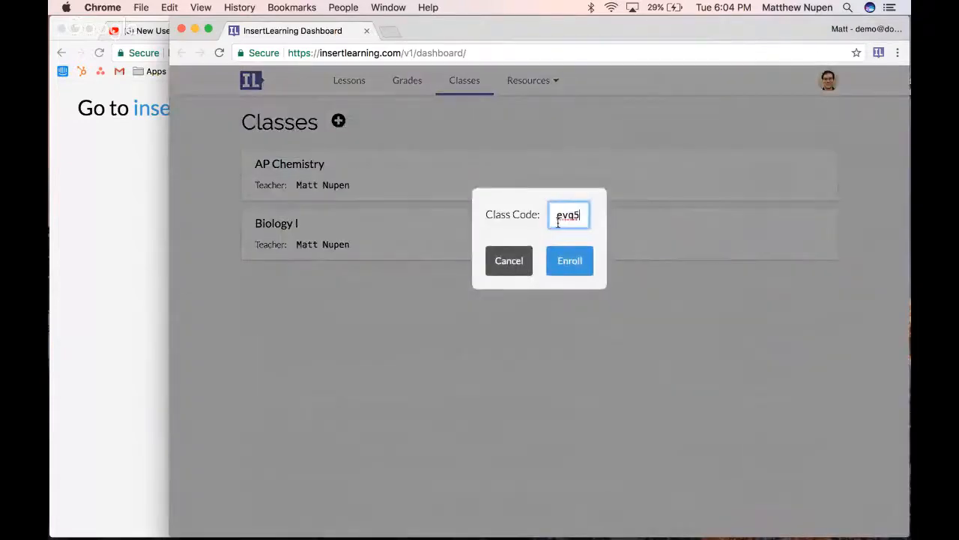
{"action": "left_click", "coordinate": [575, 268]}
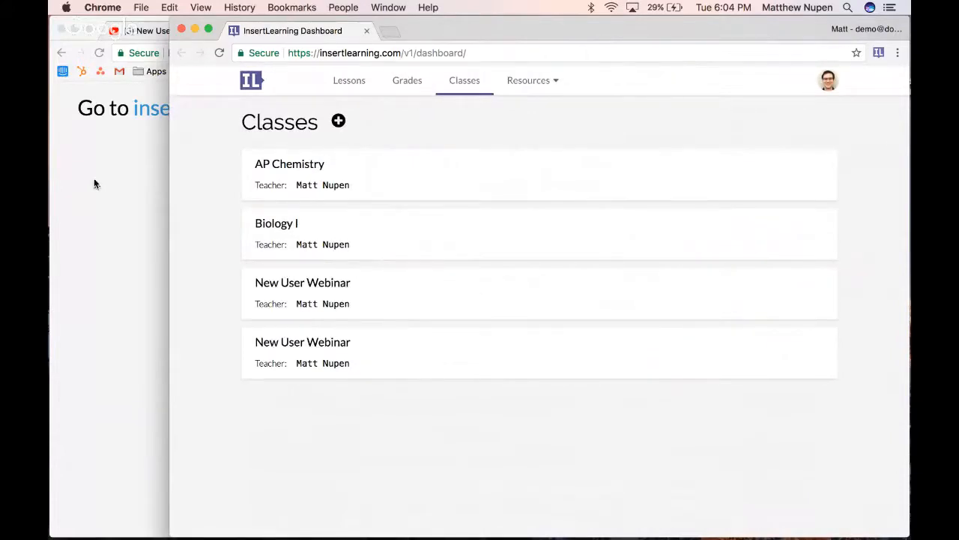
{"action": "left_click", "coordinate": [352, 89]}
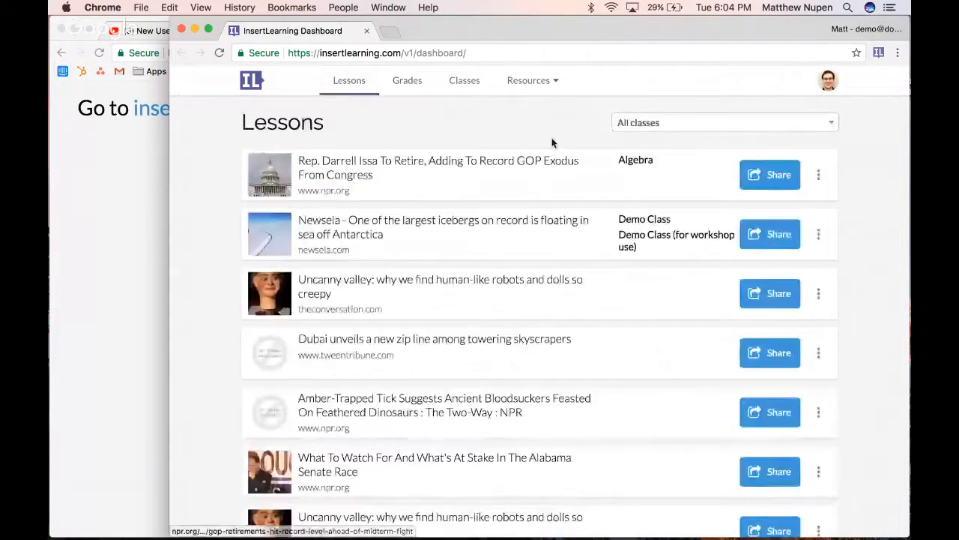
Return to the teacher's browser window, open a blank tab, and dismiss the enlarged class code on the dashboard
{"action": "left_click", "coordinate": [103, 166]}
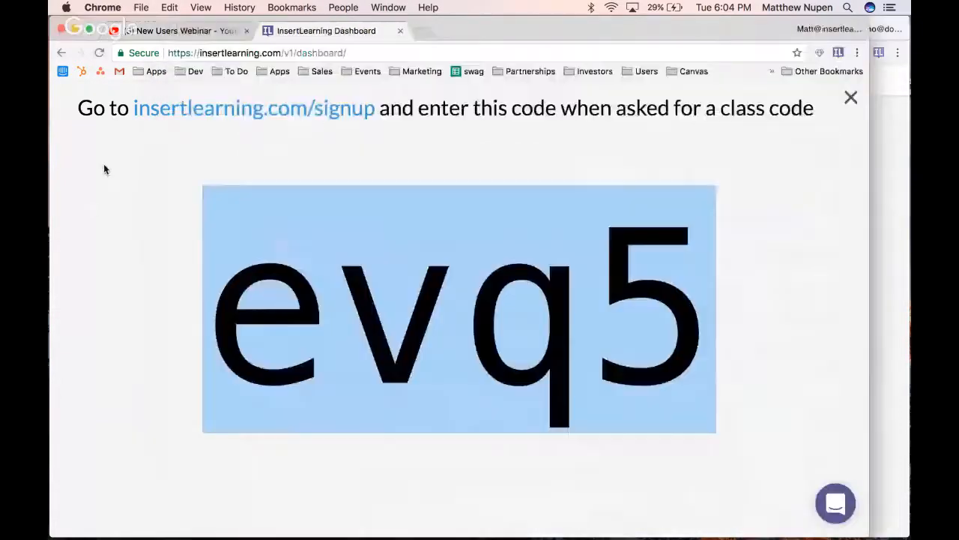
{"action": "left_click", "coordinate": [423, 31]}
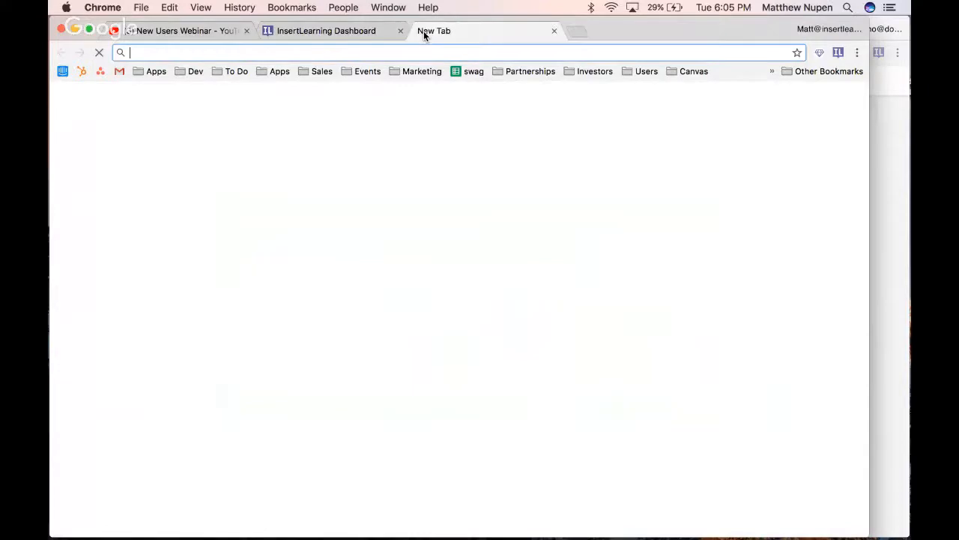
{"action": "left_click", "coordinate": [333, 32]}
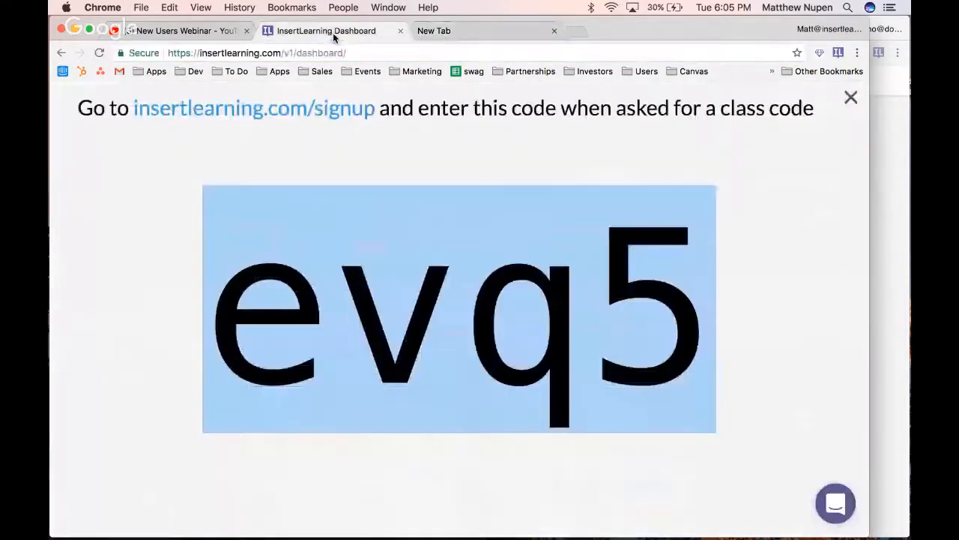
{"action": "left_click", "coordinate": [850, 97]}
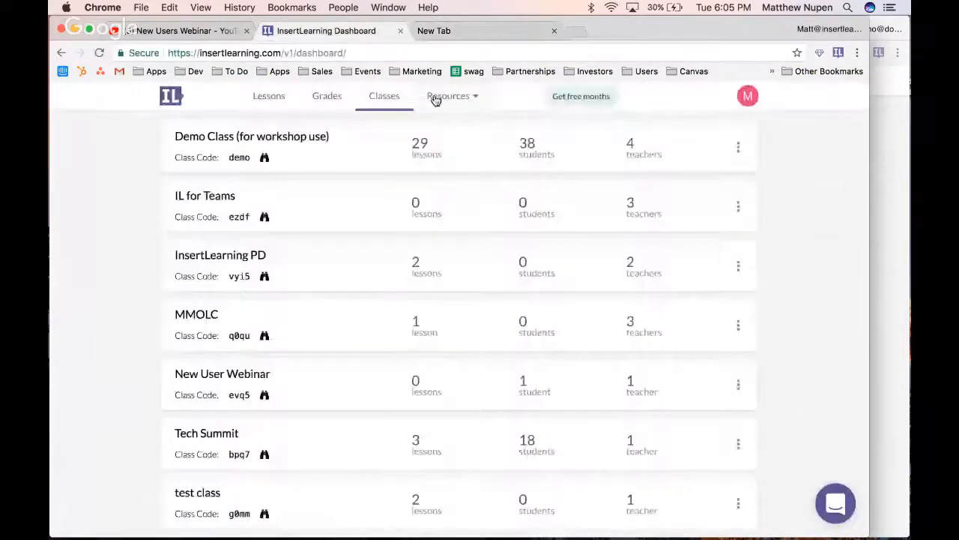
Search the Find Content resource for "superbowl"
{"action": "left_click", "coordinate": [436, 99]}
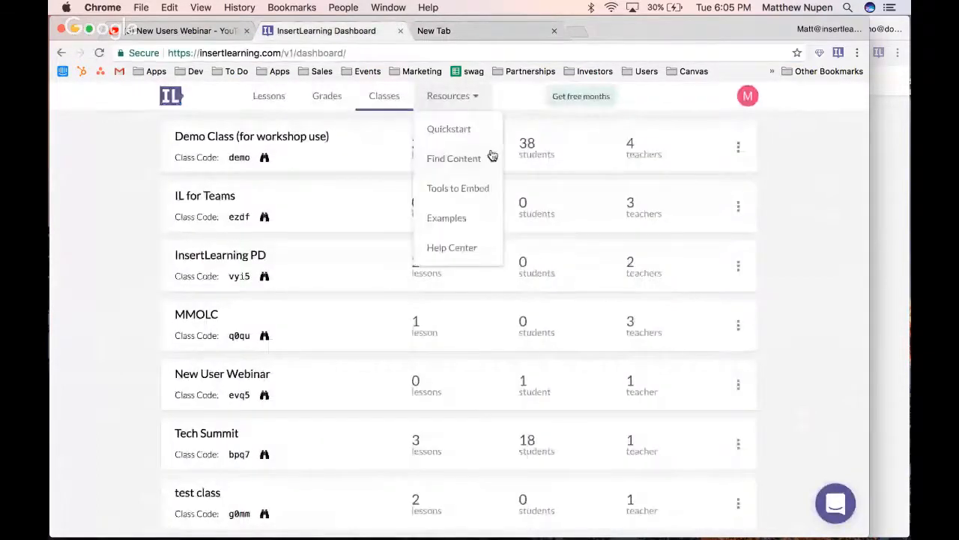
{"action": "left_click", "coordinate": [470, 161]}
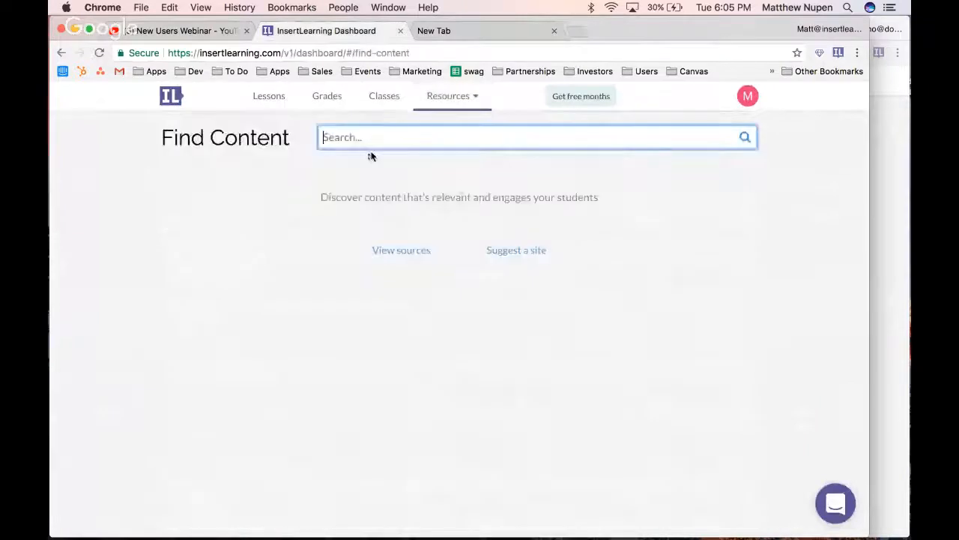
{"action": "type", "text": "s"}
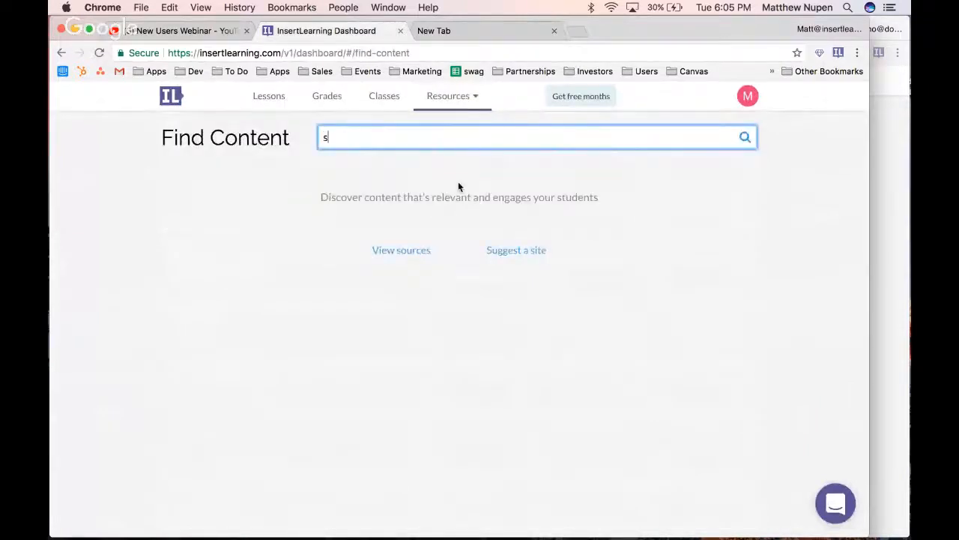
{"action": "type", "text": "uperbowl"}
{"action": "key", "text": "Return"}
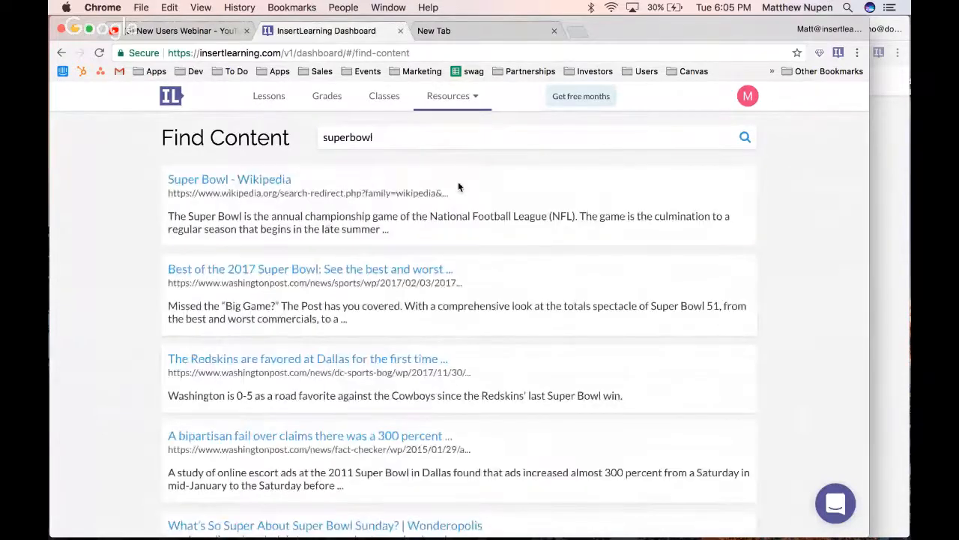
Open the Wonderopolis article "What's So Super About Super Bowl Sunday?" from the search results
{"action": "scroll", "coordinate": [112, 264], "scroll_direction": "down", "scroll_amount": 2}
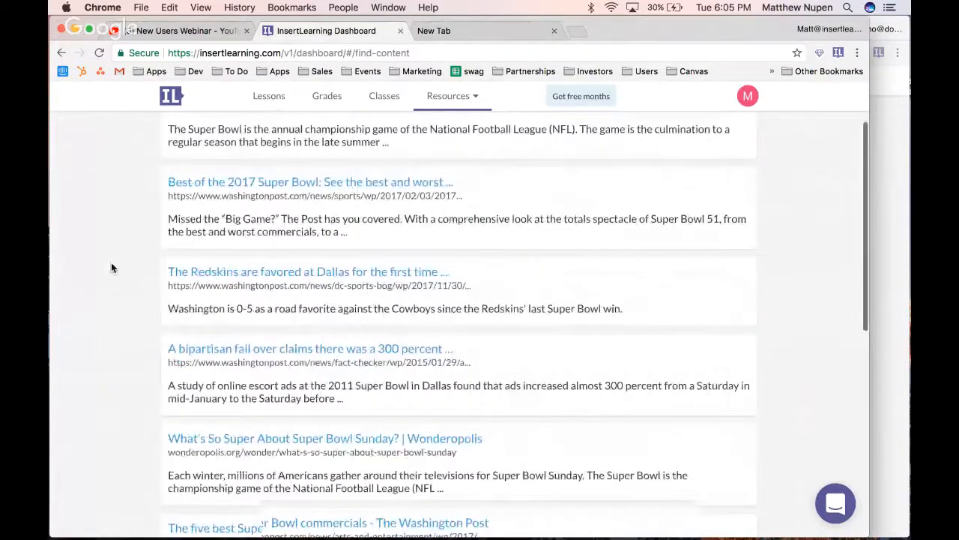
{"action": "scroll", "coordinate": [127, 268], "scroll_direction": "down", "scroll_amount": 4}
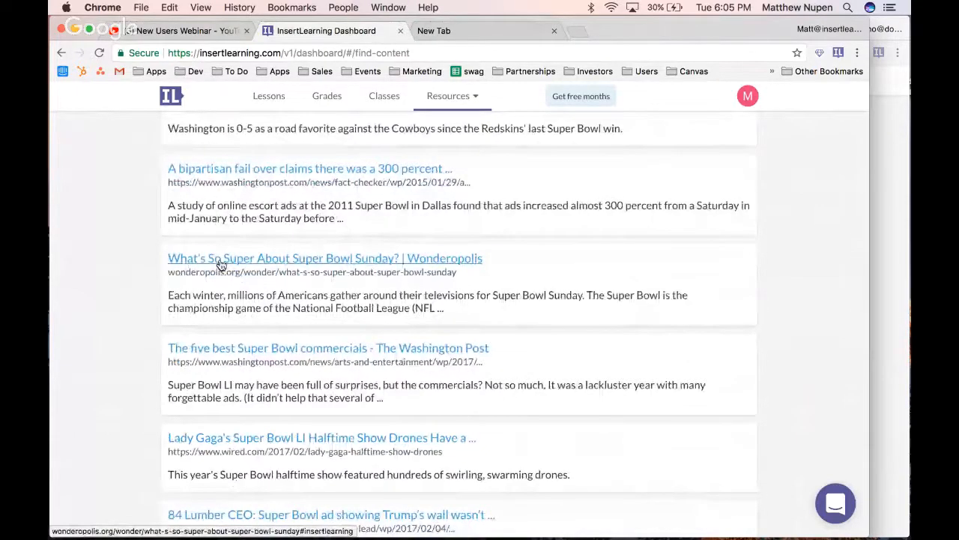
{"action": "scroll", "coordinate": [220, 264], "scroll_direction": "down", "scroll_amount": 1}
{"action": "left_click", "coordinate": [221, 264]}
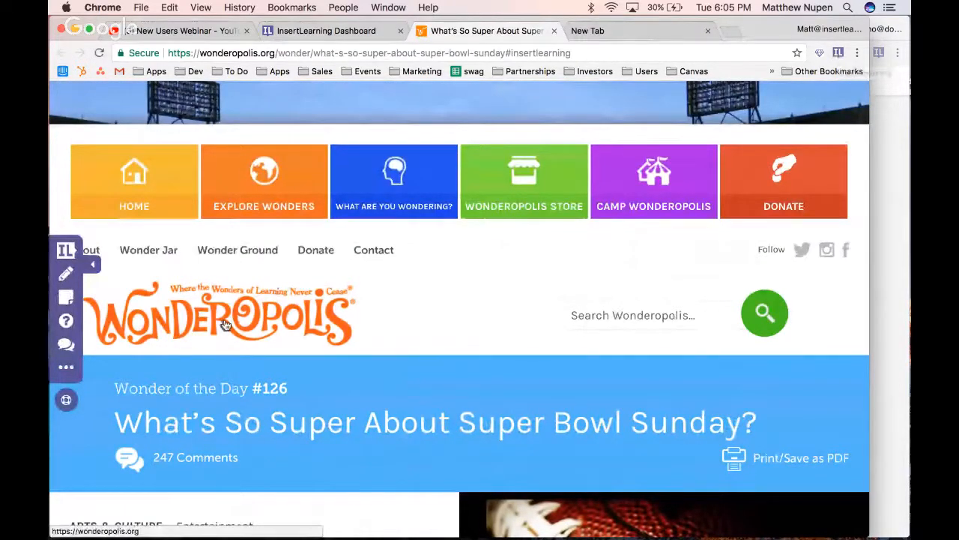
{"action": "scroll", "coordinate": [112, 311], "scroll_direction": "down", "scroll_amount": 3}
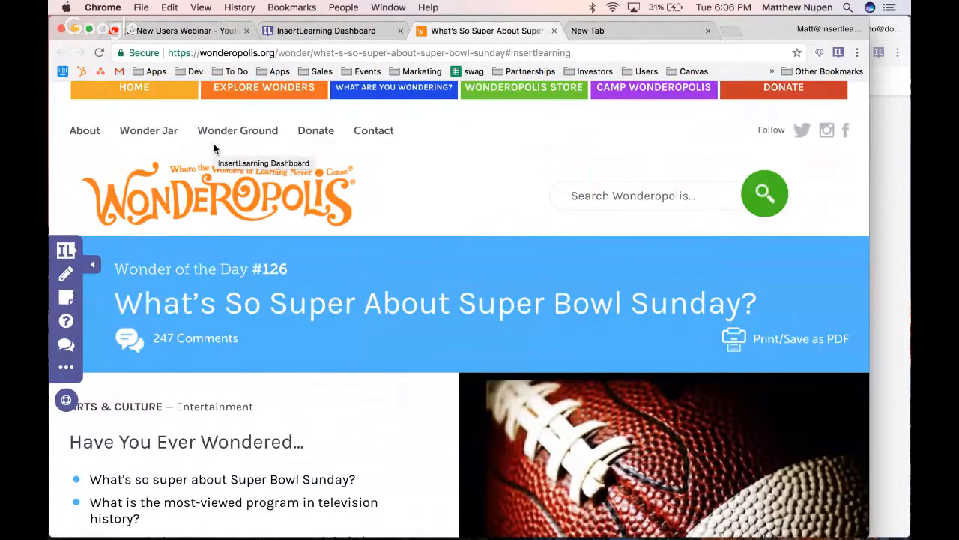
Insert a sticky note beneath the article title and start it with the line "Instructions:"
{"action": "left_click", "coordinate": [66, 296]}
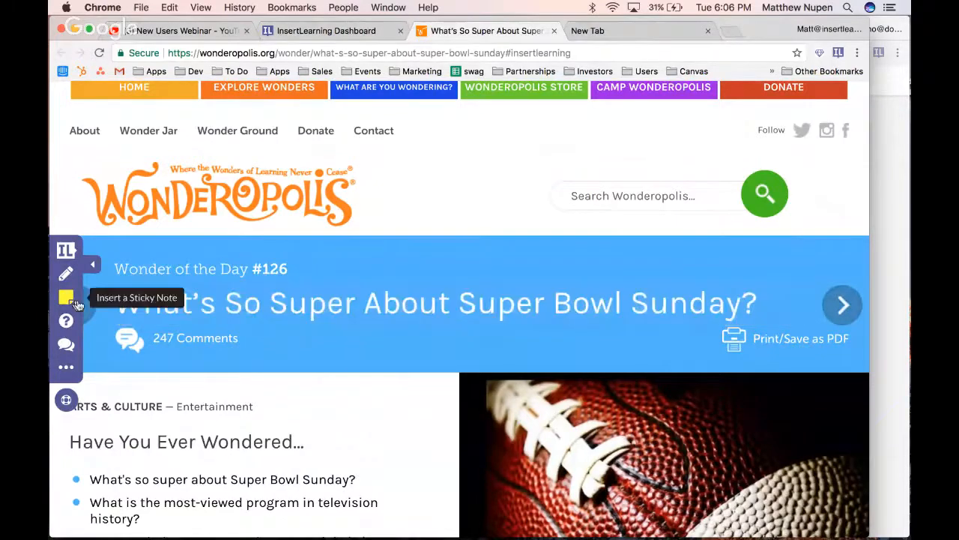
{"action": "left_click", "coordinate": [229, 314]}
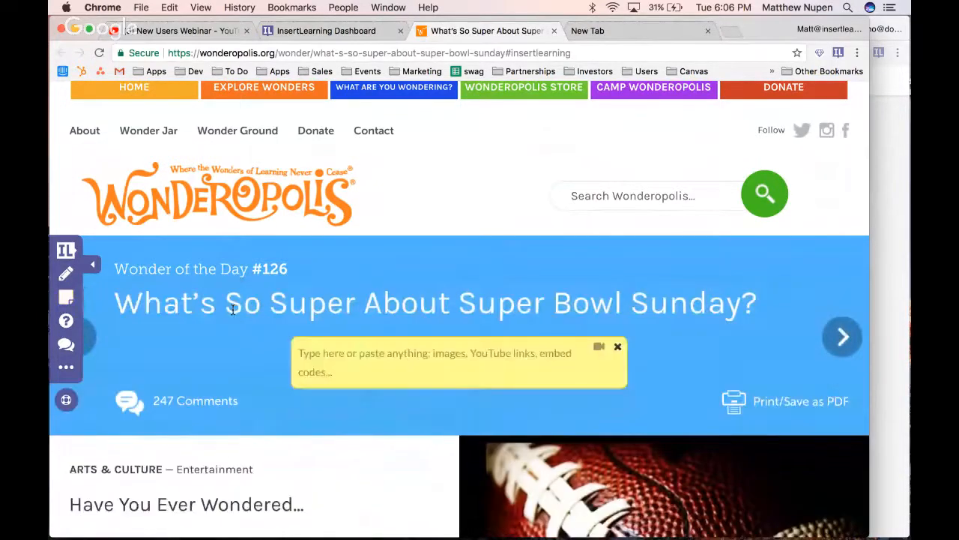
{"action": "left_click", "coordinate": [421, 371]}
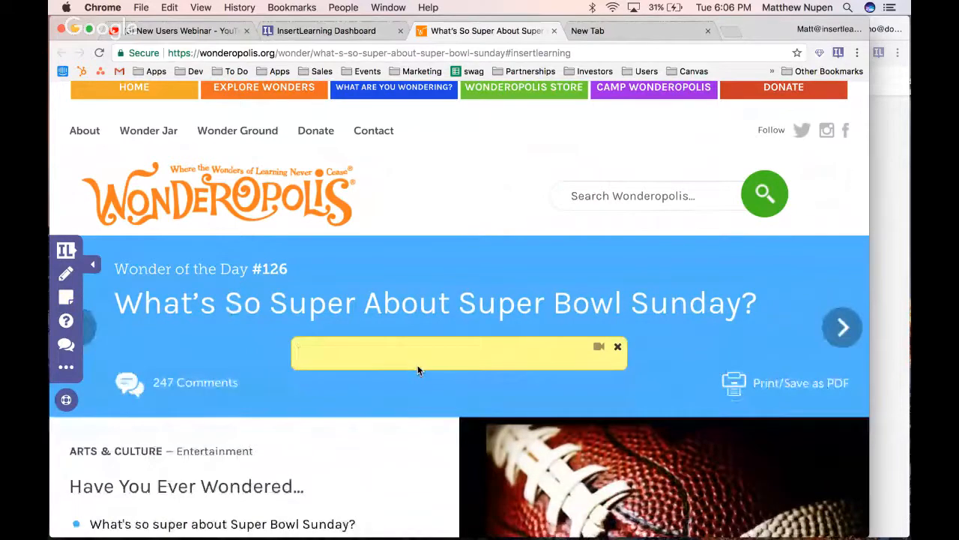
{"action": "type", "text": "Instructions:"}
{"action": "key", "text": "Return"}
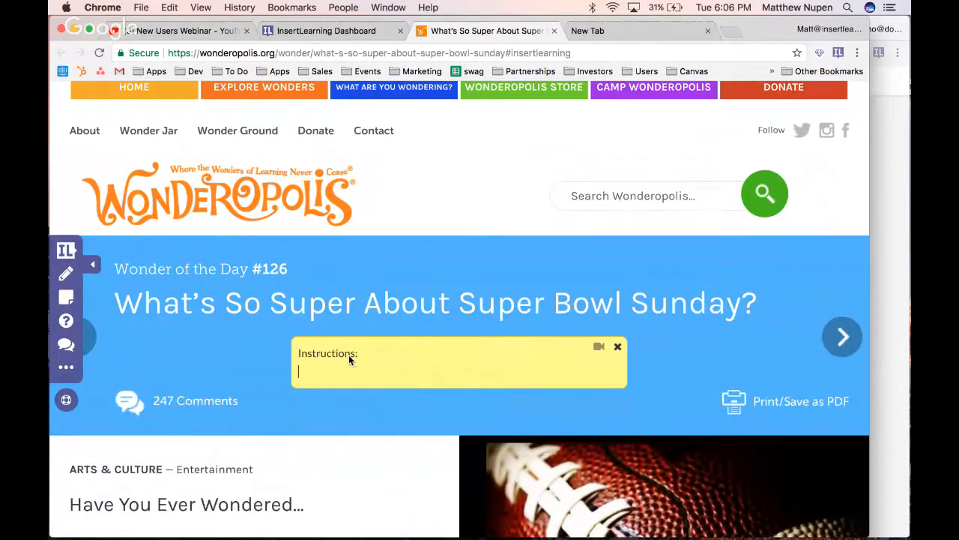
Copy the student directions and three highlighting rules from the "Annotation Instructions for Students" lesson template in the help articles
{"action": "left_click", "coordinate": [67, 401]}
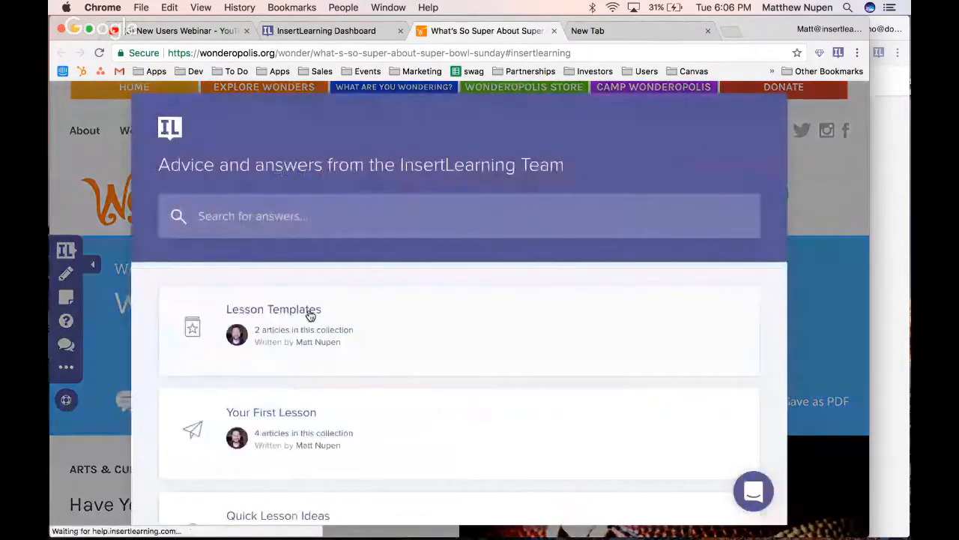
{"action": "left_click", "coordinate": [310, 315]}
{"action": "scroll", "coordinate": [310, 315], "scroll_direction": "down", "scroll_amount": 2}
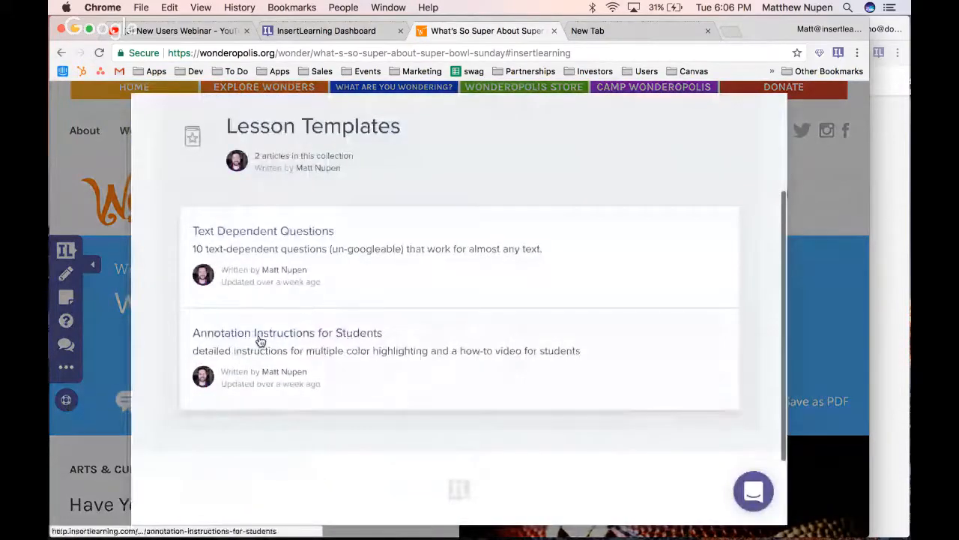
{"action": "left_click", "coordinate": [303, 341]}
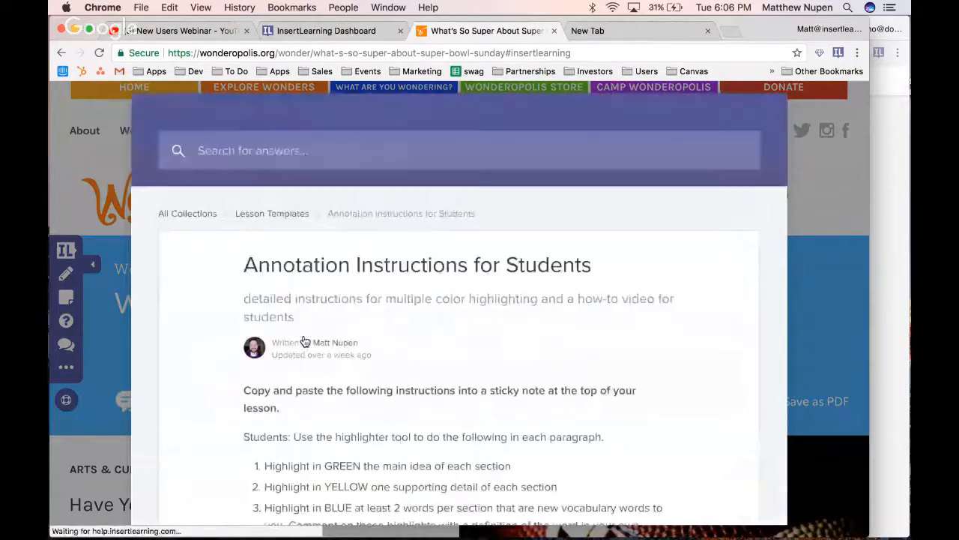
{"action": "scroll", "coordinate": [305, 339], "scroll_direction": "down", "scroll_amount": 1}
{"action": "scroll", "coordinate": [243, 285], "scroll_direction": "down", "scroll_amount": 2}
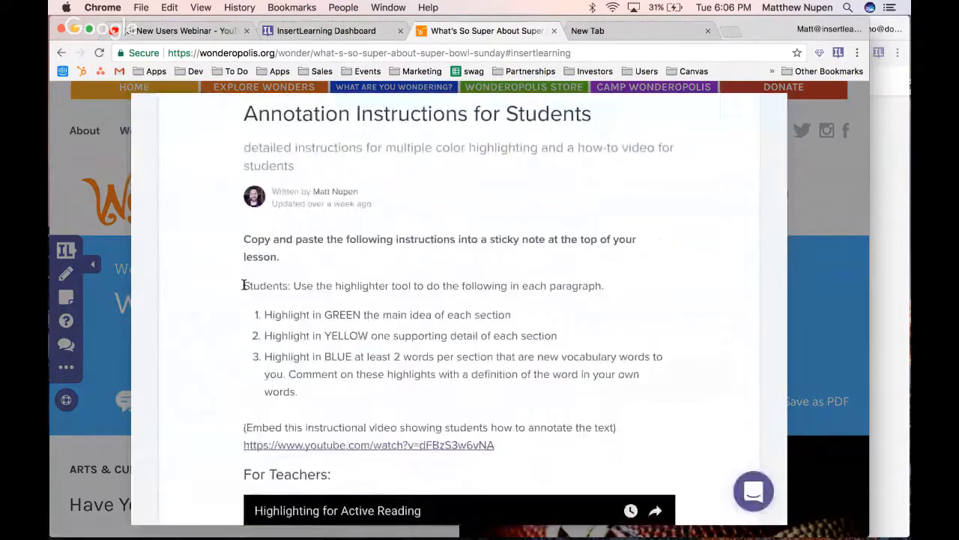
{"action": "left_click_drag", "start_coordinate": [245, 287], "coordinate": [308, 392]}
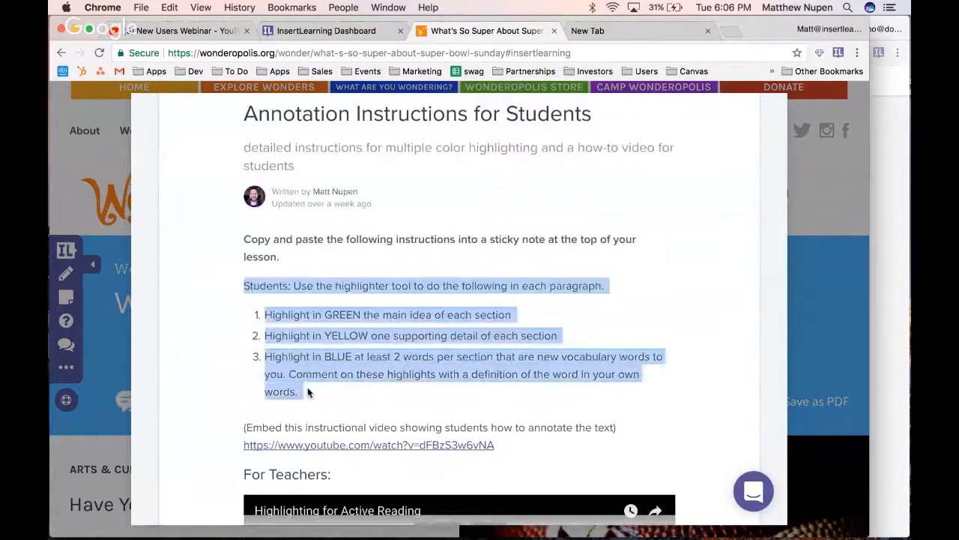
{"action": "key", "text": "super+c"}
Close the help articles and paste the copied highlighting directions under "Instructions:" in the sticky note
{"action": "left_click", "coordinate": [111, 289]}
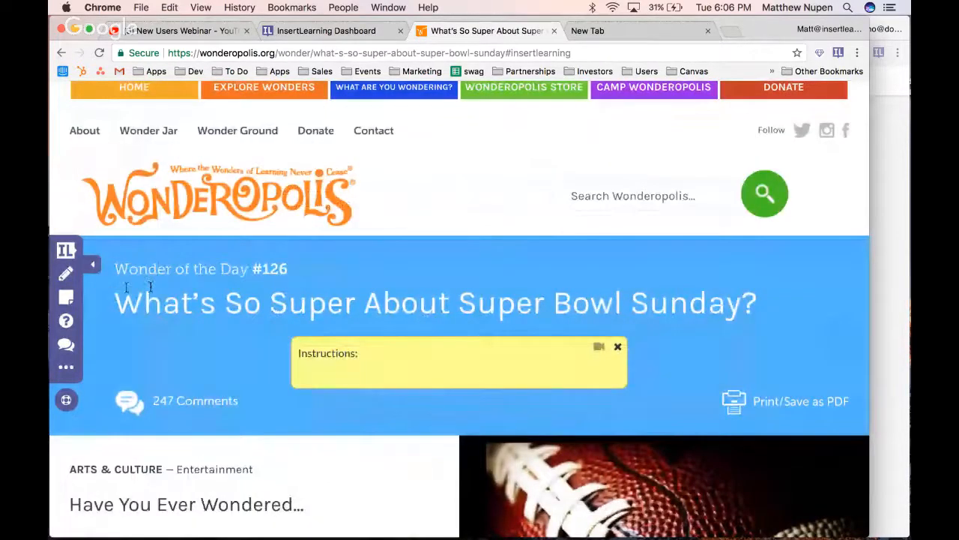
{"action": "left_click", "coordinate": [326, 375]}
{"action": "key", "text": "super+v"}
{"action": "scroll", "coordinate": [274, 405], "scroll_direction": "down", "scroll_amount": 1}
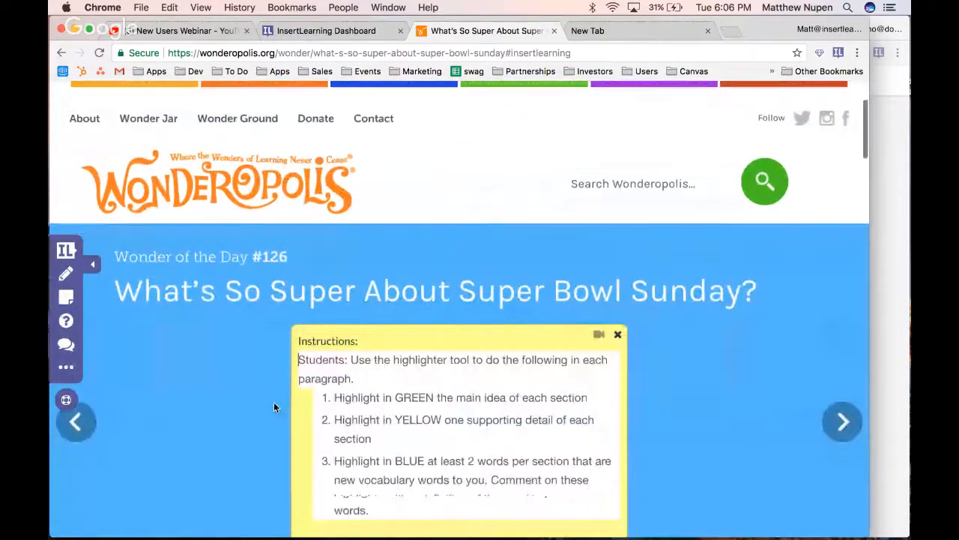
{"action": "scroll", "coordinate": [274, 401], "scroll_direction": "down", "scroll_amount": 3}
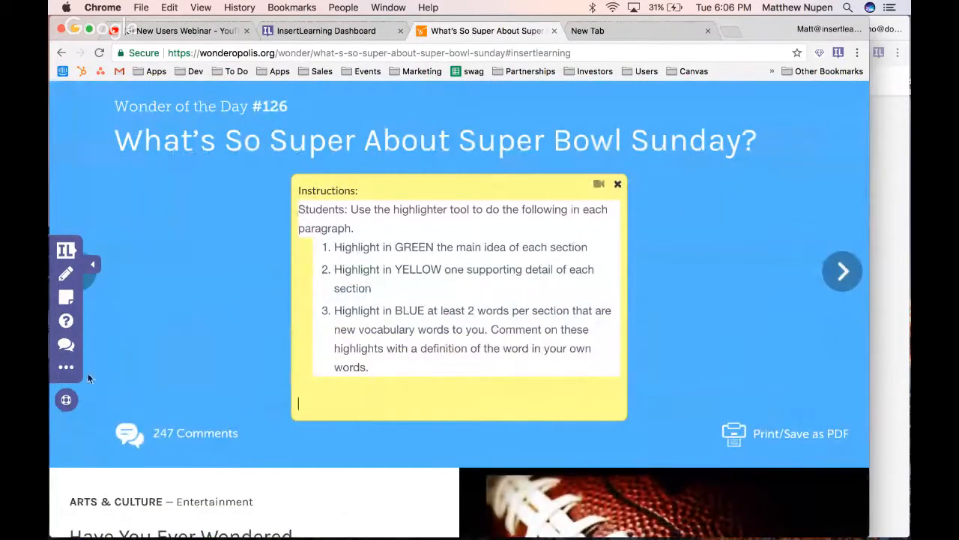
Open the instructional YouTube video linked in the annotation template and copy its web address
{"action": "left_click", "coordinate": [66, 400]}
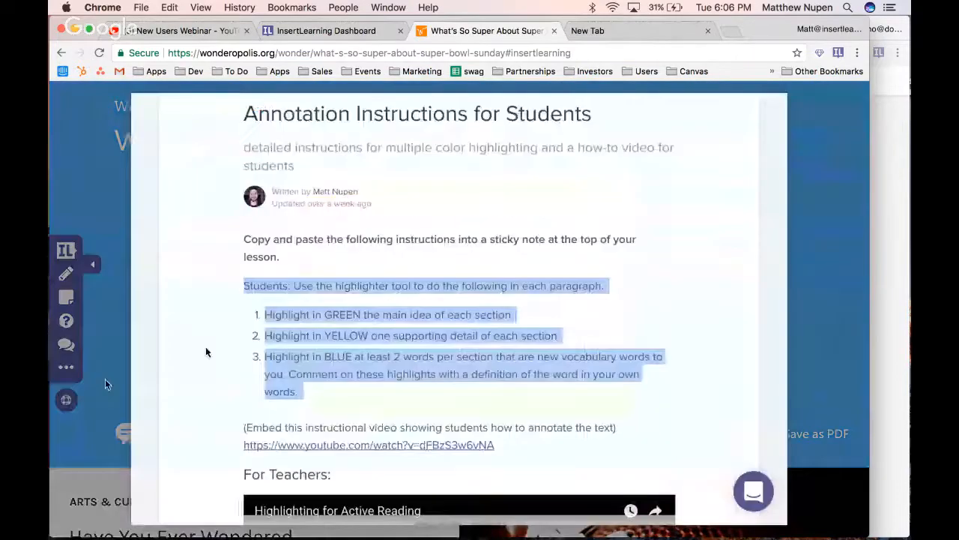
{"action": "scroll", "coordinate": [348, 303], "scroll_direction": "down", "scroll_amount": 3}
{"action": "left_click", "coordinate": [350, 315]}
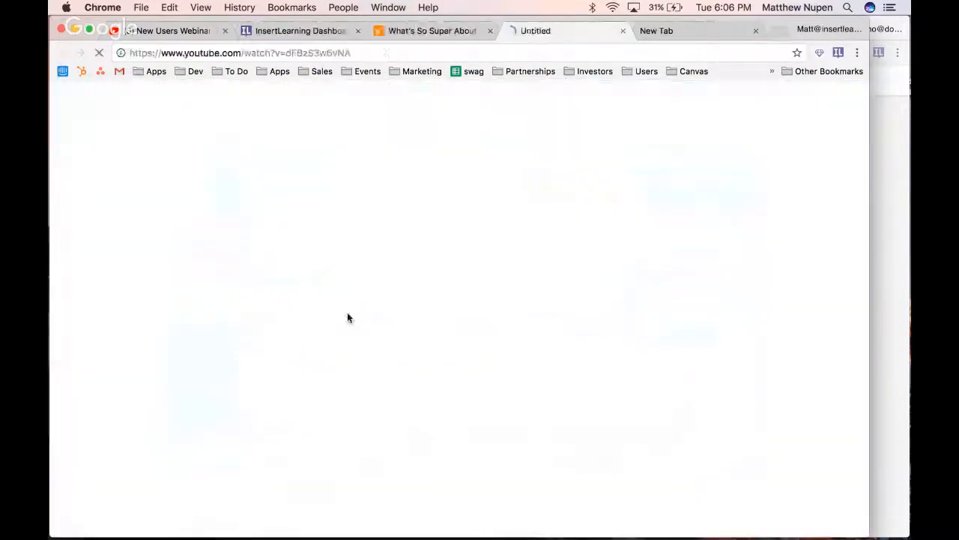
{"action": "left_click", "coordinate": [299, 53]}
{"action": "right_click", "coordinate": [300, 54]}
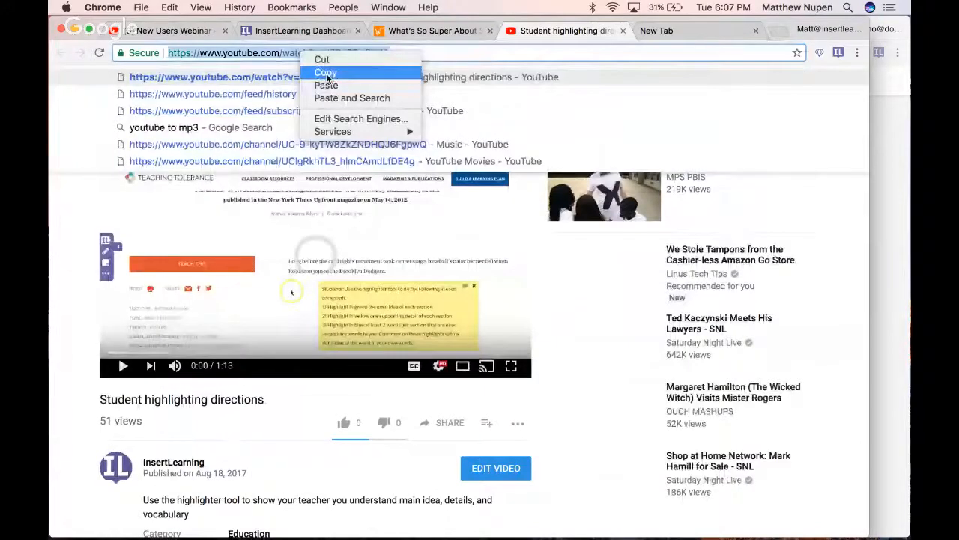
{"action": "left_click", "coordinate": [325, 72]}
Return to the Wonderopolis lesson and embed the copied YouTube video beneath the directions in the sticky note
{"action": "left_click", "coordinate": [416, 34]}
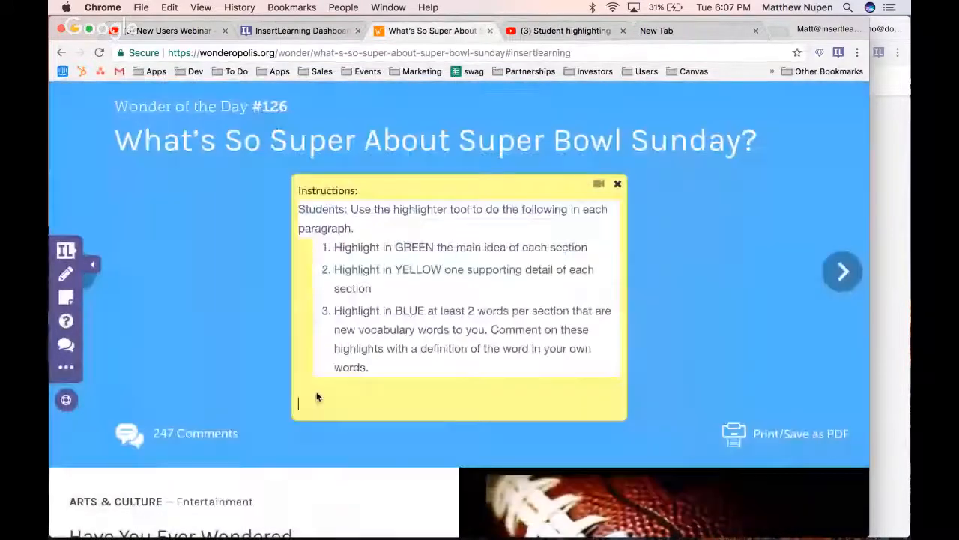
{"action": "right_click", "coordinate": [317, 397]}
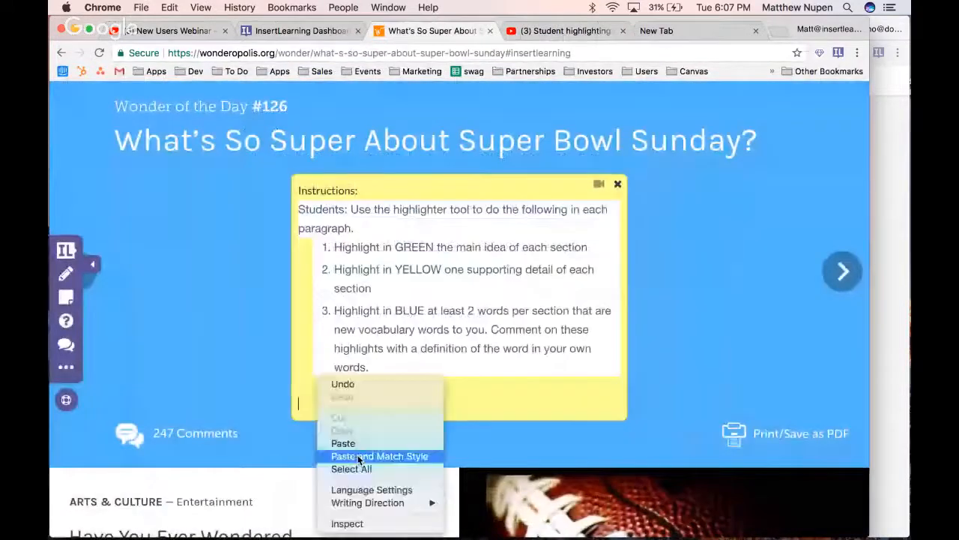
{"action": "left_click", "coordinate": [364, 449]}
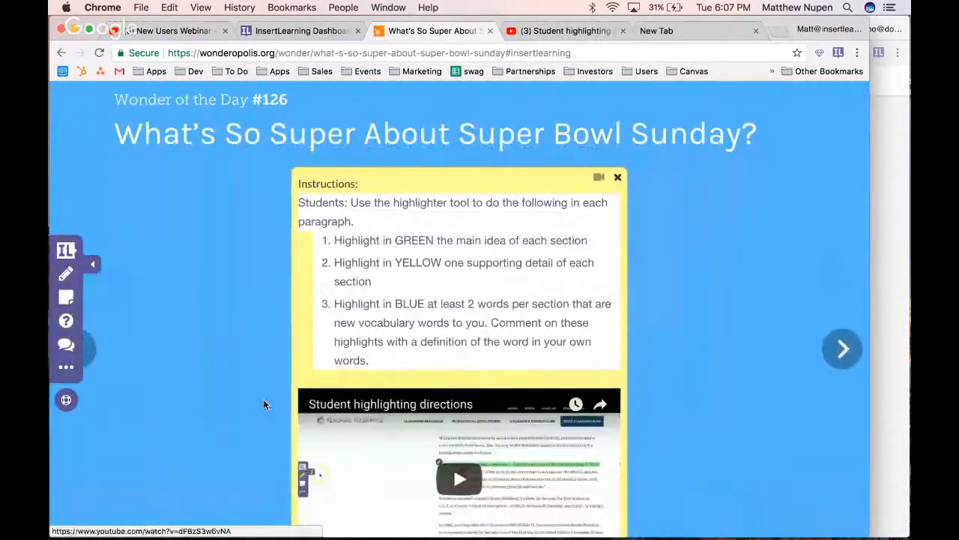
Play the embedded "Student highlighting directions" video briefly and review the completed sticky note
{"action": "scroll", "coordinate": [264, 403], "scroll_direction": "down", "scroll_amount": 3}
{"action": "left_click", "coordinate": [449, 262]}
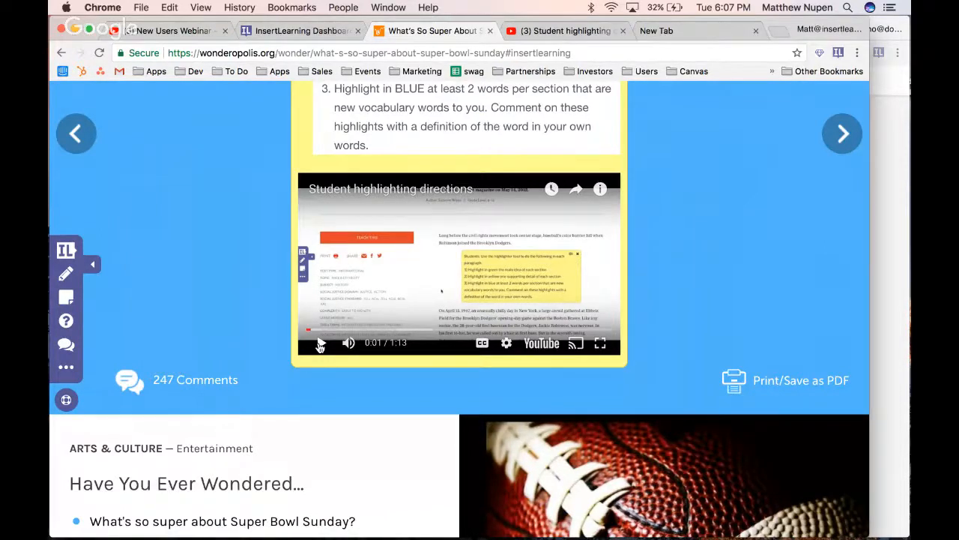
{"action": "scroll", "coordinate": [280, 286], "scroll_direction": "up", "scroll_amount": 5}
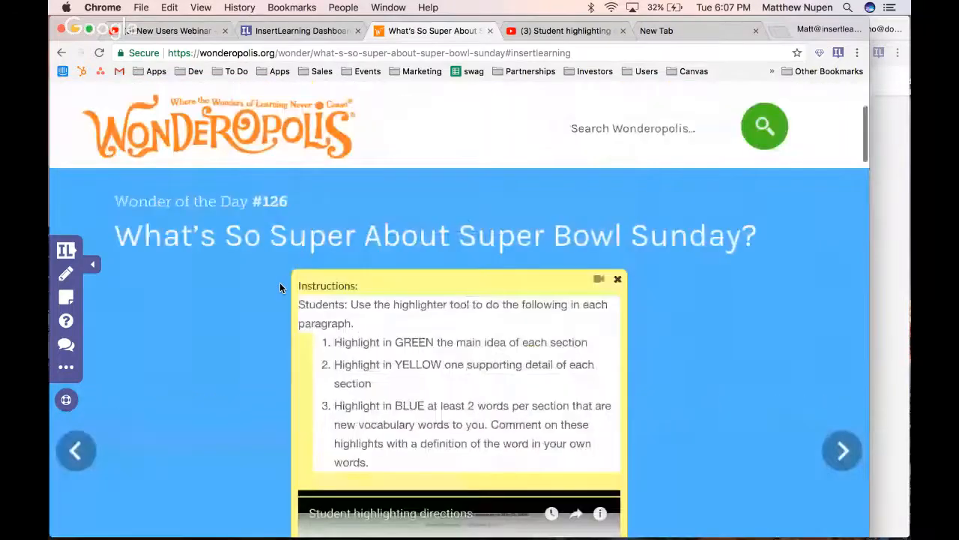
{"action": "scroll", "coordinate": [280, 287], "scroll_direction": "up", "scroll_amount": 1}
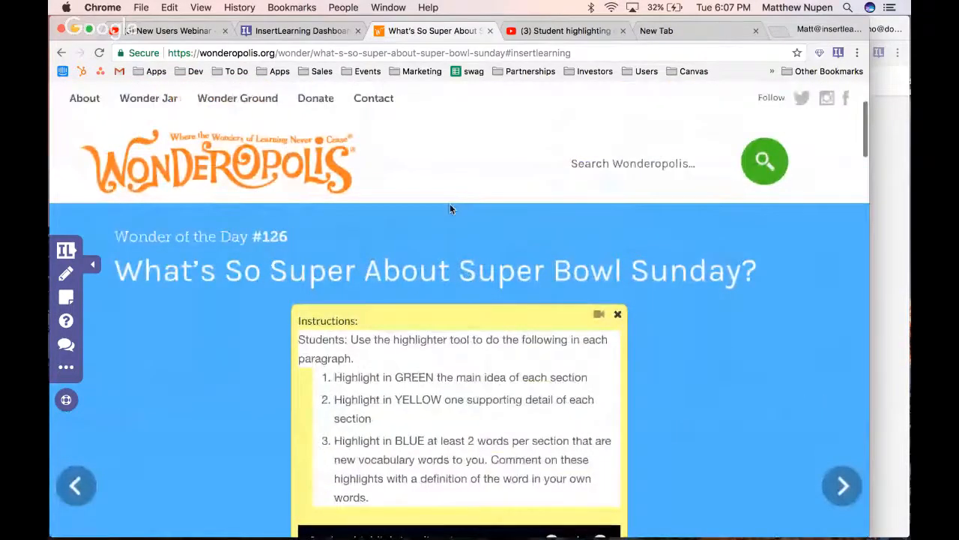
{"action": "scroll", "coordinate": [450, 208], "scroll_direction": "down", "scroll_amount": 2}
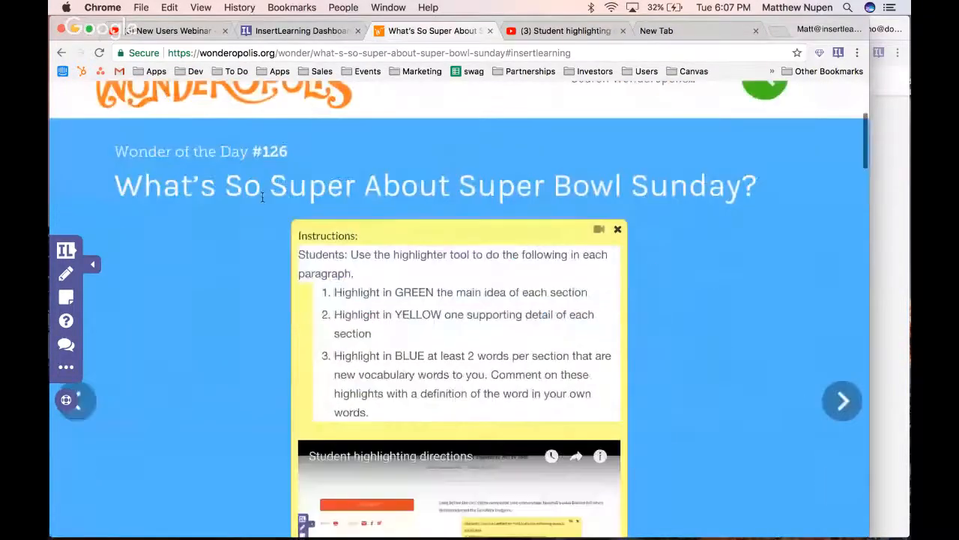
Insert a discussion below the sticky note asking "Did you watch the superbowl? Why or why not", and check its class filter options
{"action": "left_click", "coordinate": [66, 348]}
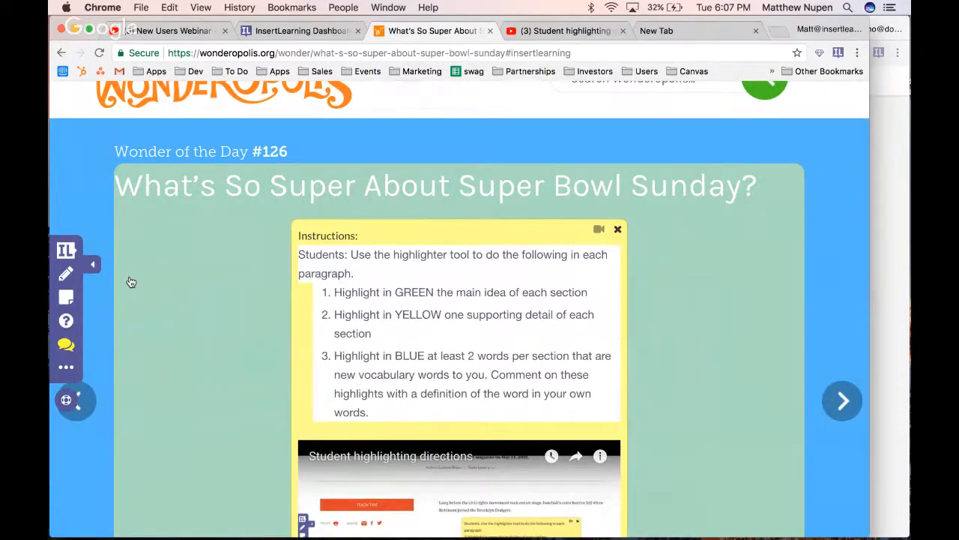
{"action": "scroll", "coordinate": [222, 203], "scroll_direction": "down", "scroll_amount": 3}
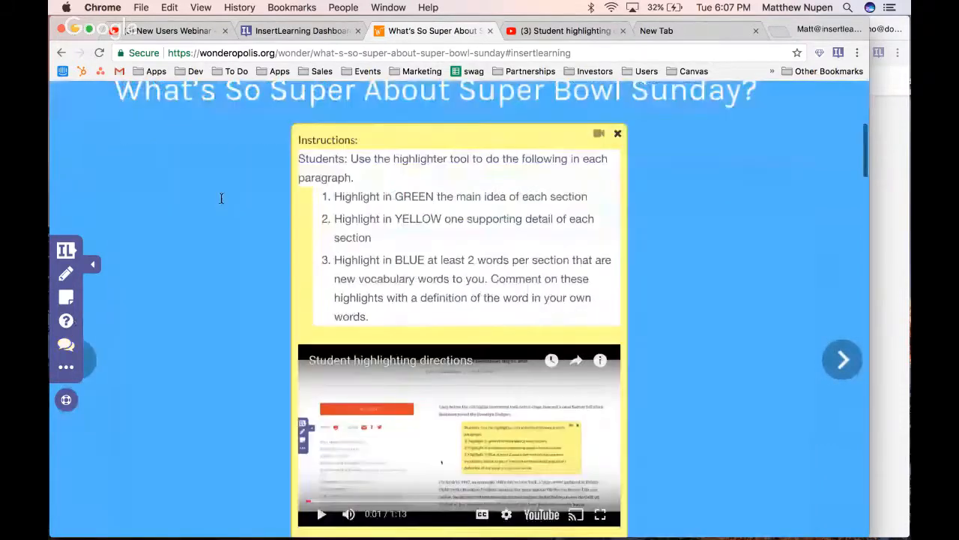
{"action": "scroll", "coordinate": [345, 407], "scroll_direction": "down", "scroll_amount": 5}
{"action": "left_click", "coordinate": [344, 407]}
{"action": "type", "text": "Did "}
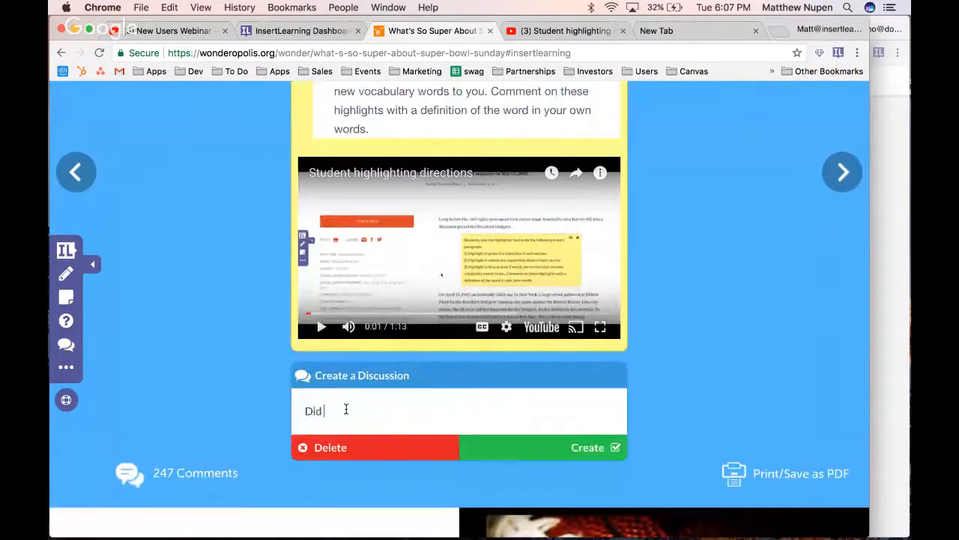
{"action": "type", "text": "you watch the superbowl?"}
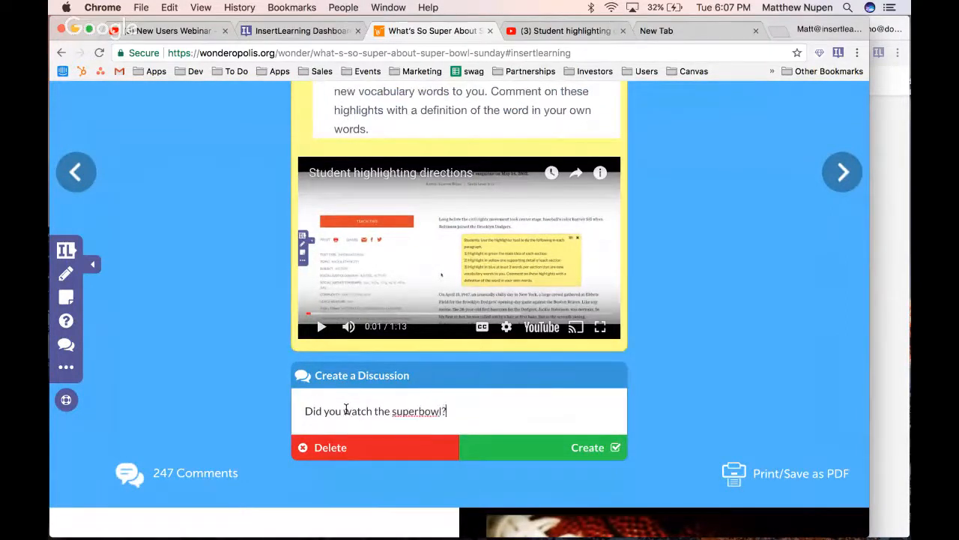
{"action": "type", "text": " Why or why note"}
{"action": "key", "text": "BackSpace"}
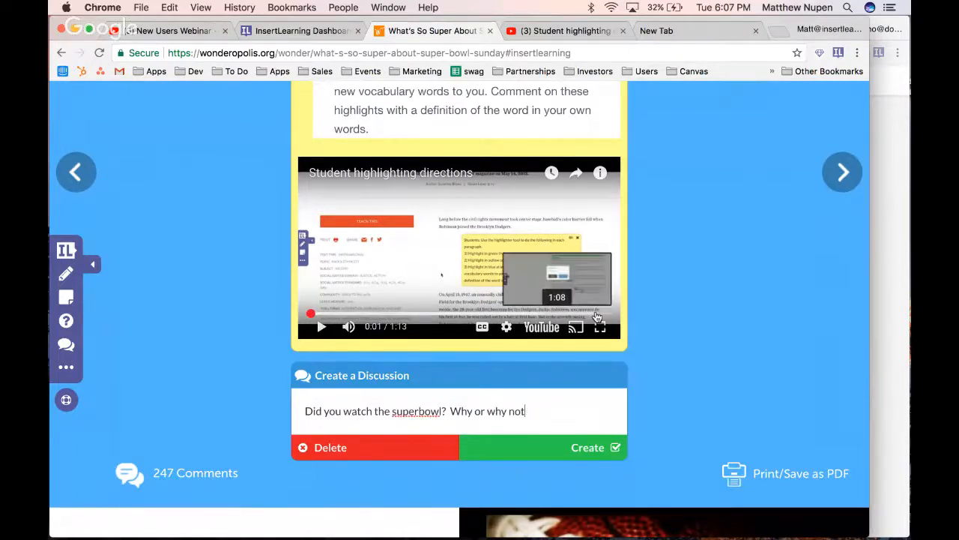
{"action": "left_click", "coordinate": [574, 459]}
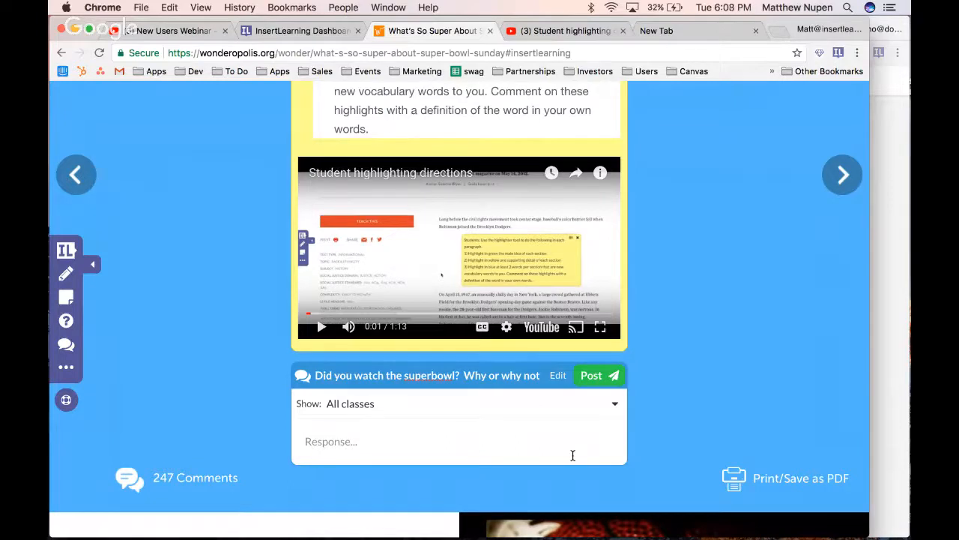
{"action": "left_click", "coordinate": [612, 405]}
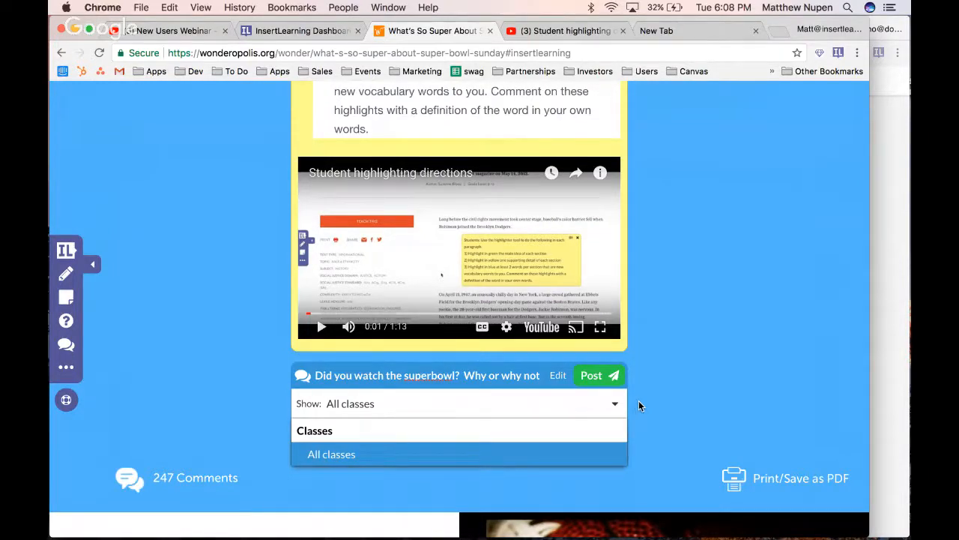
{"action": "left_click", "coordinate": [639, 406]}
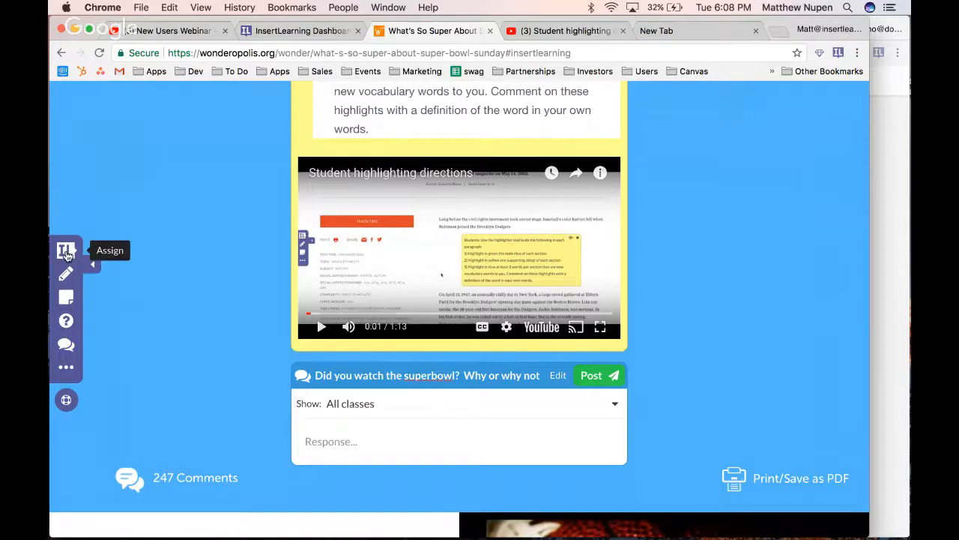
Assign the Super Bowl lesson to the New User Webinar class and close the assignment dialog
{"action": "left_click", "coordinate": [66, 252]}
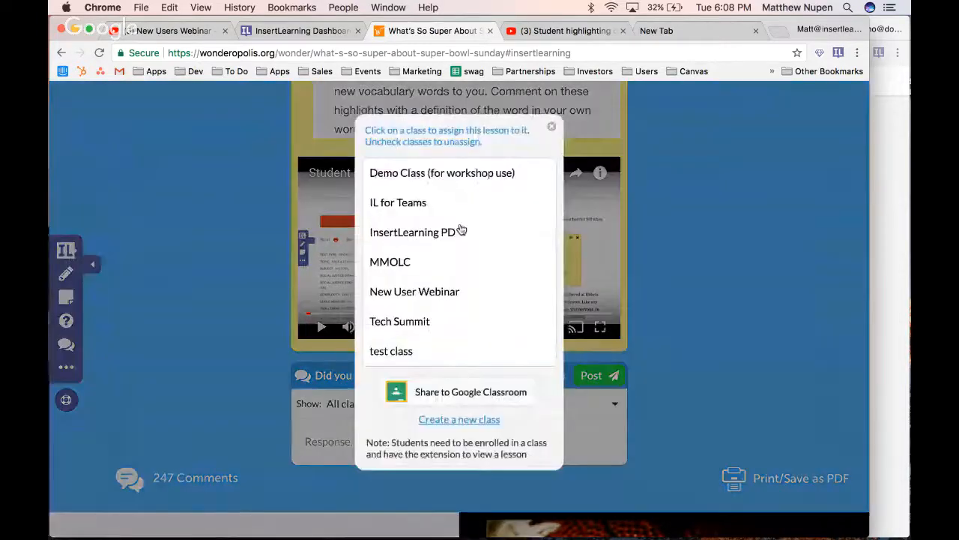
{"action": "left_click", "coordinate": [449, 299]}
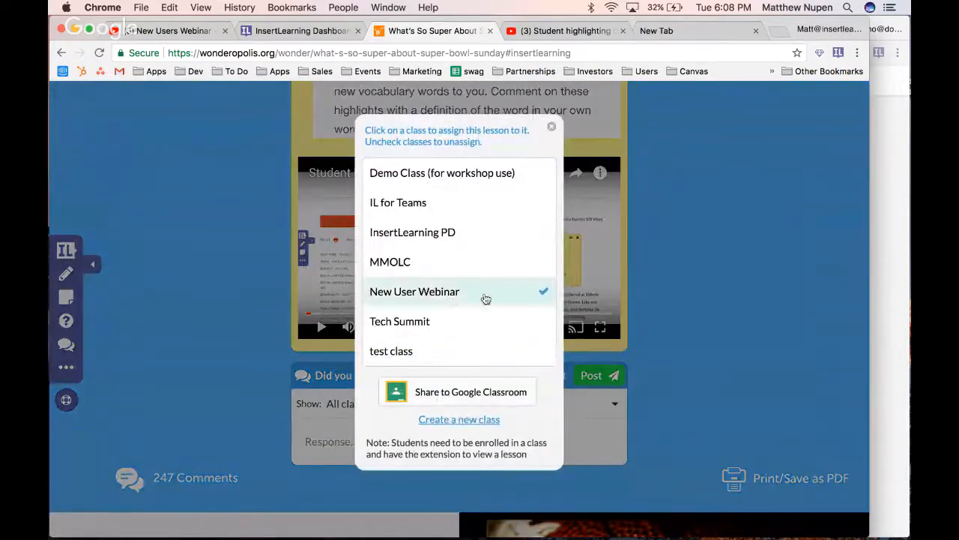
{"action": "left_click", "coordinate": [726, 295]}
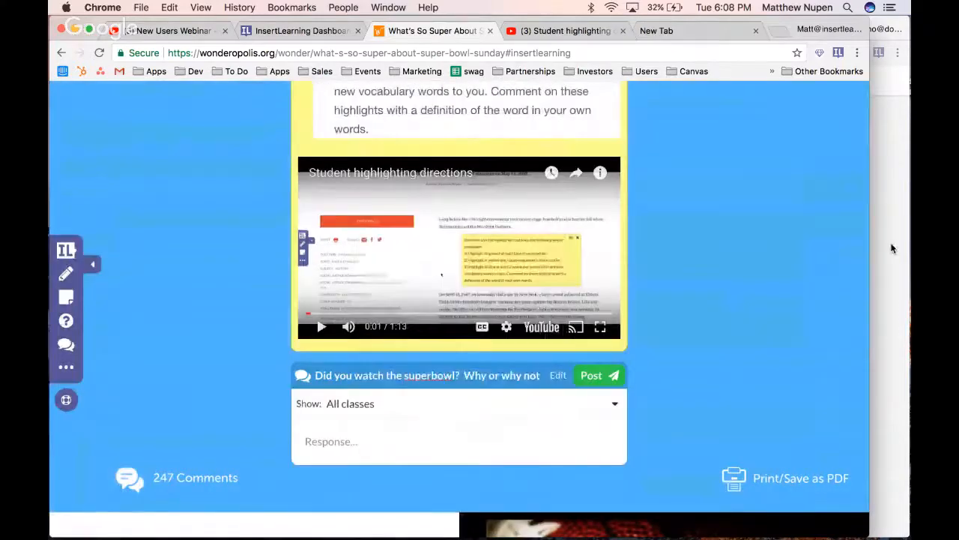
Switch to the student's browser window, refresh the lessons dashboard and open "What's So Super About Super Bowl Sunday?"
{"action": "left_click", "coordinate": [892, 248]}
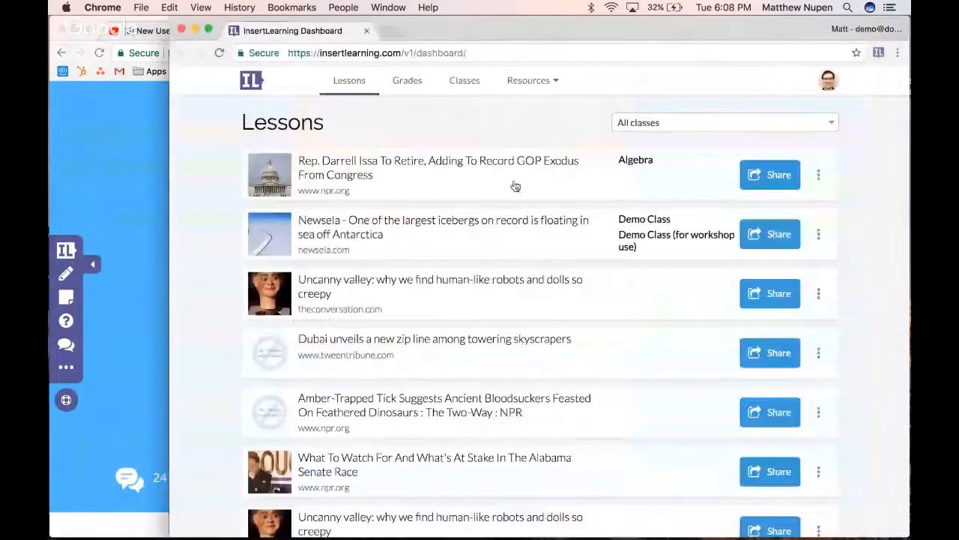
{"action": "left_click", "coordinate": [218, 52]}
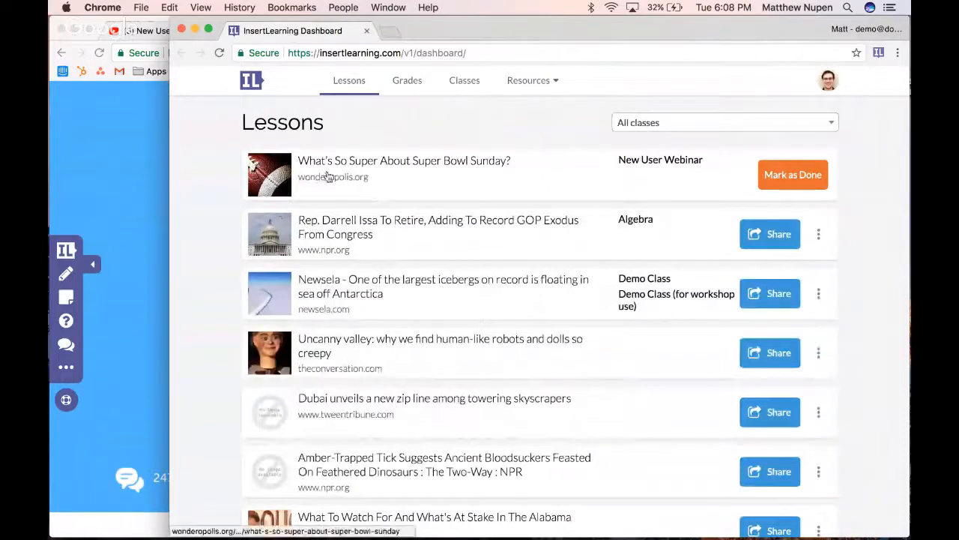
{"action": "left_click", "coordinate": [362, 172]}
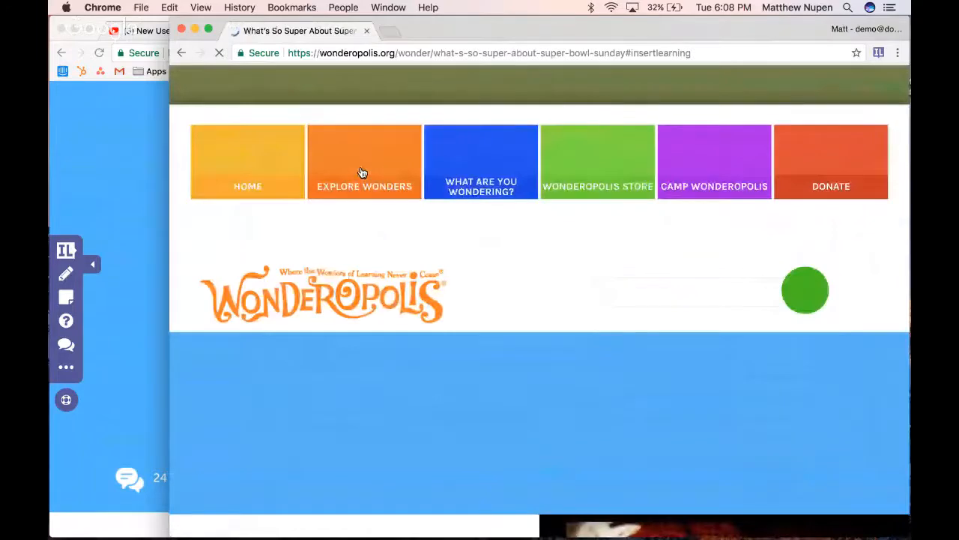
Reload the teacher's lesson page, and check the New Users Webinar live chat on YouTube and the student's lesson window
{"action": "left_click", "coordinate": [98, 59]}
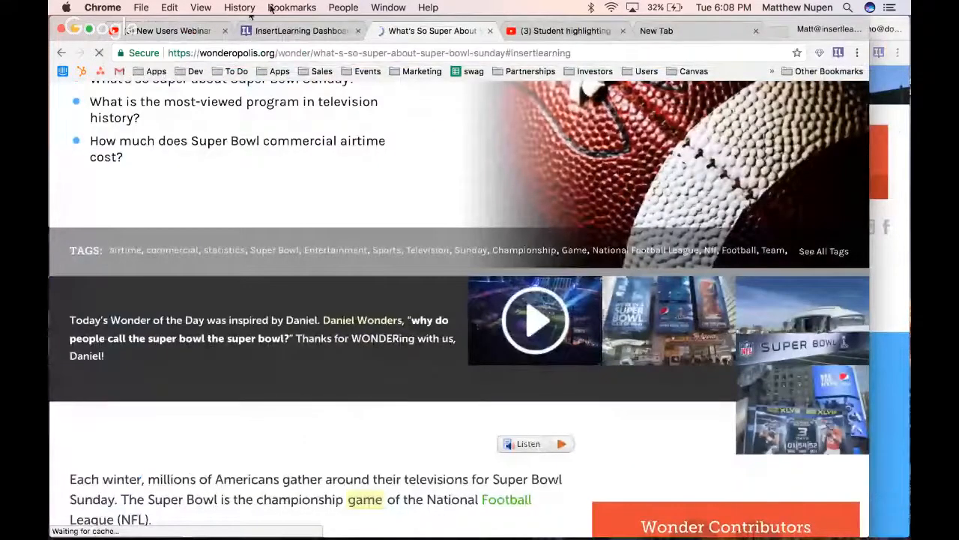
{"action": "left_click", "coordinate": [166, 30]}
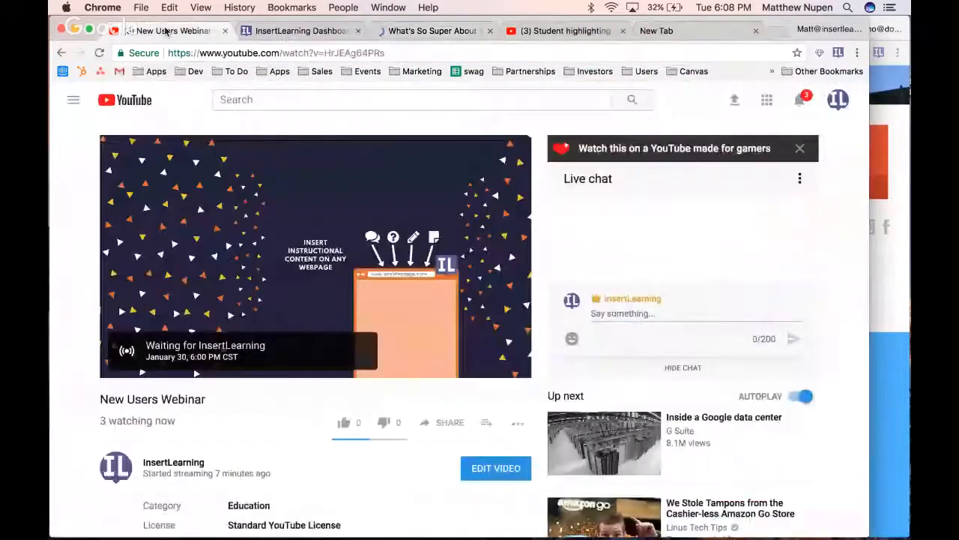
{"action": "scroll", "coordinate": [411, 225], "scroll_direction": "down", "scroll_amount": 2}
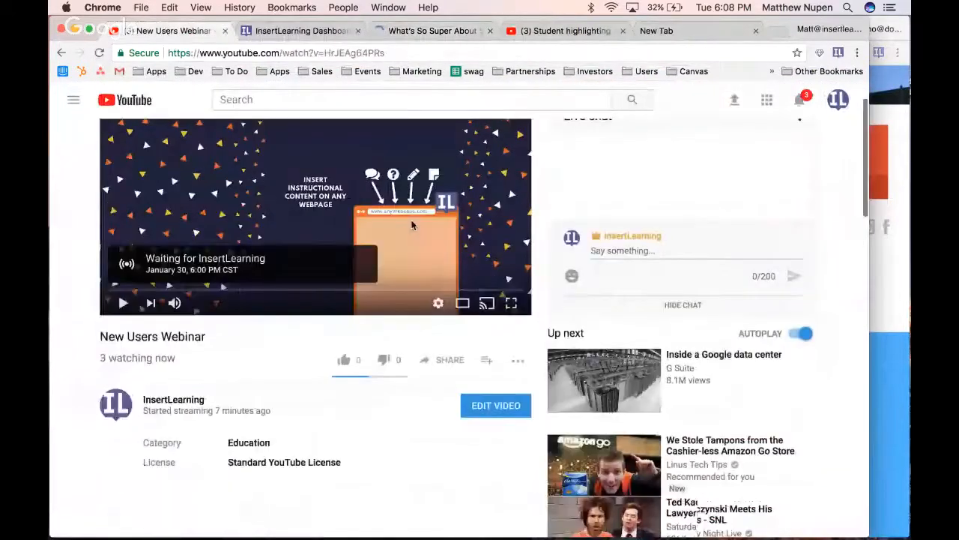
{"action": "scroll", "coordinate": [634, 310], "scroll_direction": "down", "scroll_amount": 1}
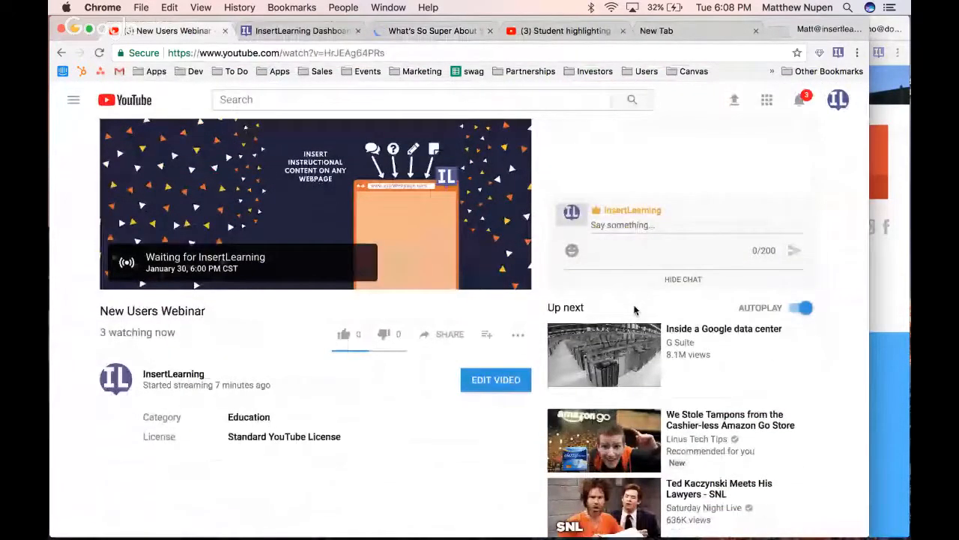
{"action": "scroll", "coordinate": [634, 309], "scroll_direction": "up", "scroll_amount": 2}
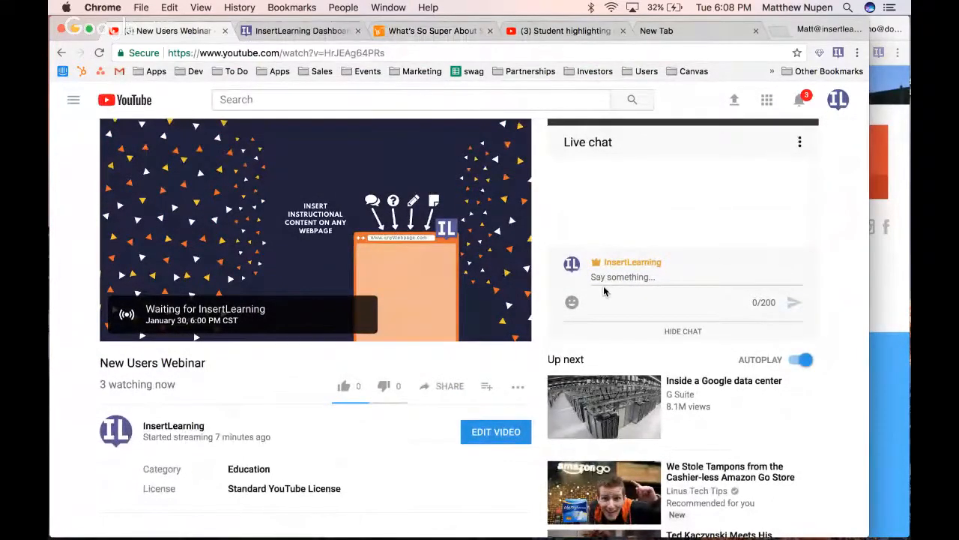
{"action": "left_click", "coordinate": [903, 373]}
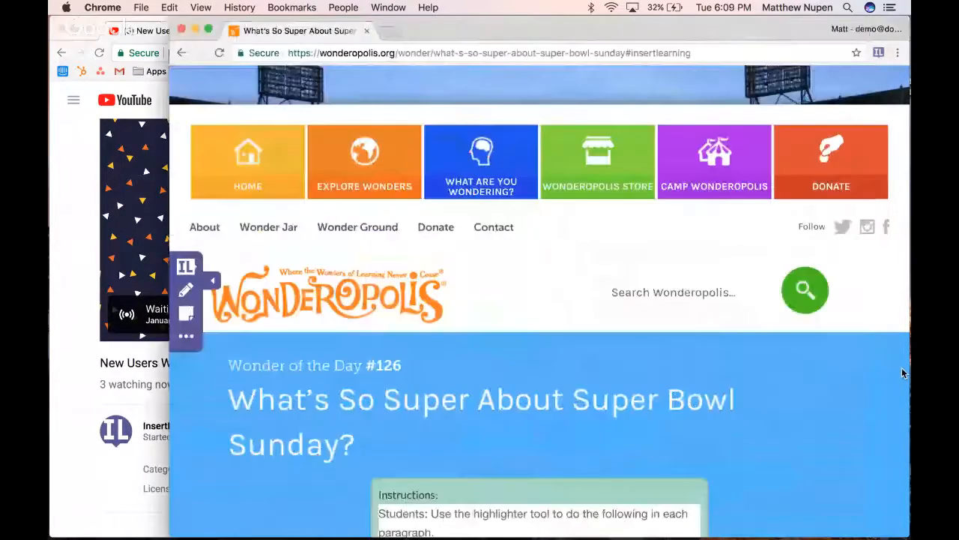
{"action": "left_click", "coordinate": [61, 194]}
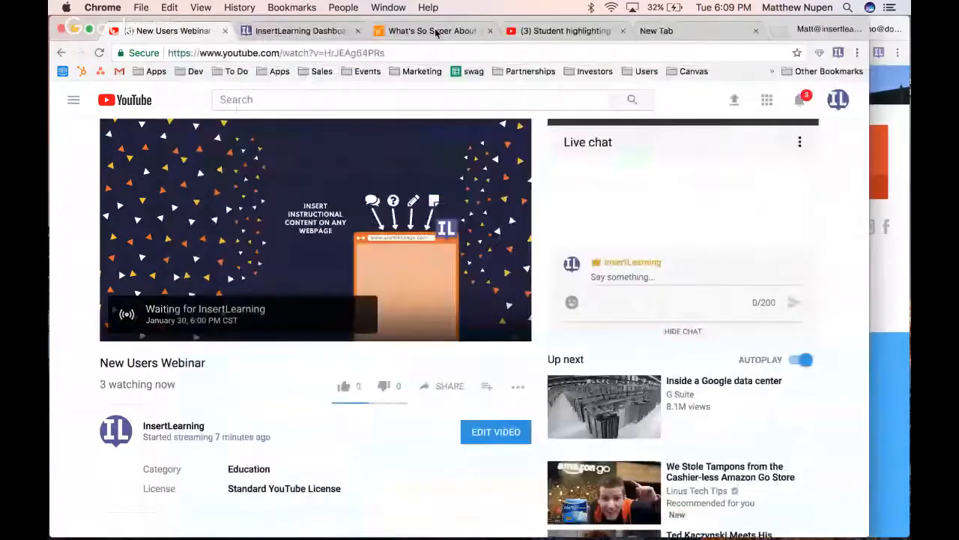
Go to the classes list in the teacher's InsertLearning dashboard and display the New User Webinar class code enlarged
{"action": "left_click", "coordinate": [300, 31]}
{"action": "left_click", "coordinate": [384, 96]}
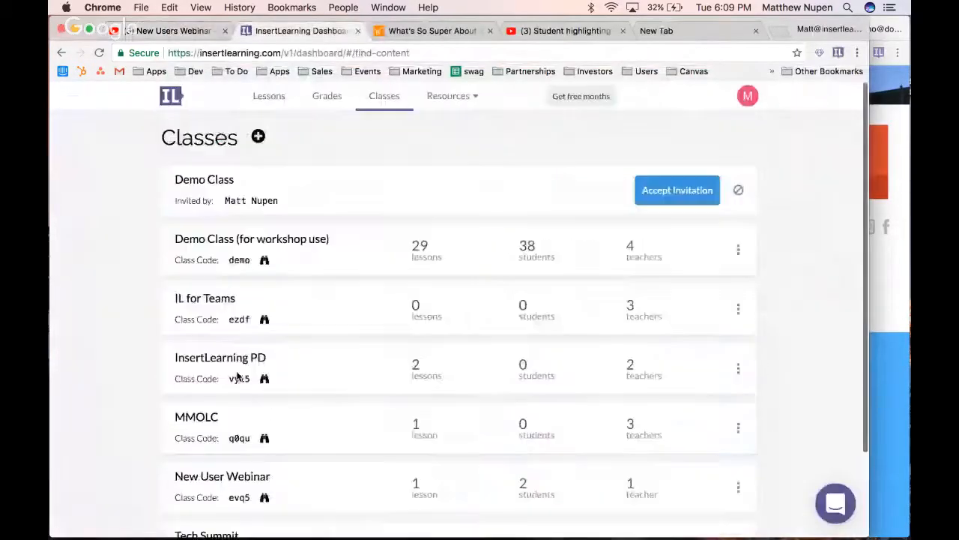
{"action": "scroll", "coordinate": [237, 377], "scroll_direction": "down", "scroll_amount": 3}
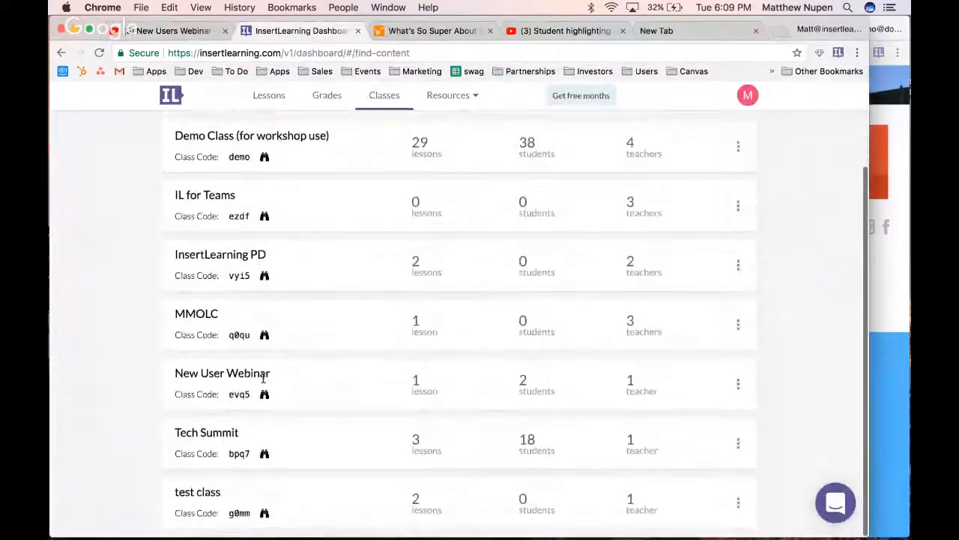
{"action": "left_click", "coordinate": [264, 394]}
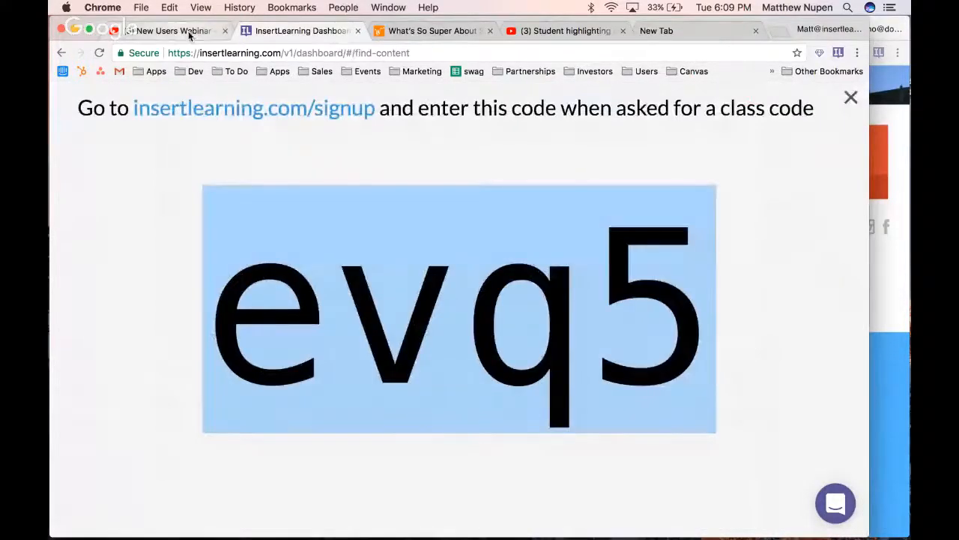
Post "enroll in my class as a student with the code" plus the class code in the New Users Webinar live chat
{"action": "left_click", "coordinate": [189, 34]}
{"action": "left_click", "coordinate": [634, 276]}
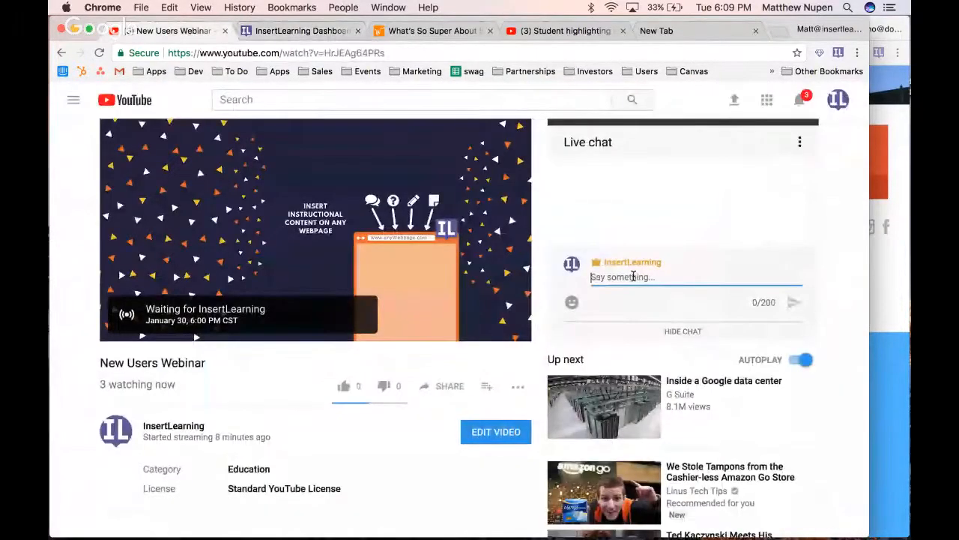
{"action": "type", "text": "s"}
{"action": "key", "text": "BackSpace"}
{"action": "type", "text": "enroll in "}
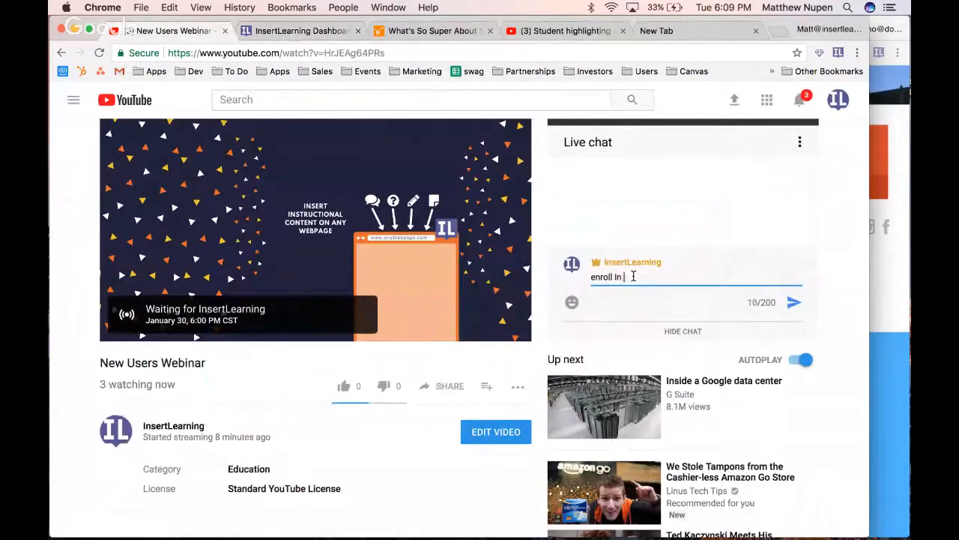
{"action": "type", "text": "my class as a student wit"}
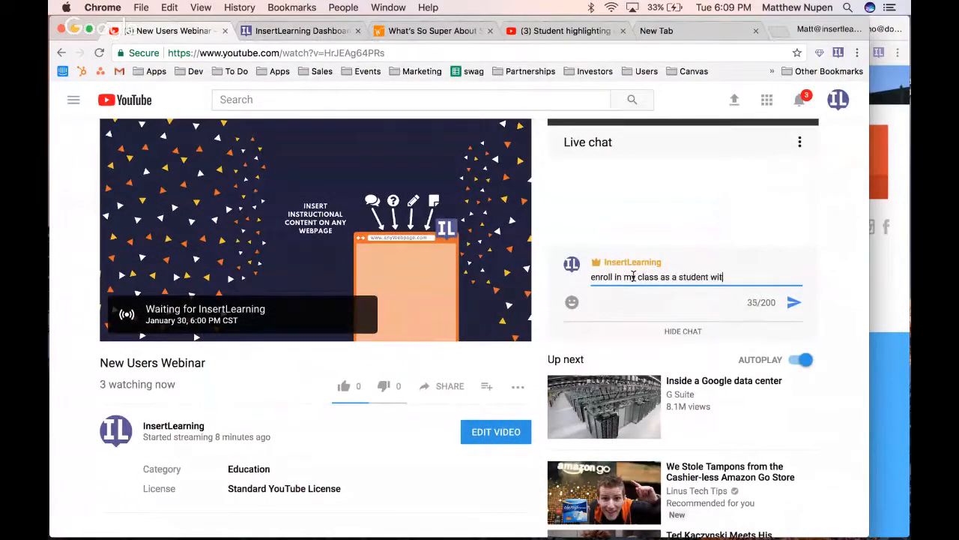
{"action": "key", "text": "Return"}
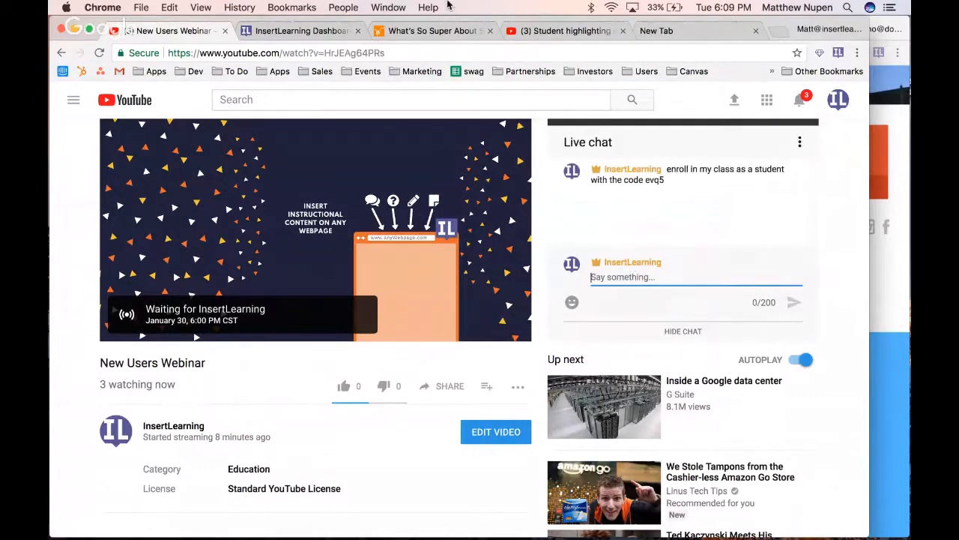
Return to the teacher dashboard, close the enlarged class code, and view the account type in the profile settings before closing them
{"action": "left_click", "coordinate": [303, 34]}
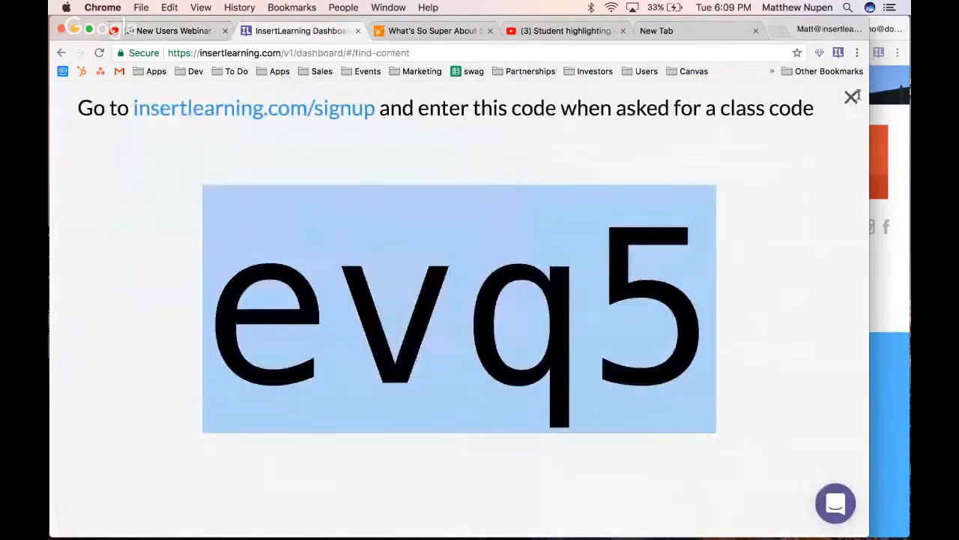
{"action": "left_click", "coordinate": [851, 99]}
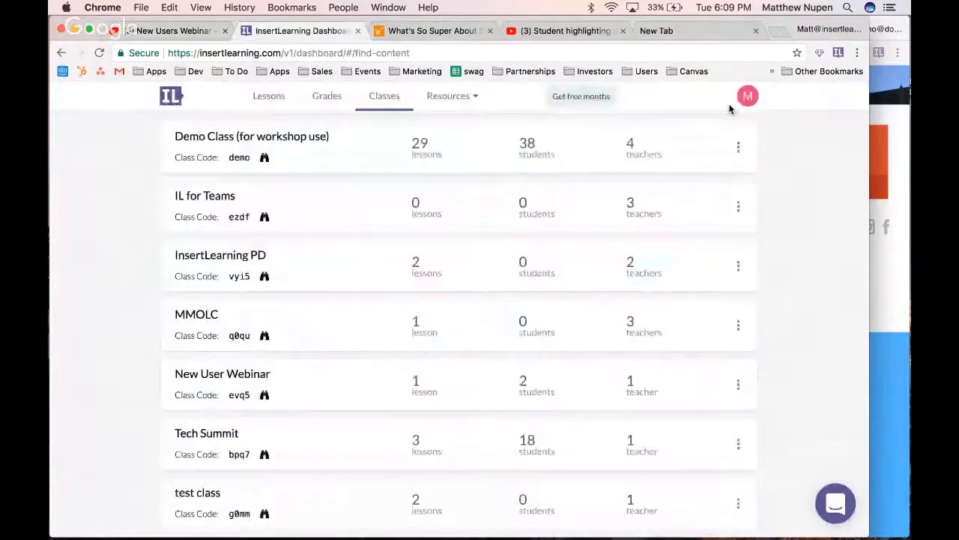
{"action": "left_click", "coordinate": [747, 96]}
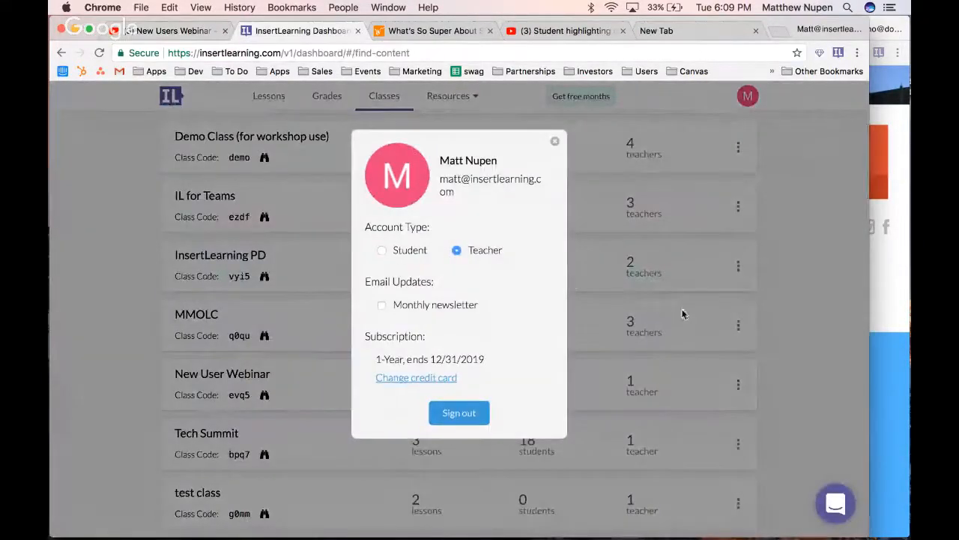
{"action": "left_click", "coordinate": [749, 306]}
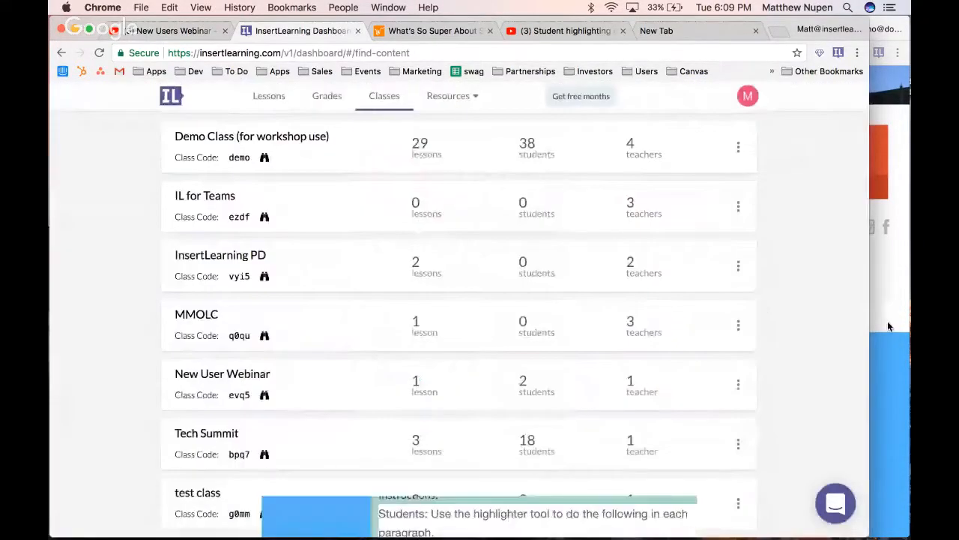
Switch to the student's window and review the Super Bowl lesson's instructions, embedded video and discussion
{"action": "left_click", "coordinate": [889, 326]}
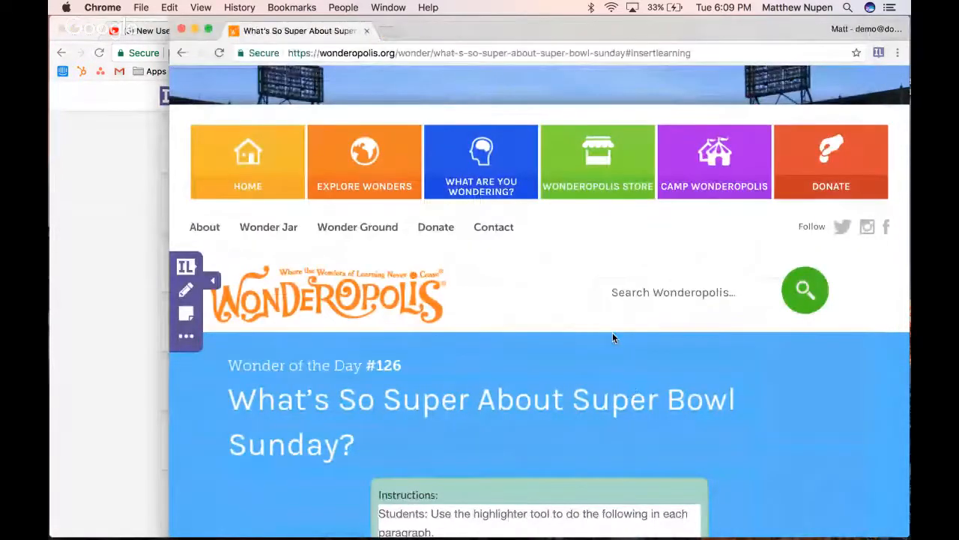
{"action": "scroll", "coordinate": [612, 338], "scroll_direction": "down", "scroll_amount": 5}
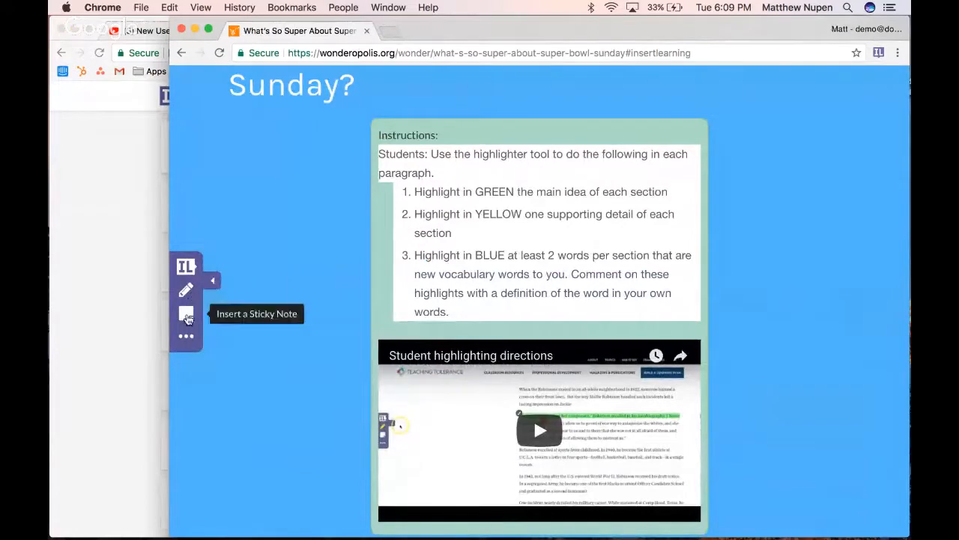
{"action": "scroll", "coordinate": [337, 386], "scroll_direction": "down", "scroll_amount": 3}
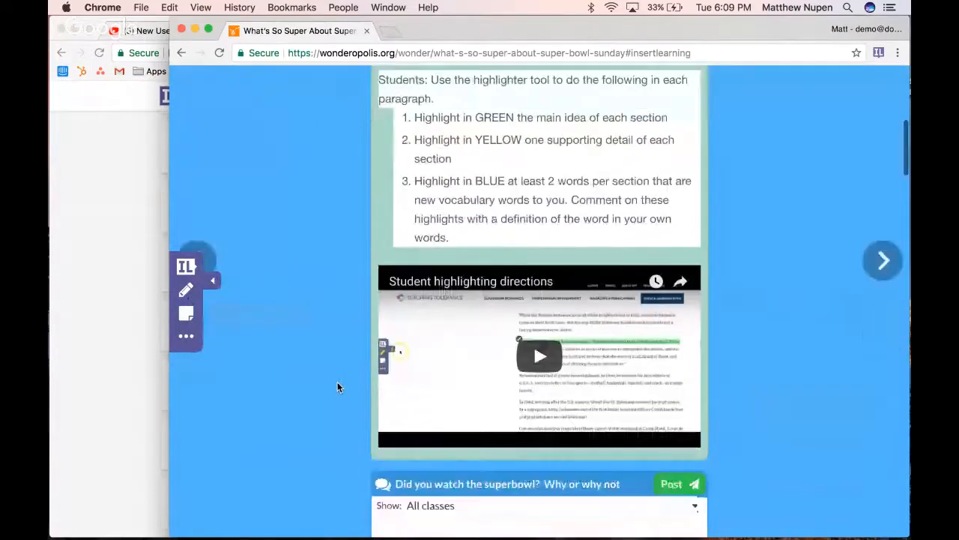
Briefly play the Student highlighting directions video and post "Absolutely! my family loves football" as the student's response in the Super Bowl discussion
{"action": "left_click", "coordinate": [531, 310]}
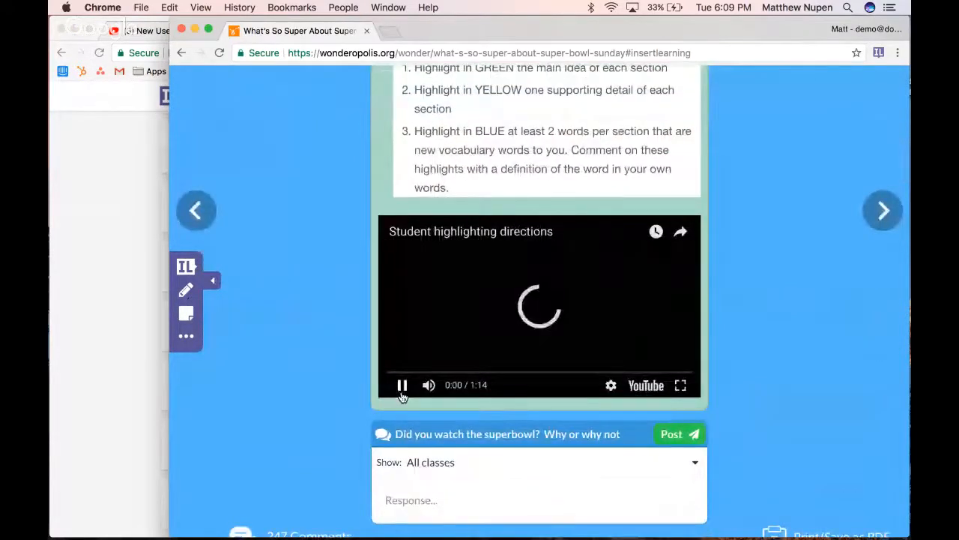
{"action": "scroll", "coordinate": [354, 418], "scroll_direction": "down", "scroll_amount": 3}
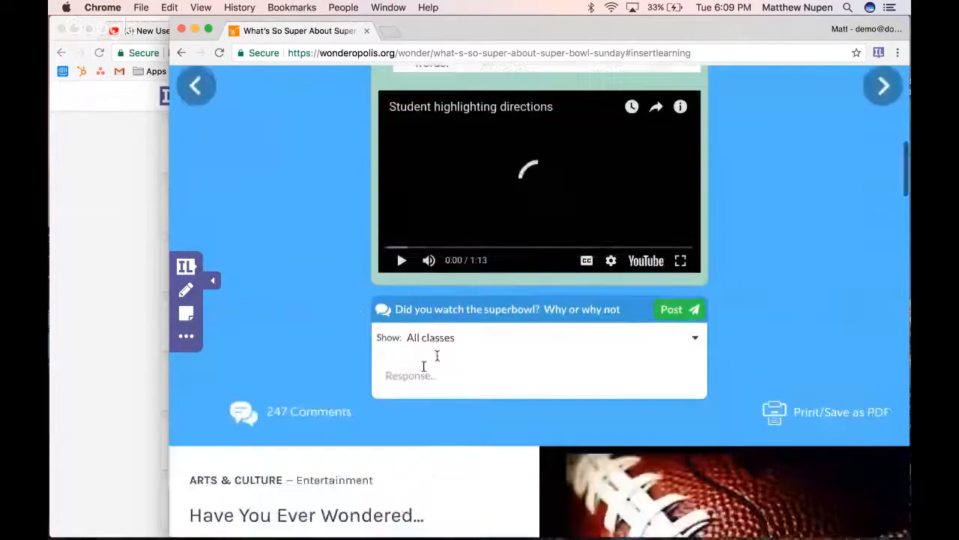
{"action": "left_click", "coordinate": [439, 361]}
{"action": "type", "text": "Absolutely"}
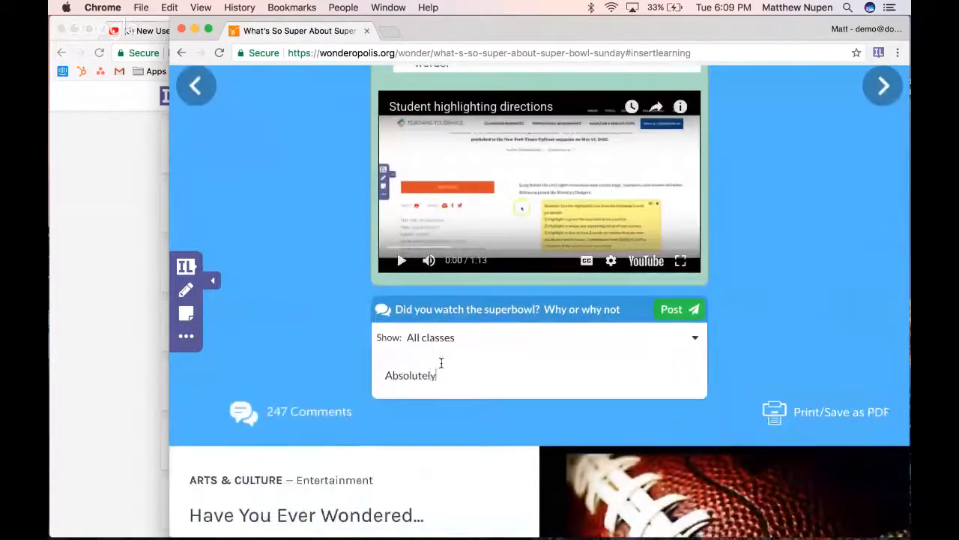
{"action": "type", "text": "! my family"}
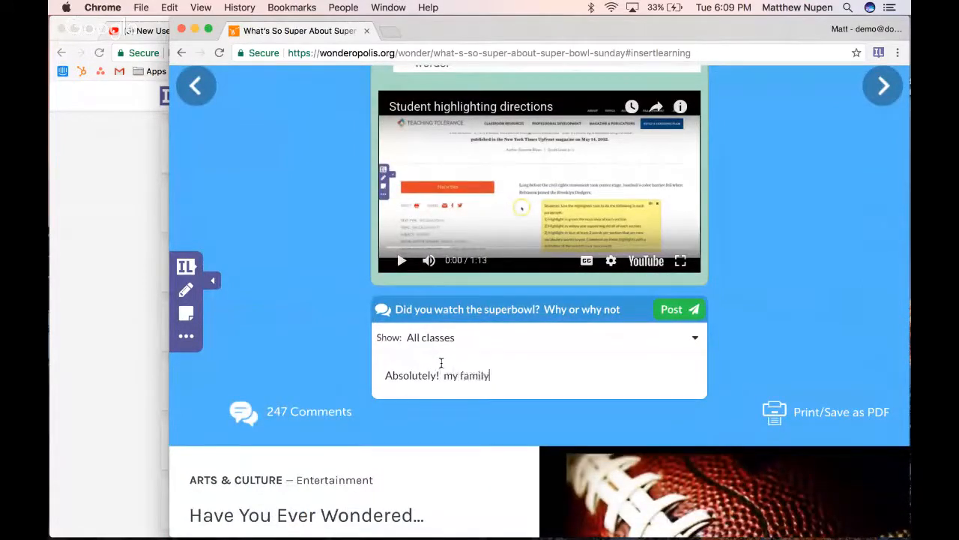
{"action": "type", "text": " loves football"}
{"action": "key", "text": "Return"}
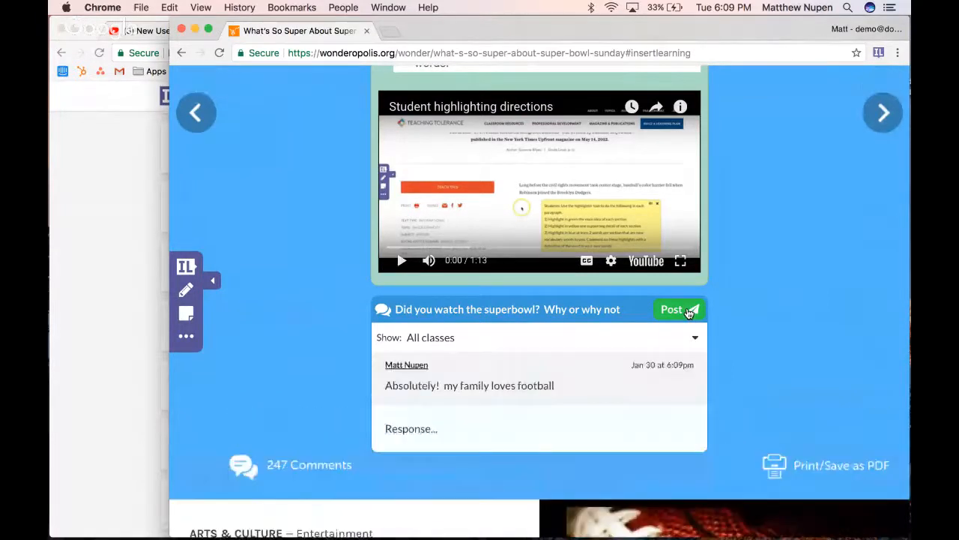
Switch to the teacher's window, show the Super Bowl lesson's discussion, and narrow the window to about half the screen
{"action": "left_click", "coordinate": [107, 297]}
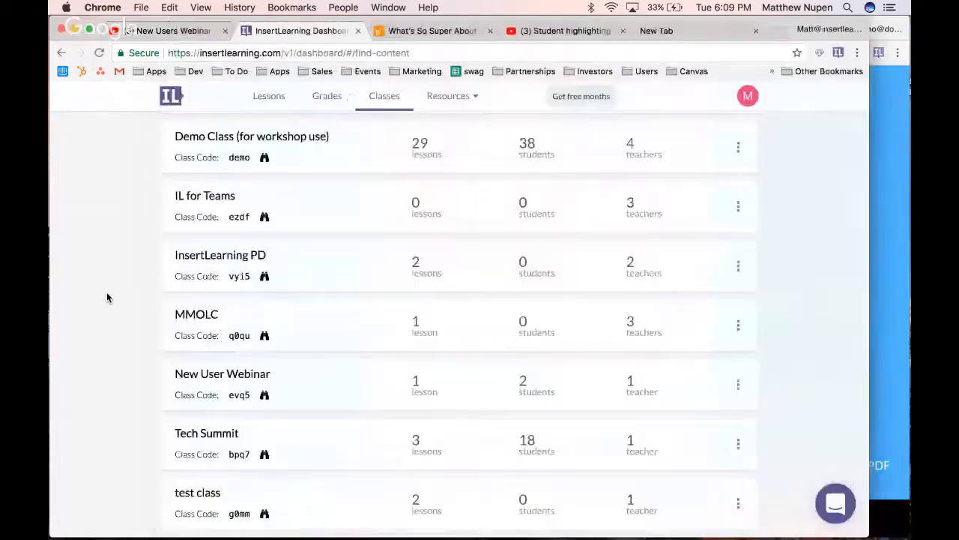
{"action": "left_click", "coordinate": [446, 31]}
{"action": "scroll", "coordinate": [163, 268], "scroll_direction": "down", "scroll_amount": 10}
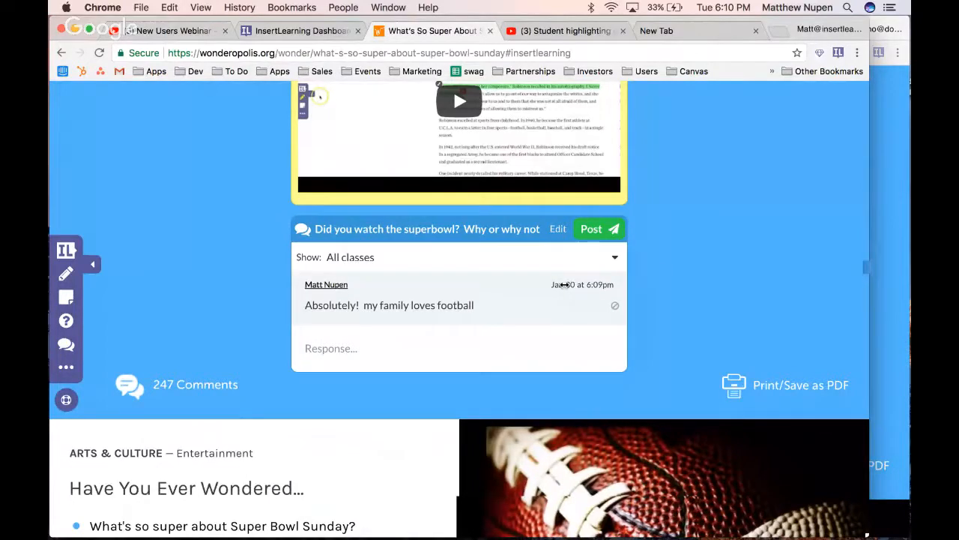
{"action": "left_click_drag", "start_coordinate": [564, 285], "coordinate": [524, 298]}
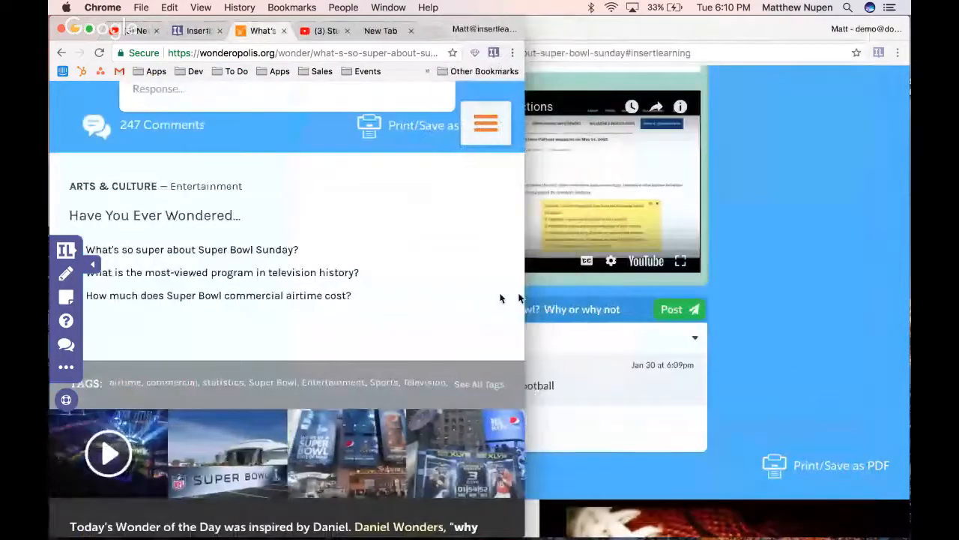
Write "That's great!" as the teacher's response in the Super Bowl discussion
{"action": "scroll", "coordinate": [385, 295], "scroll_direction": "up", "scroll_amount": 5}
{"action": "left_click", "coordinate": [278, 312]}
{"action": "type", "text": "That's g"}
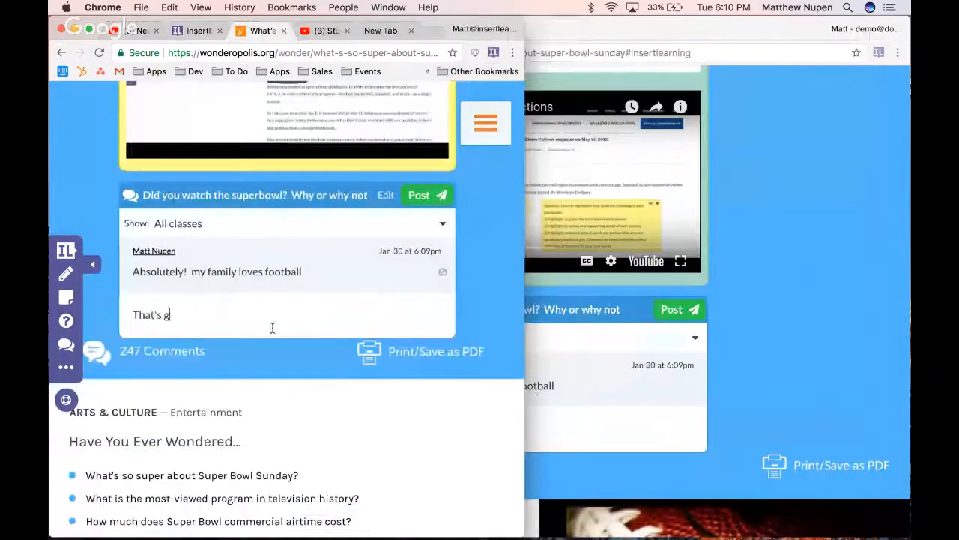
{"action": "type", "text": "reat!"}
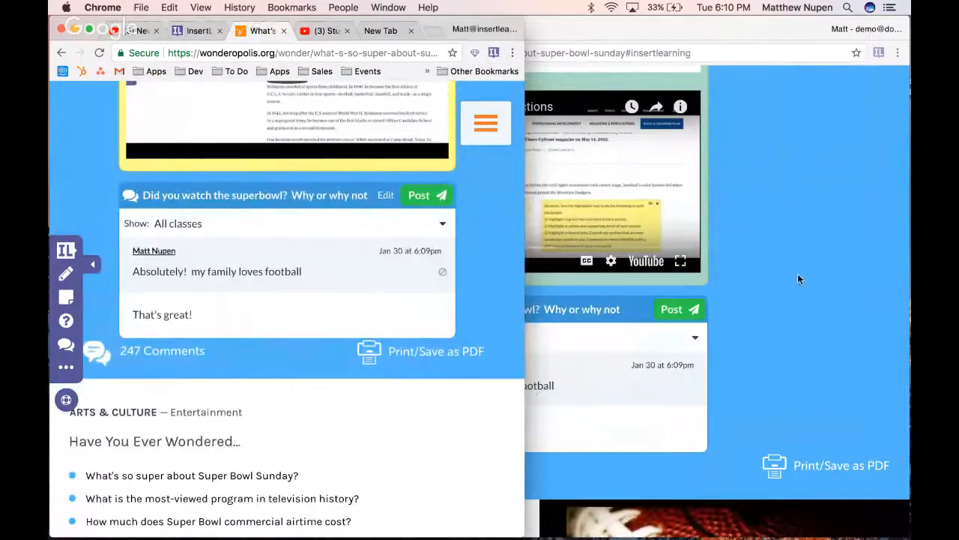
Narrow the student's window so it sits beside the teacher's, and post the teacher's drafted discussion response
{"action": "left_click", "coordinate": [777, 223]}
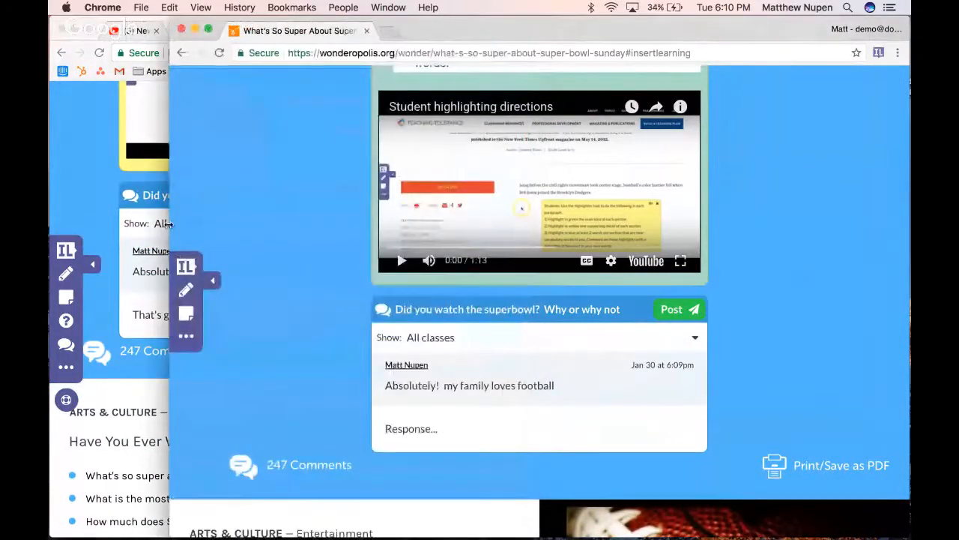
{"action": "left_click_drag", "start_coordinate": [169, 224], "coordinate": [478, 223]}
{"action": "left_click", "coordinate": [212, 314]}
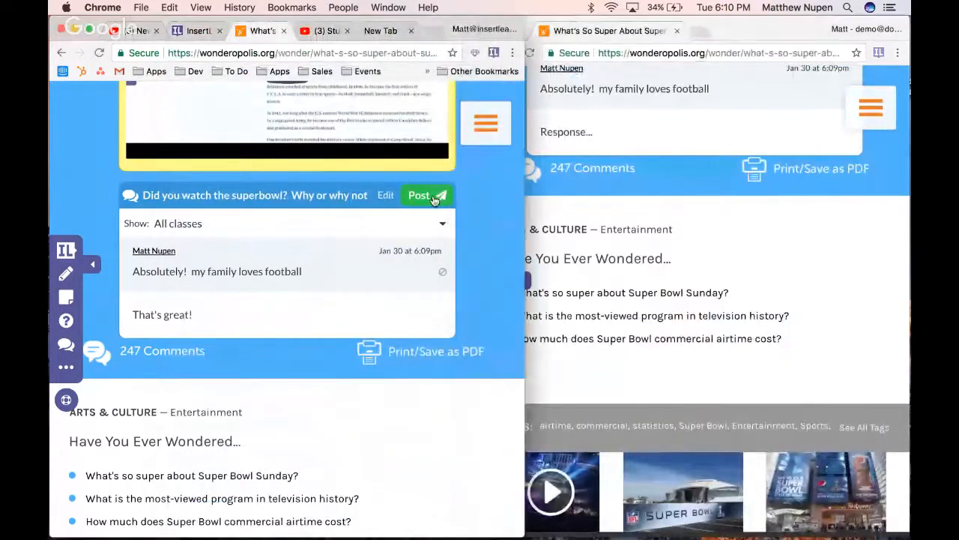
{"action": "left_click", "coordinate": [433, 197]}
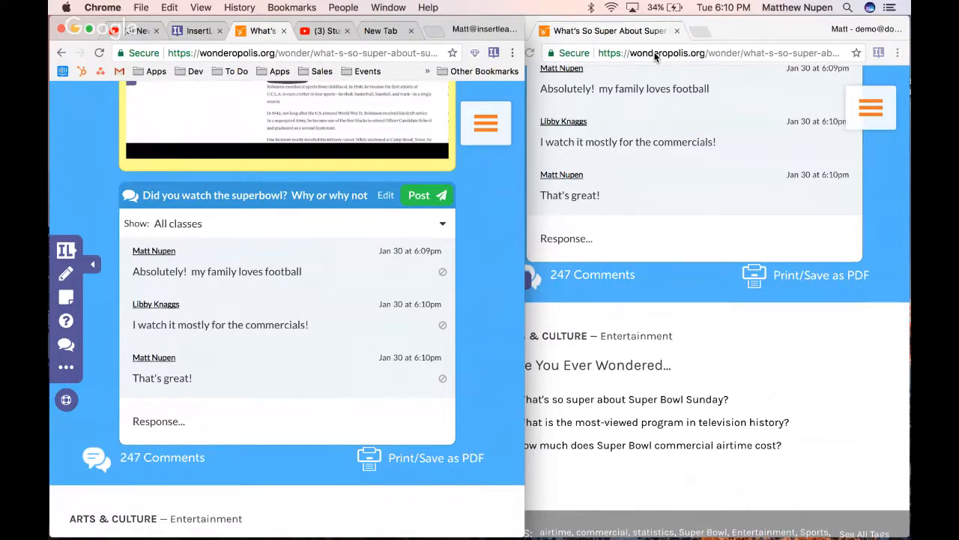
Review the student's lesson page, including the article text, the definition of "game" and the Listen option
{"action": "left_click", "coordinate": [650, 302]}
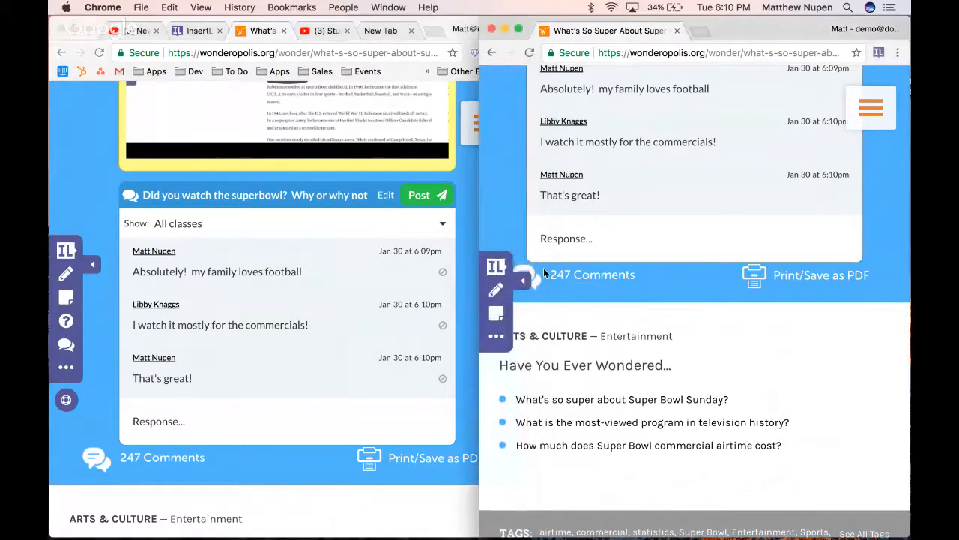
{"action": "scroll", "coordinate": [548, 289], "scroll_direction": "down", "scroll_amount": 1}
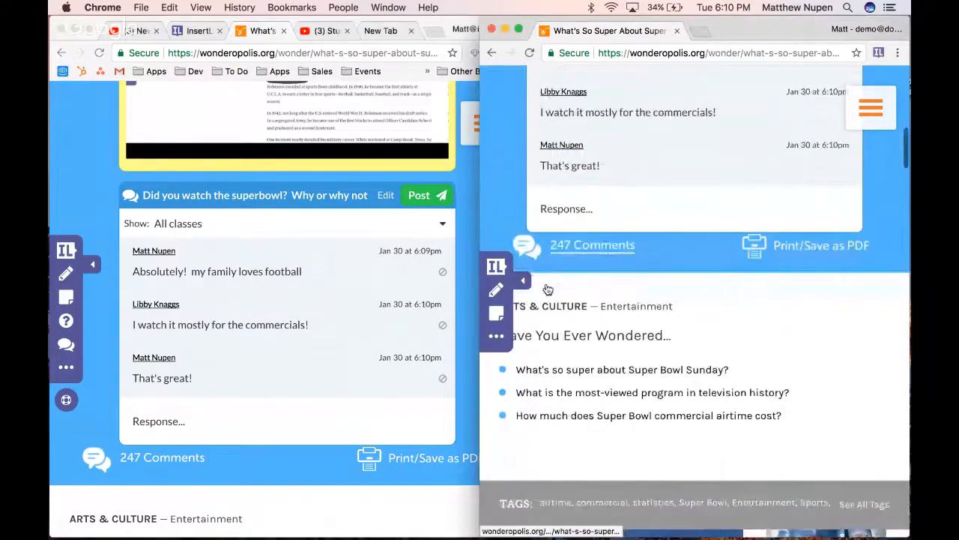
{"action": "scroll", "coordinate": [548, 289], "scroll_direction": "down", "scroll_amount": 4}
{"action": "scroll", "coordinate": [586, 213], "scroll_direction": "up", "scroll_amount": 4}
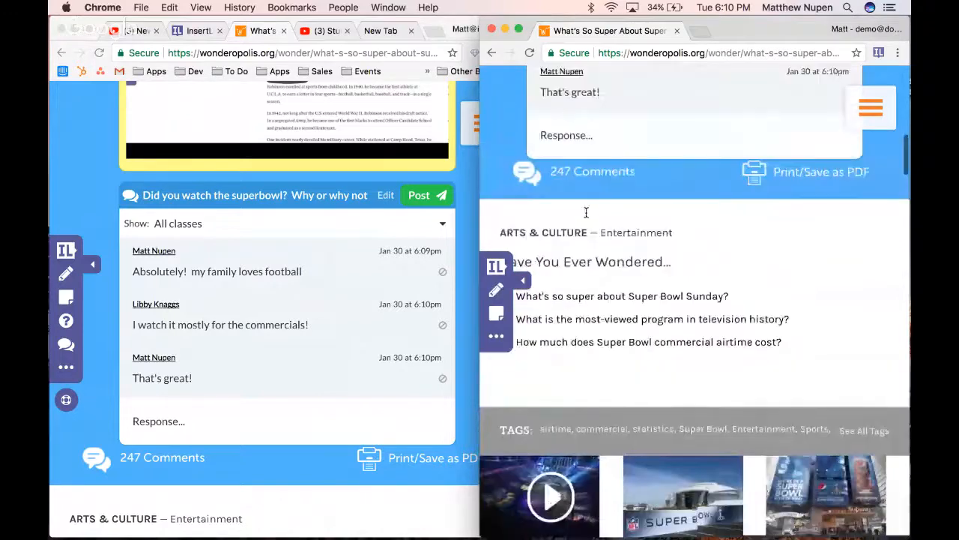
{"action": "scroll", "coordinate": [589, 294], "scroll_direction": "down", "scroll_amount": 6}
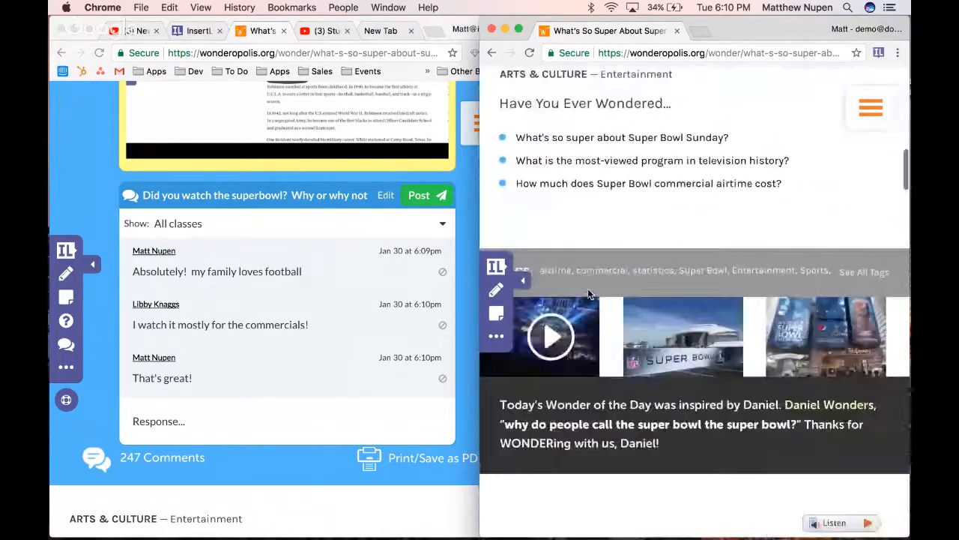
{"action": "scroll", "coordinate": [589, 292], "scroll_direction": "up", "scroll_amount": 20}
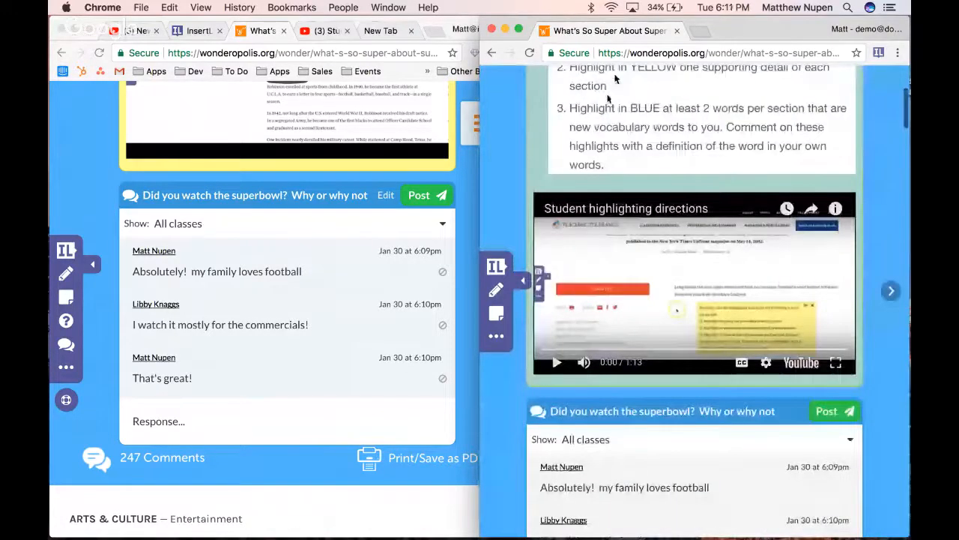
{"action": "scroll", "coordinate": [590, 225], "scroll_direction": "down", "scroll_amount": 15}
{"action": "scroll", "coordinate": [589, 225], "scroll_direction": "down", "scroll_amount": 20}
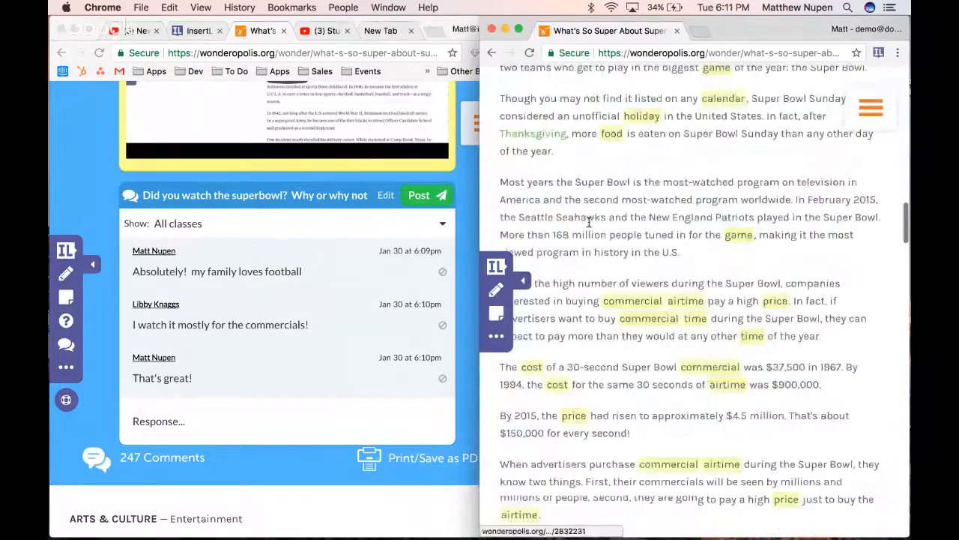
{"action": "scroll", "coordinate": [589, 223], "scroll_direction": "up", "scroll_amount": 4}
{"action": "mouse_move", "coordinate": [712, 190]}
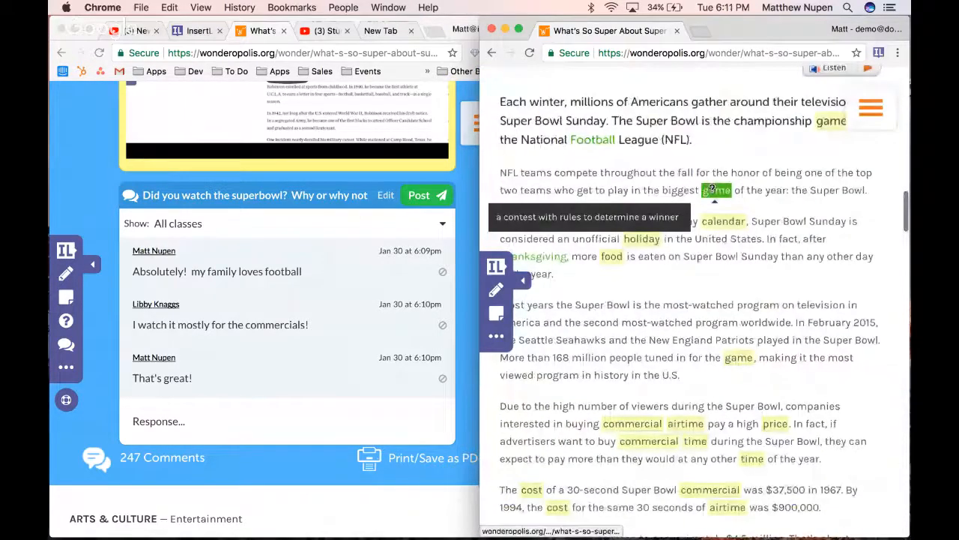
{"action": "scroll", "coordinate": [733, 153], "scroll_direction": "up", "scroll_amount": 2}
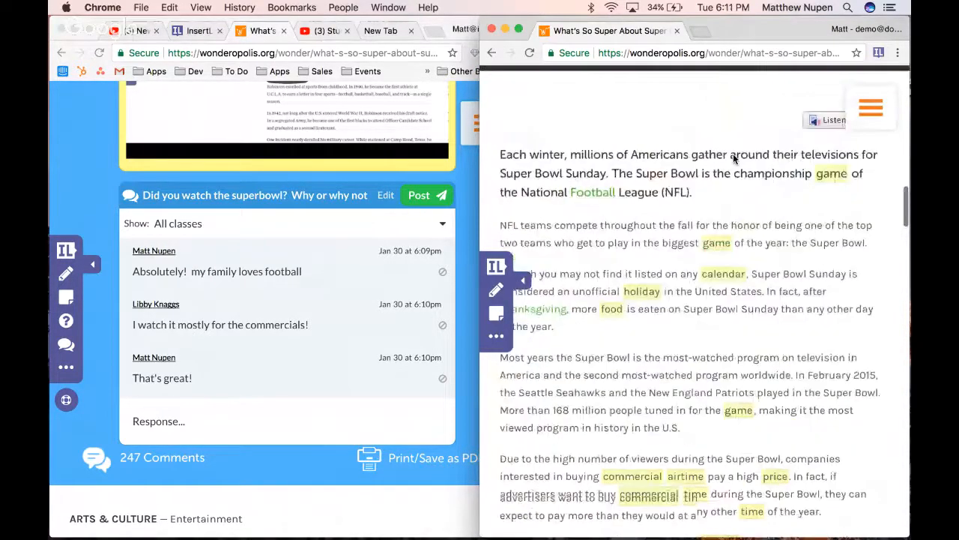
{"action": "scroll", "coordinate": [733, 153], "scroll_direction": "up", "scroll_amount": 2}
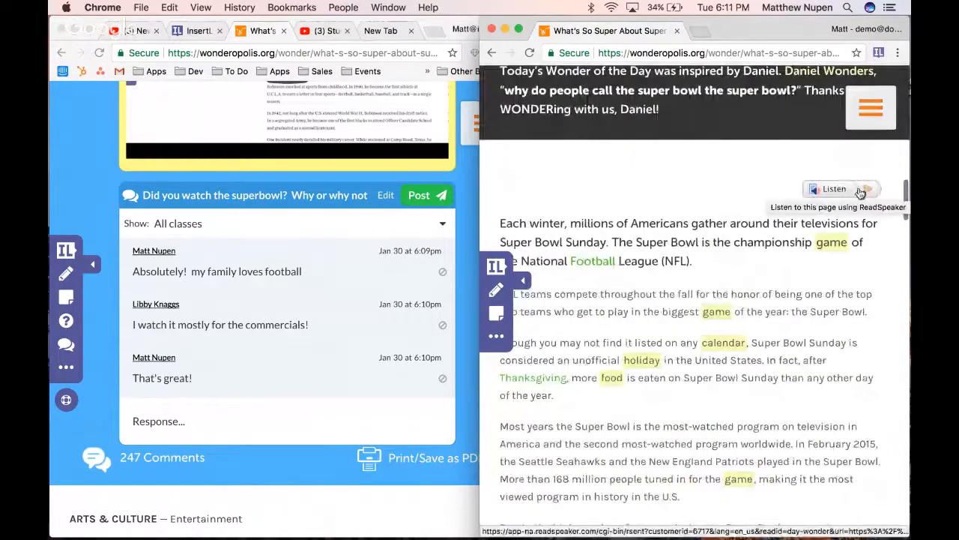
{"action": "scroll", "coordinate": [635, 266], "scroll_direction": "down", "scroll_amount": 1}
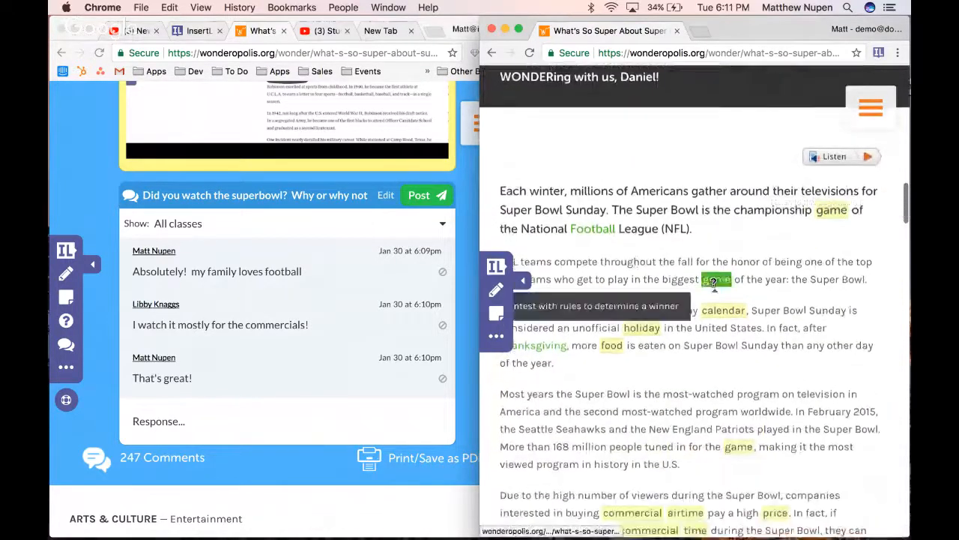
As the student, highlight "millions of Americans" in yellow in the opening paragraph and add the comment "how many people live in the USA?"
{"action": "left_click", "coordinate": [718, 308]}
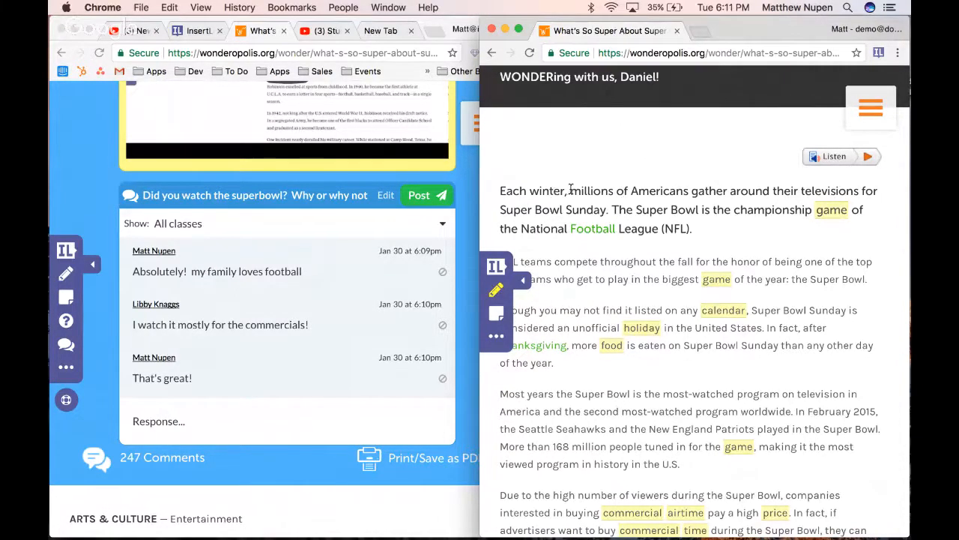
{"action": "left_click_drag", "start_coordinate": [570, 190], "coordinate": [690, 191]}
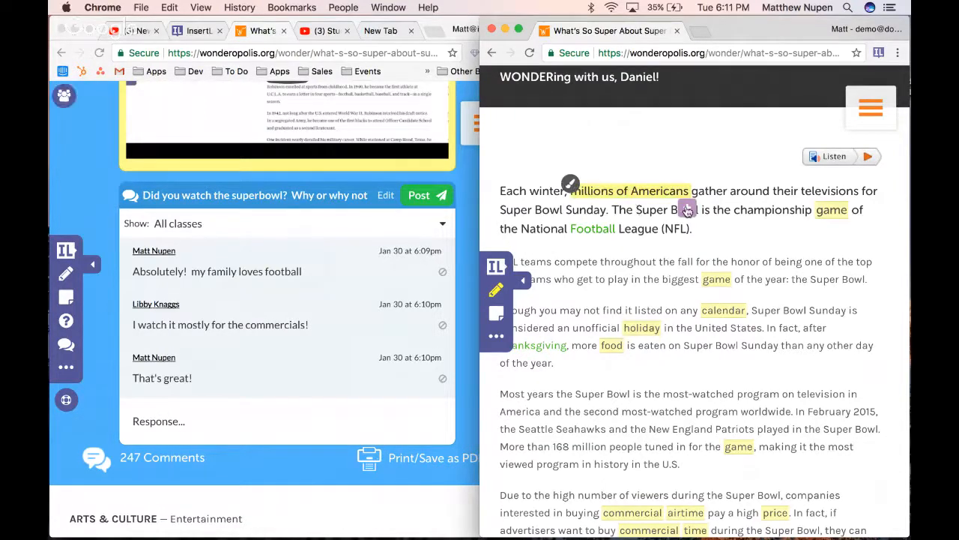
{"action": "left_click", "coordinate": [688, 208]}
{"action": "type", "text": "how amny"}
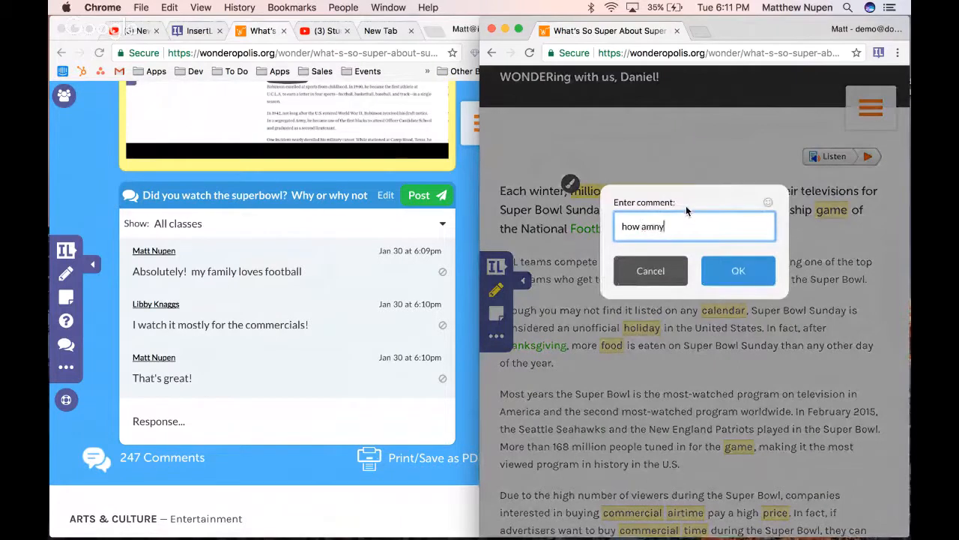
{"action": "key", "text": "BackSpace"}
{"action": "key", "text": "BackSpace"}
{"action": "key", "text": "BackSpace"}
{"action": "key", "text": "BackSpace"}
{"action": "type", "text": "many people live in he"}
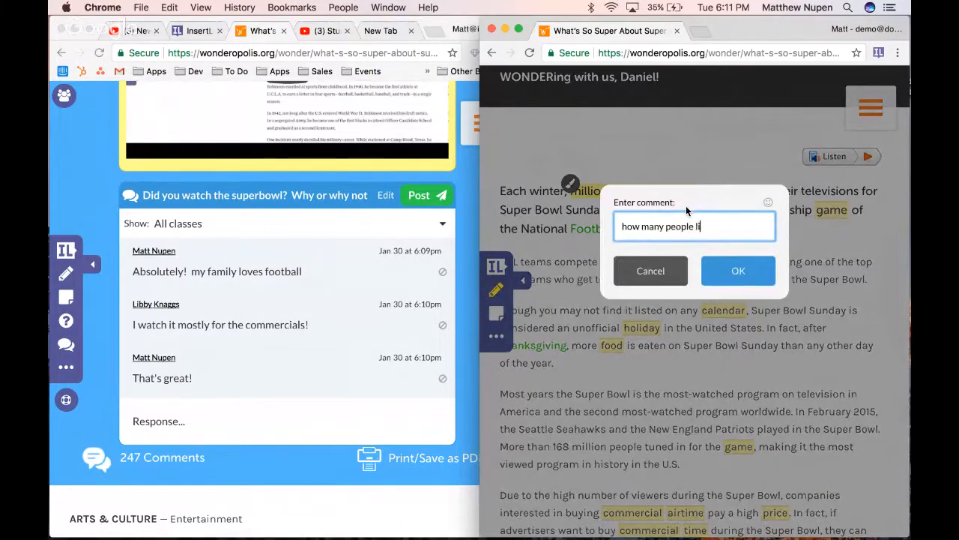
{"action": "key", "text": "BackSpace"}
{"action": "key", "text": "BackSpace"}
{"action": "type", "text": "the USA?"}
{"action": "left_click", "coordinate": [750, 272]}
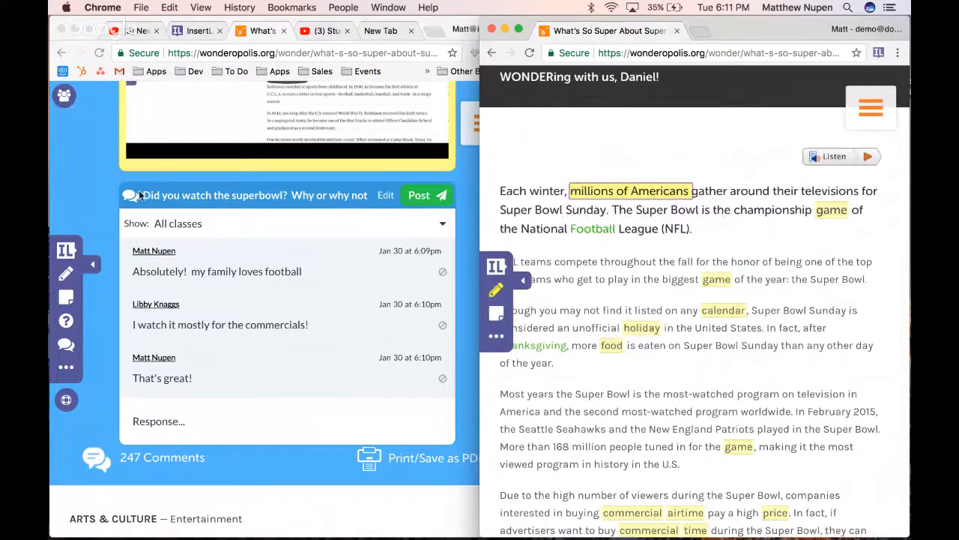
In the teacher's window, display the student's annotations on the lesson and locate the highlighted phrase in the article's opening paragraph
{"action": "left_click", "coordinate": [89, 155]}
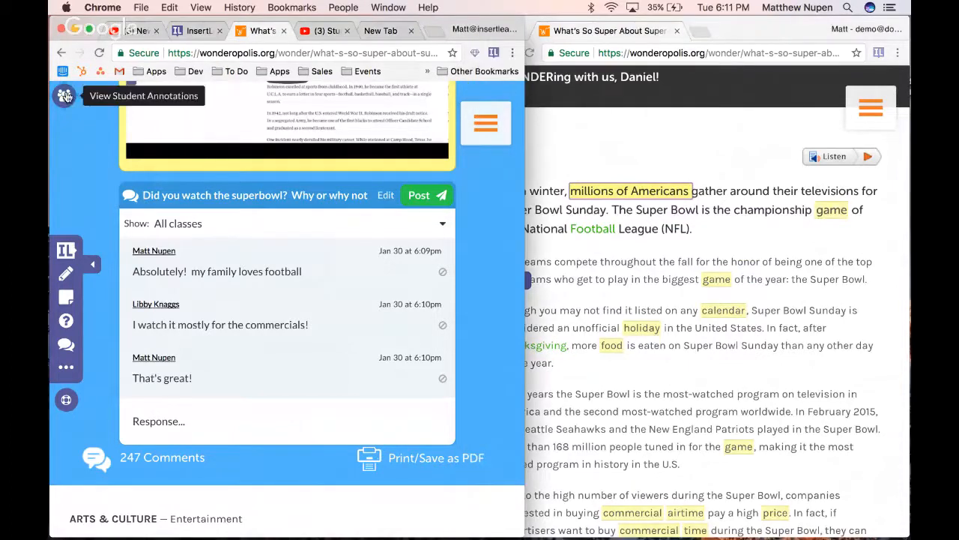
{"action": "left_click", "coordinate": [65, 100]}
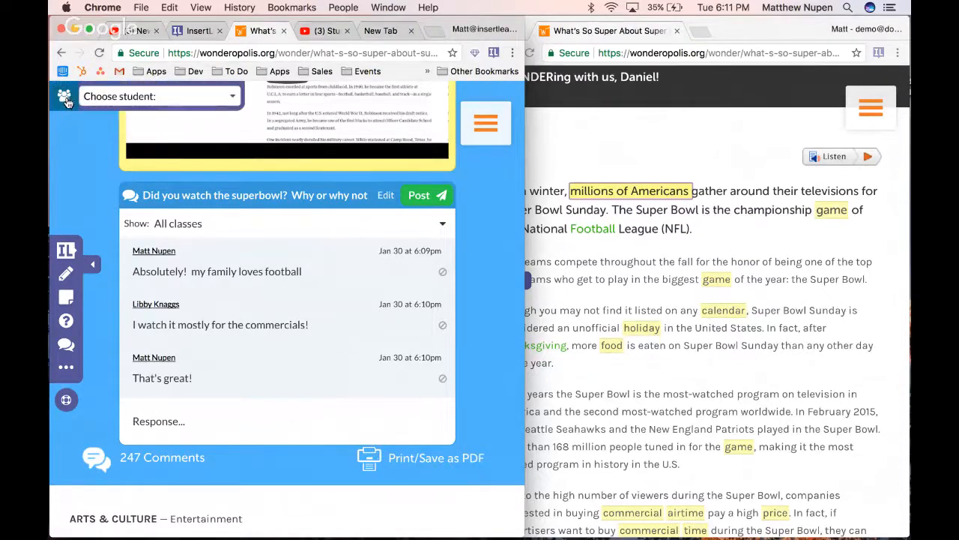
{"action": "left_click", "coordinate": [164, 99]}
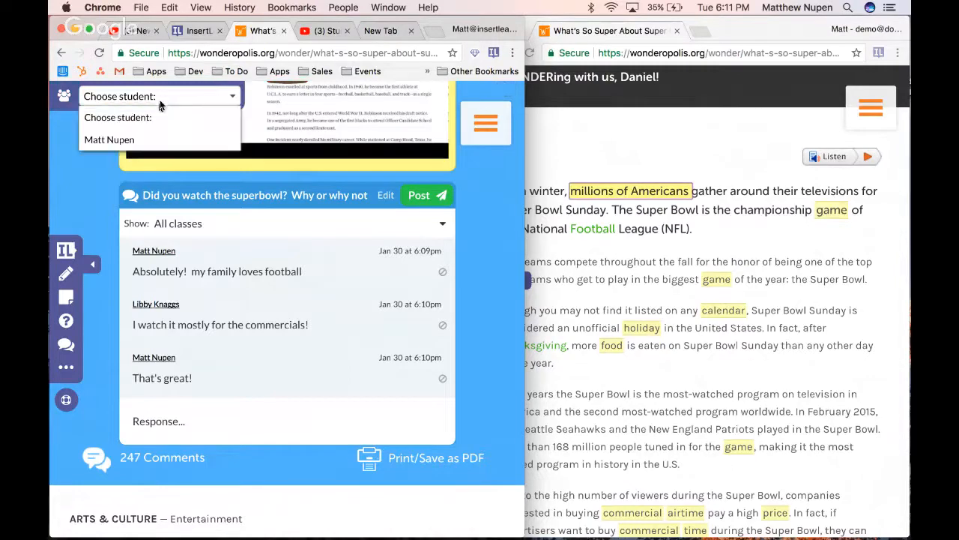
{"action": "left_click", "coordinate": [151, 139]}
{"action": "scroll", "coordinate": [96, 193], "scroll_direction": "down", "scroll_amount": 5}
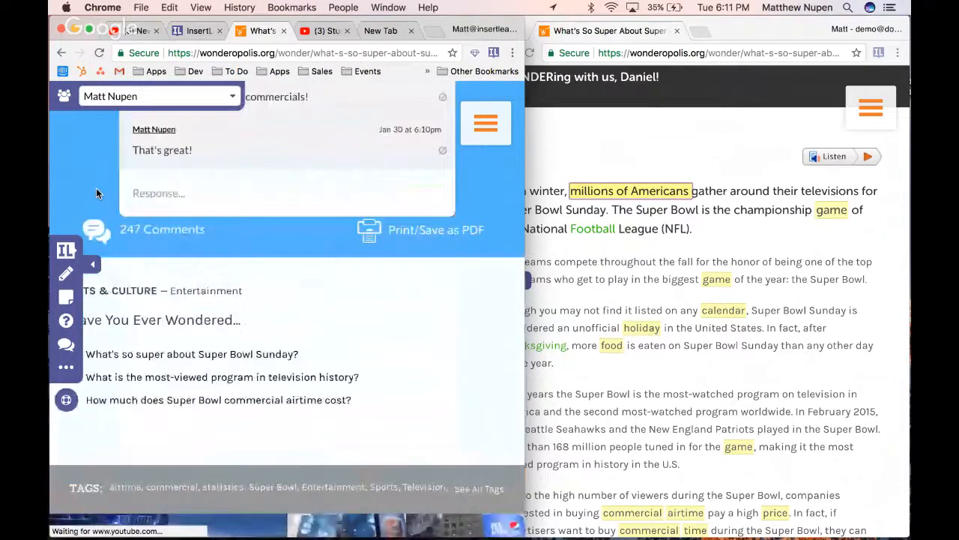
{"action": "scroll", "coordinate": [96, 193], "scroll_direction": "down", "scroll_amount": 4}
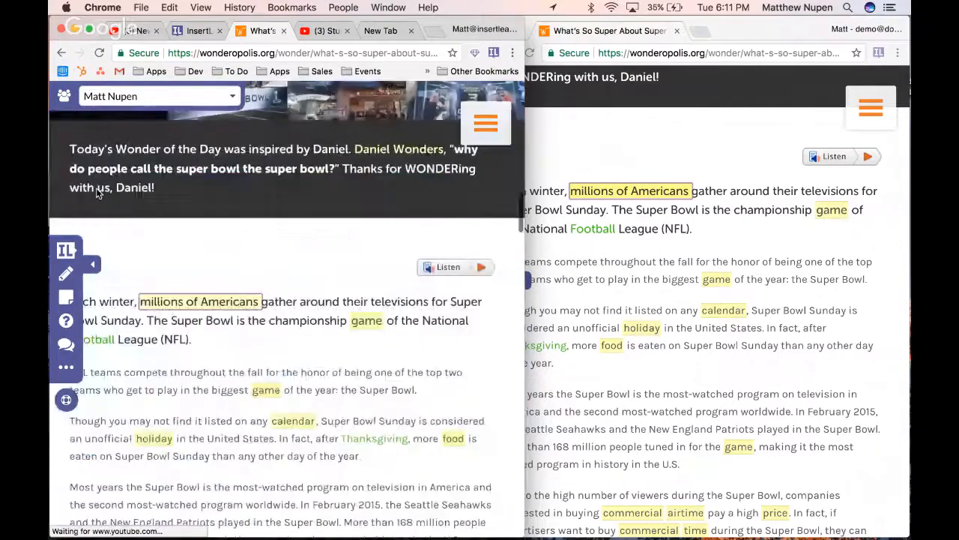
As the student, highlight "NFL teams compete" in the article's second paragraph and change the highlight colour to blue
{"action": "left_click", "coordinate": [709, 233]}
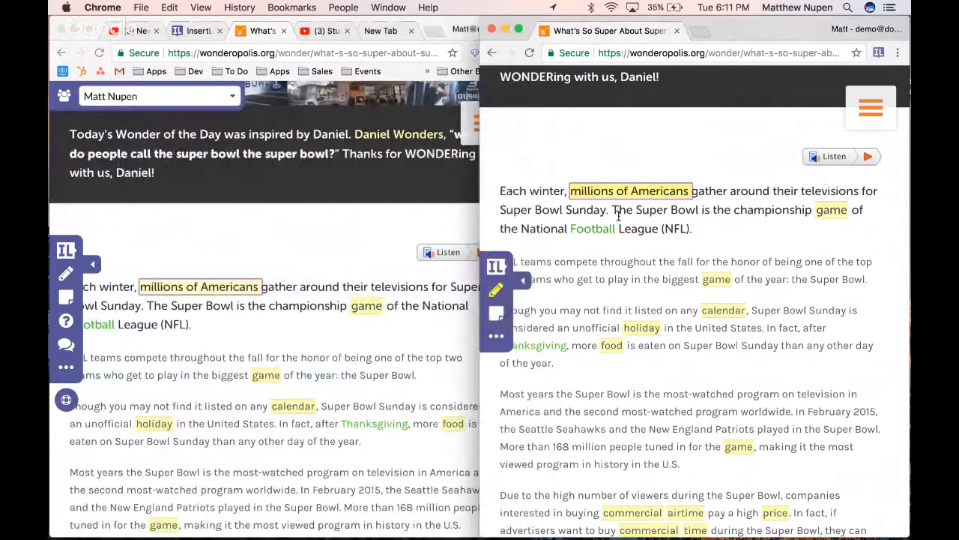
{"action": "scroll", "coordinate": [627, 293], "scroll_direction": "down", "scroll_amount": 1}
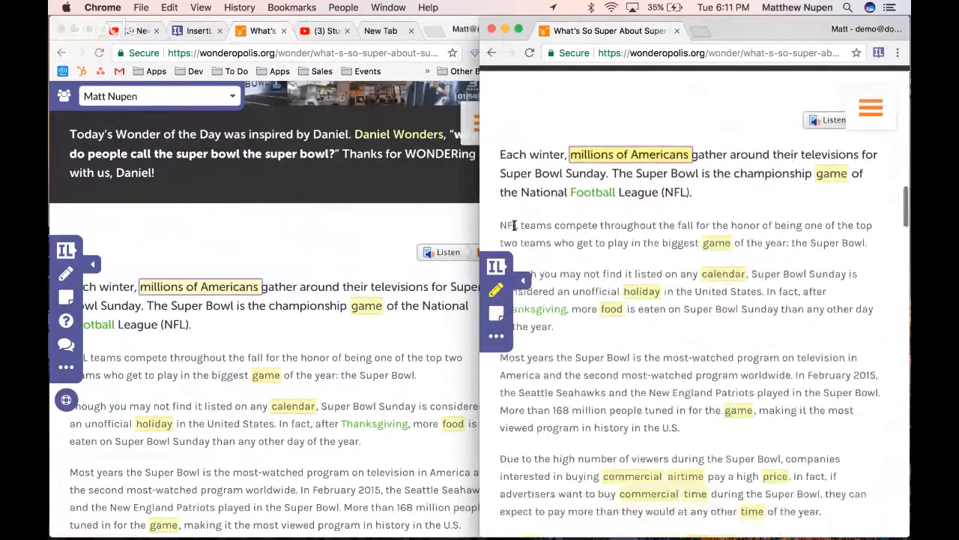
{"action": "left_click_drag", "start_coordinate": [502, 228], "coordinate": [516, 158]}
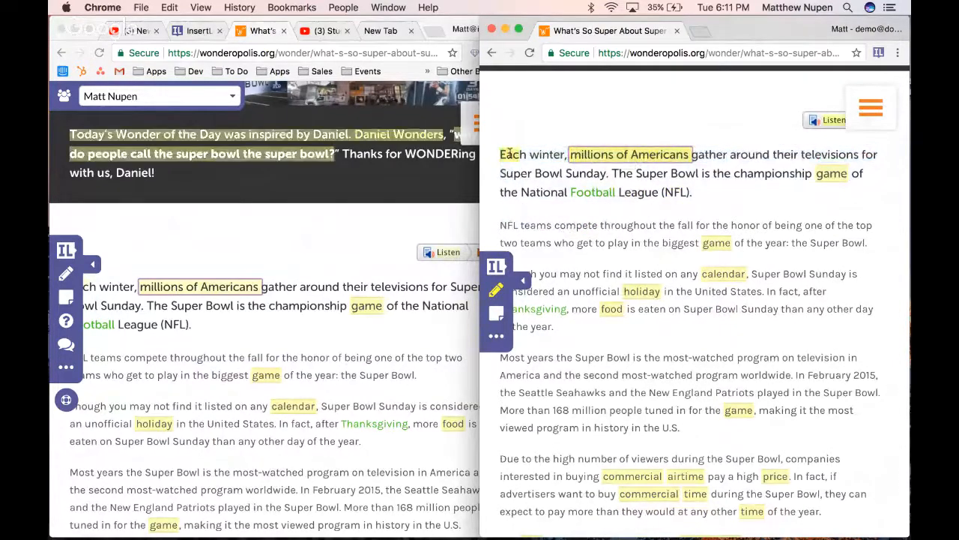
{"action": "left_click", "coordinate": [516, 147]}
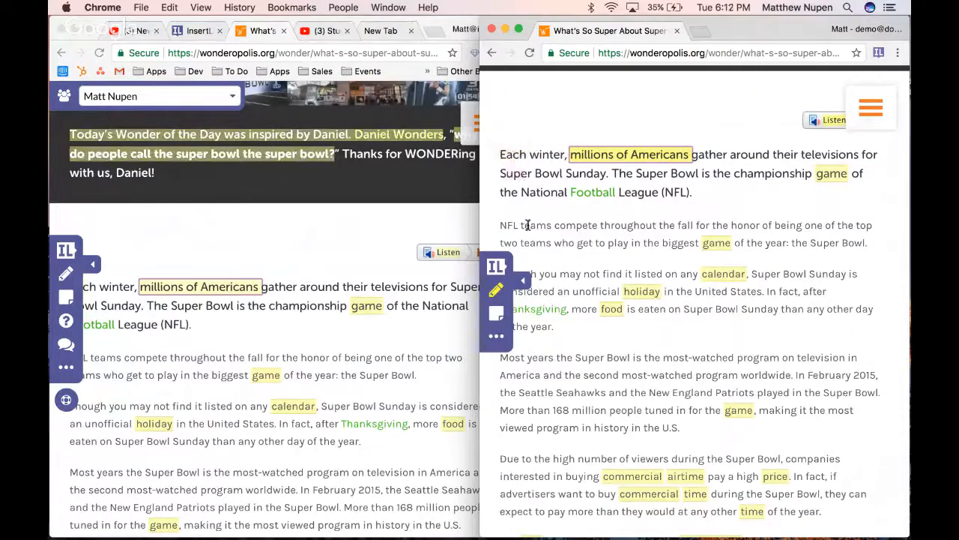
{"action": "left_click_drag", "start_coordinate": [500, 225], "coordinate": [597, 229]}
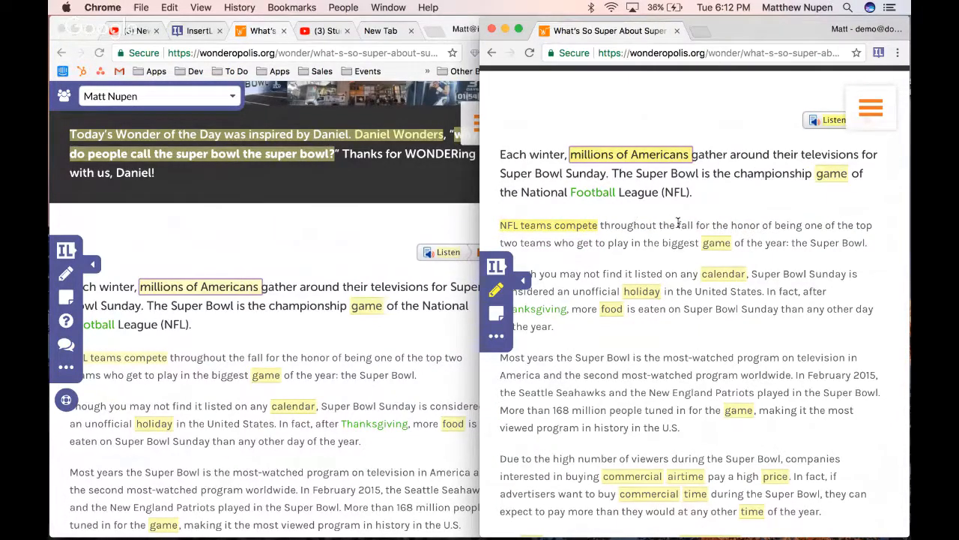
{"action": "left_click", "coordinate": [569, 228]}
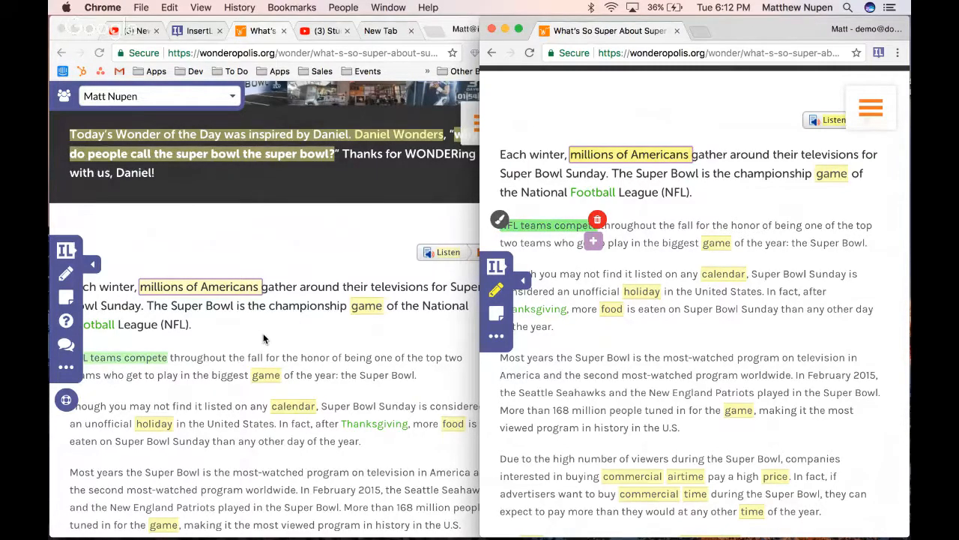
Compare the "NFL teams compete" highlight in the teacher's view of the lesson with the student's own page
{"action": "scroll", "coordinate": [263, 339], "scroll_direction": "down", "scroll_amount": 2}
{"action": "scroll", "coordinate": [225, 262], "scroll_direction": "down", "scroll_amount": 4}
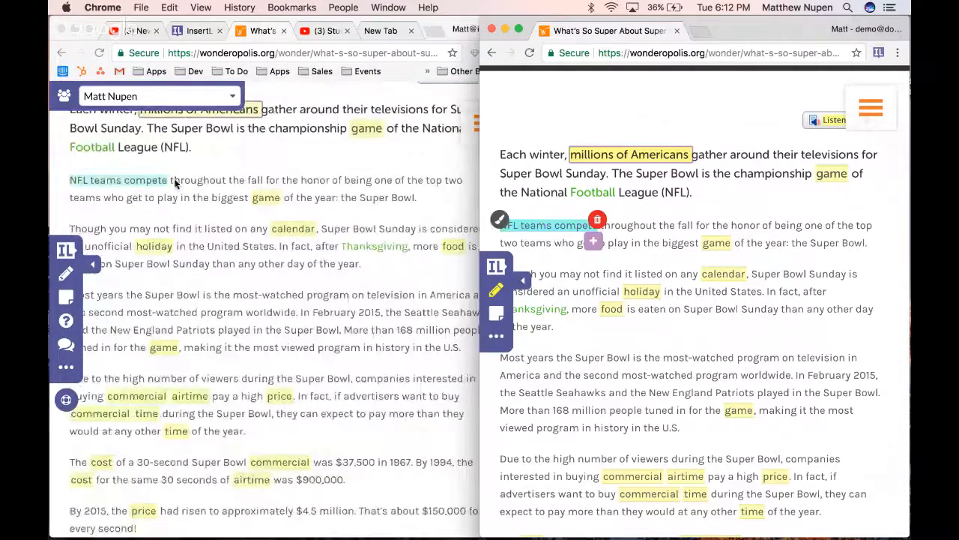
{"action": "left_click", "coordinate": [169, 236]}
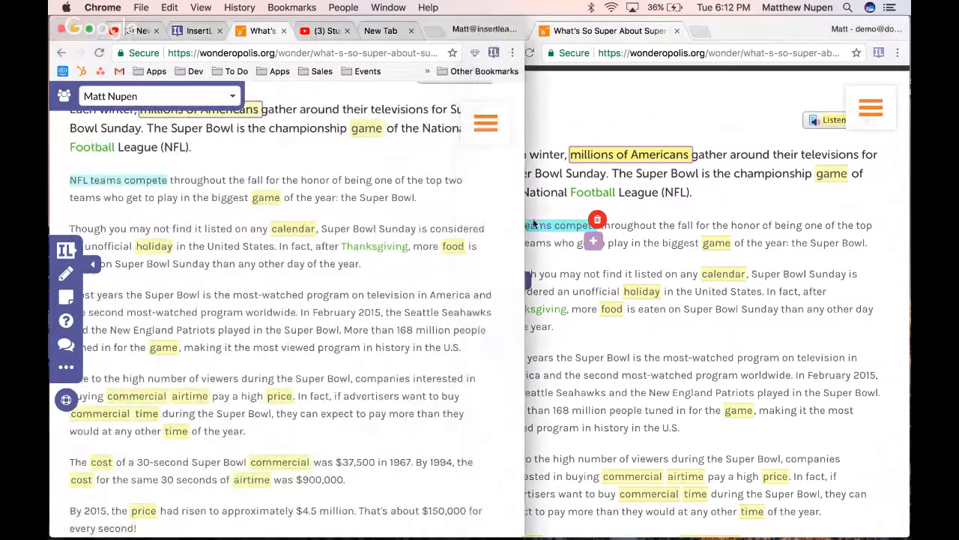
{"action": "left_click", "coordinate": [559, 256]}
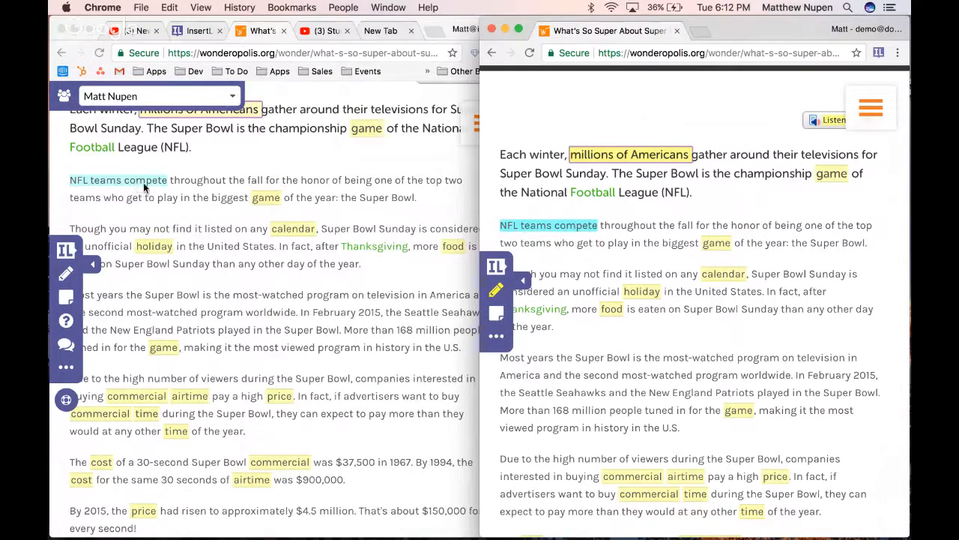
{"action": "left_click", "coordinate": [187, 180]}
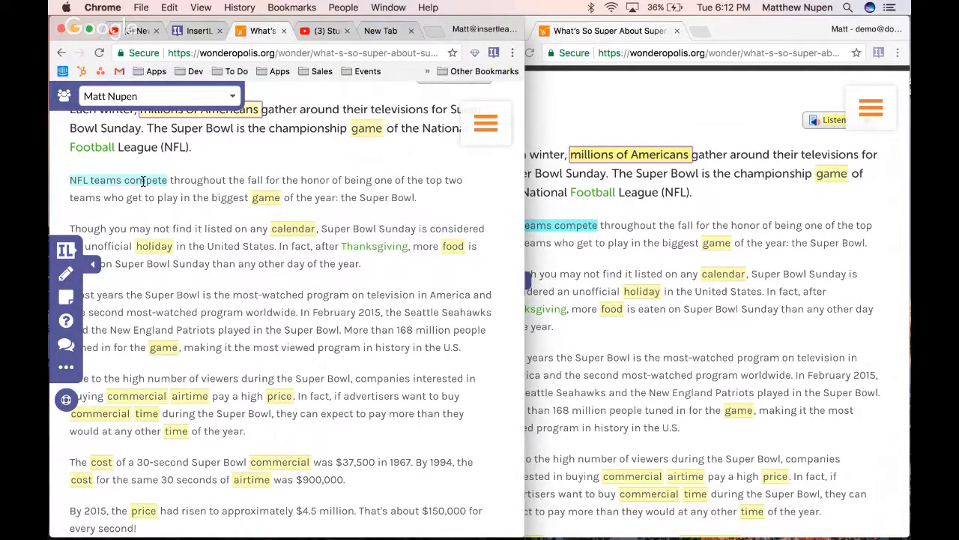
{"action": "left_click", "coordinate": [584, 257]}
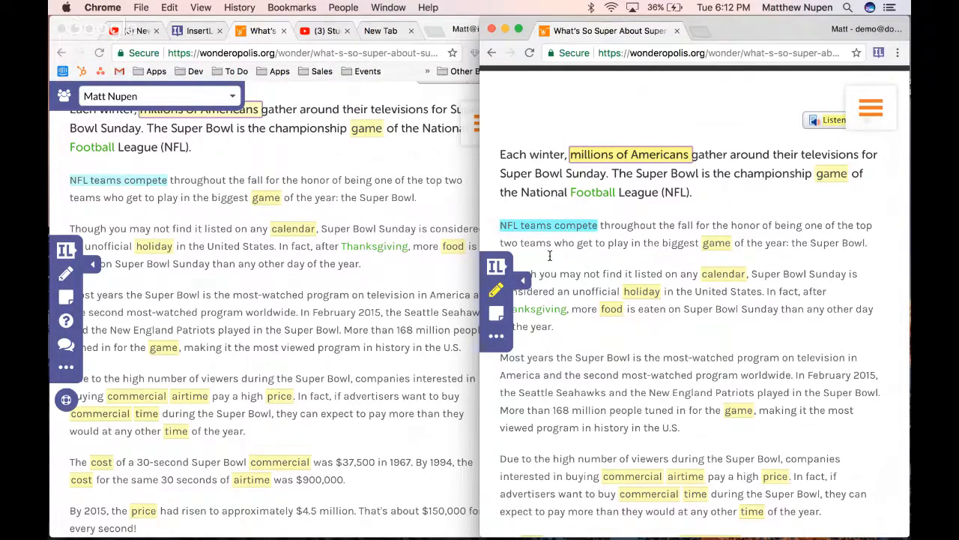
In the teacher's window, insert a new question below the paragraph beginning "Though you may not find it listed"
{"action": "left_click", "coordinate": [307, 279]}
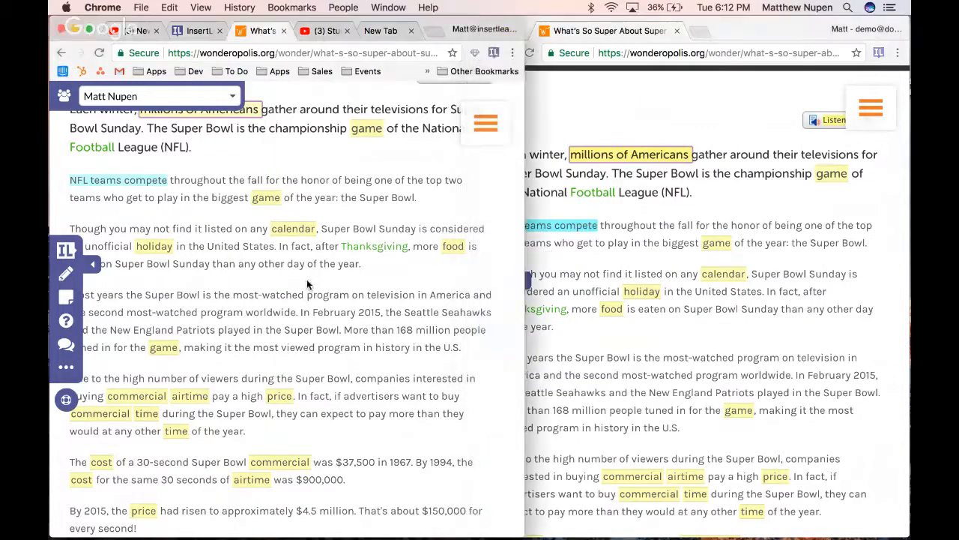
{"action": "left_click", "coordinate": [66, 321]}
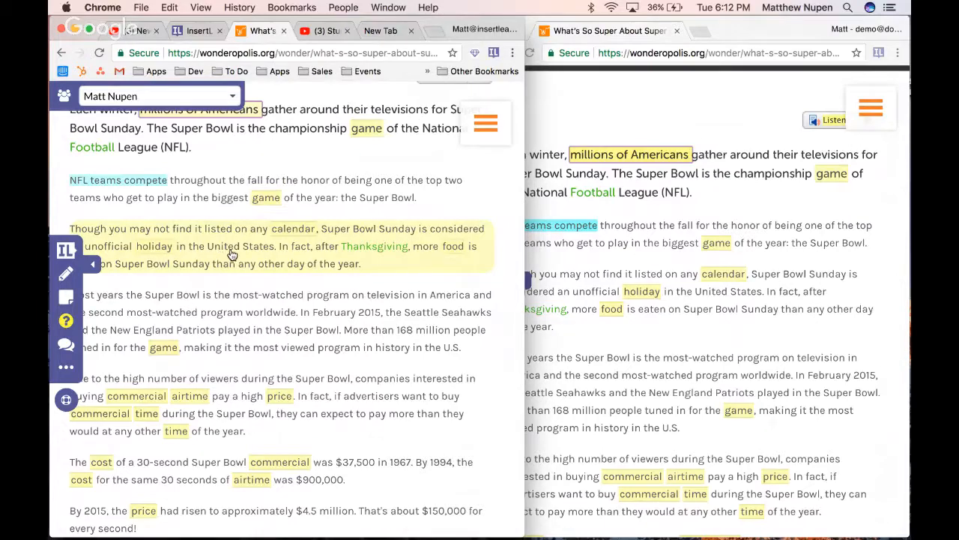
{"action": "left_click", "coordinate": [231, 250]}
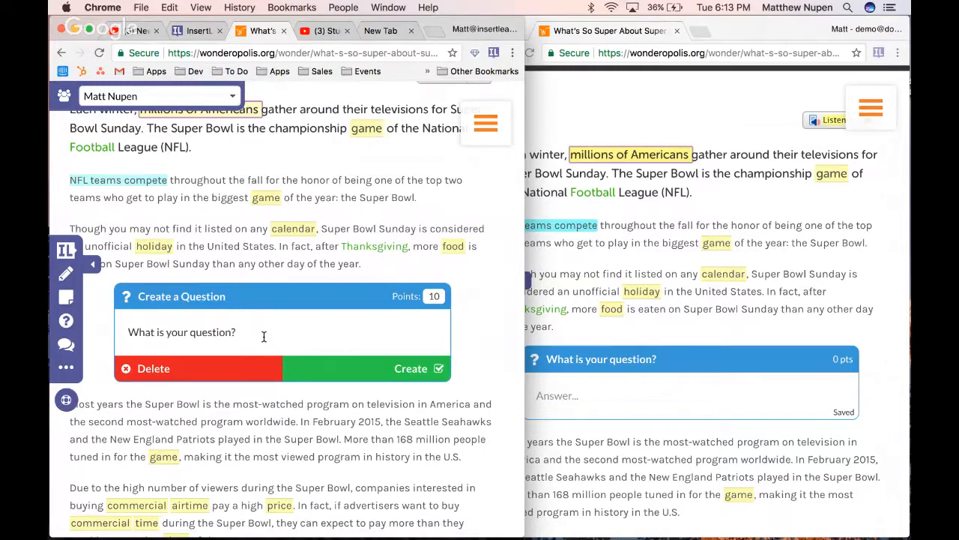
Find the Text Dependent Questions article in the help centre's Lesson Templates and copy "Identify the main idea of the paragraph/section" from it
{"action": "left_click", "coordinate": [66, 401]}
{"action": "left_click", "coordinate": [231, 335]}
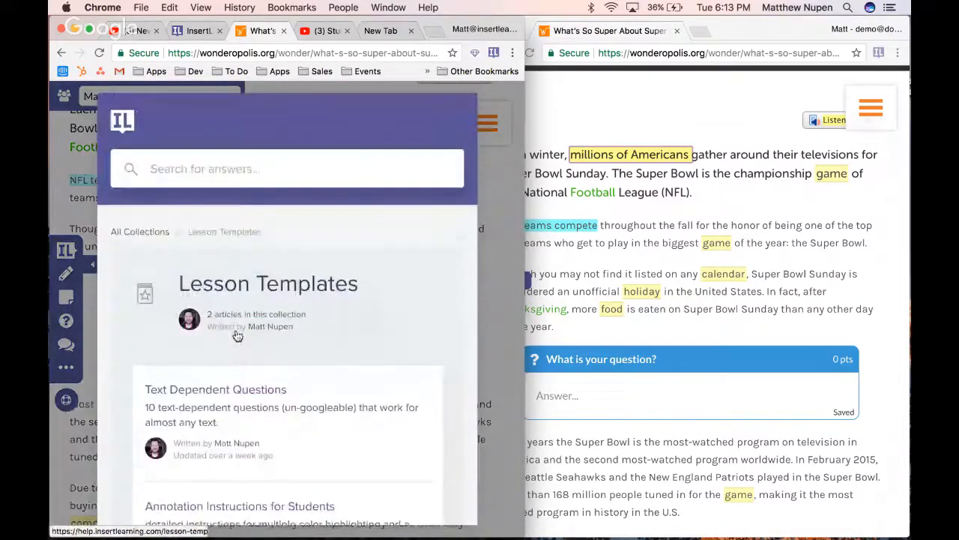
{"action": "left_click", "coordinate": [211, 391]}
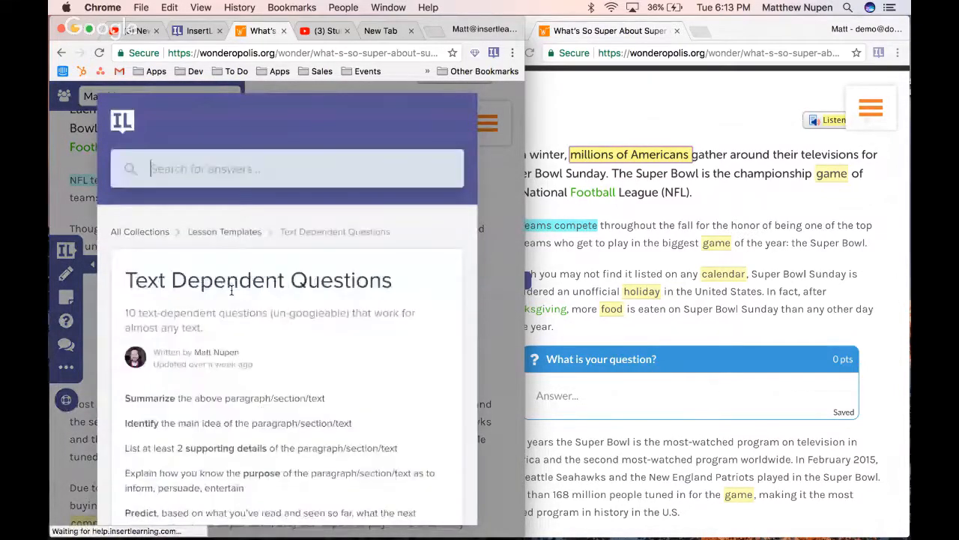
{"action": "scroll", "coordinate": [230, 291], "scroll_direction": "down", "scroll_amount": 5}
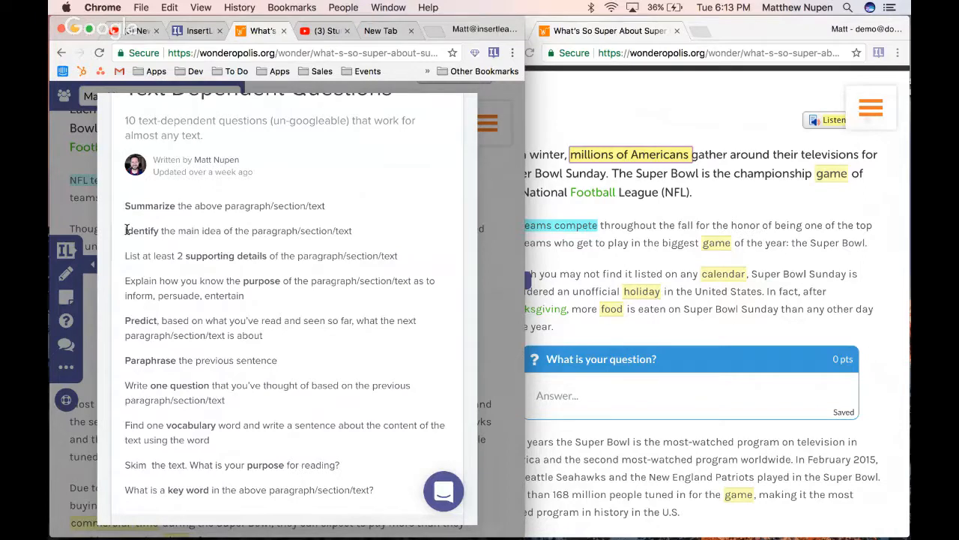
{"action": "left_click_drag", "start_coordinate": [126, 230], "coordinate": [330, 232]}
{"action": "key", "text": "ctrl+c"}
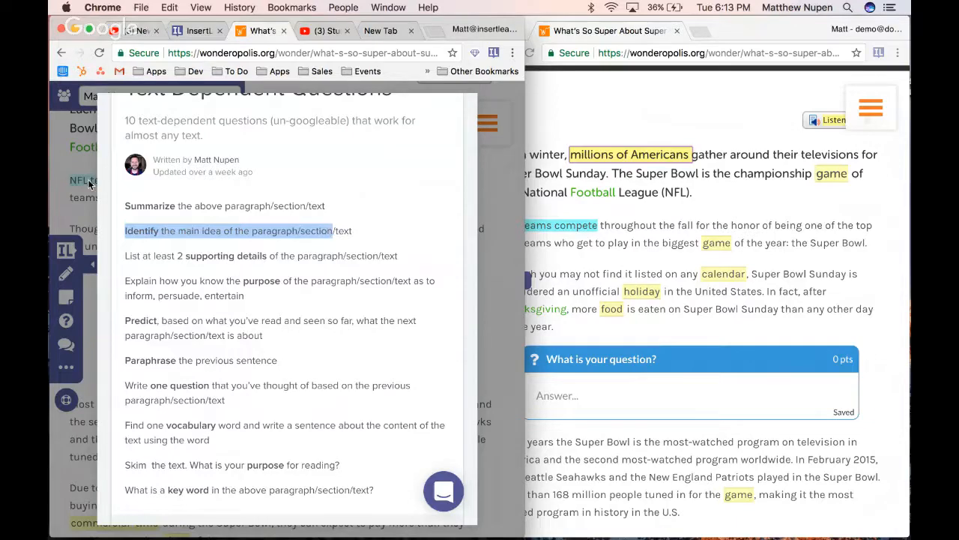
{"action": "left_click", "coordinate": [68, 183]}
Paste the copied prompt into the new question and shorten it to "Identify the main idea of the section"
{"action": "left_click", "coordinate": [182, 337]}
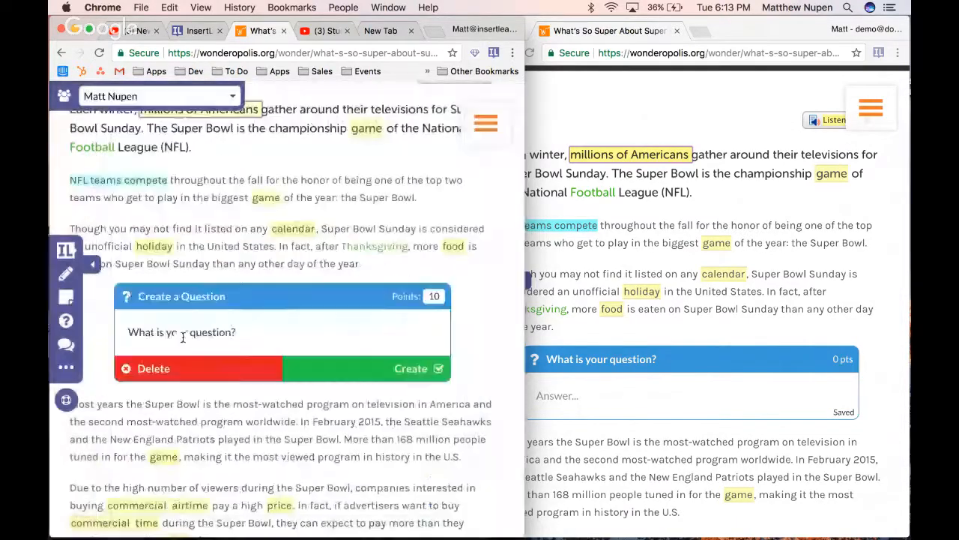
{"action": "key", "text": "ctrl+v"}
{"action": "double_click", "coordinate": [292, 332]}
{"action": "key", "text": "BackSpace"}
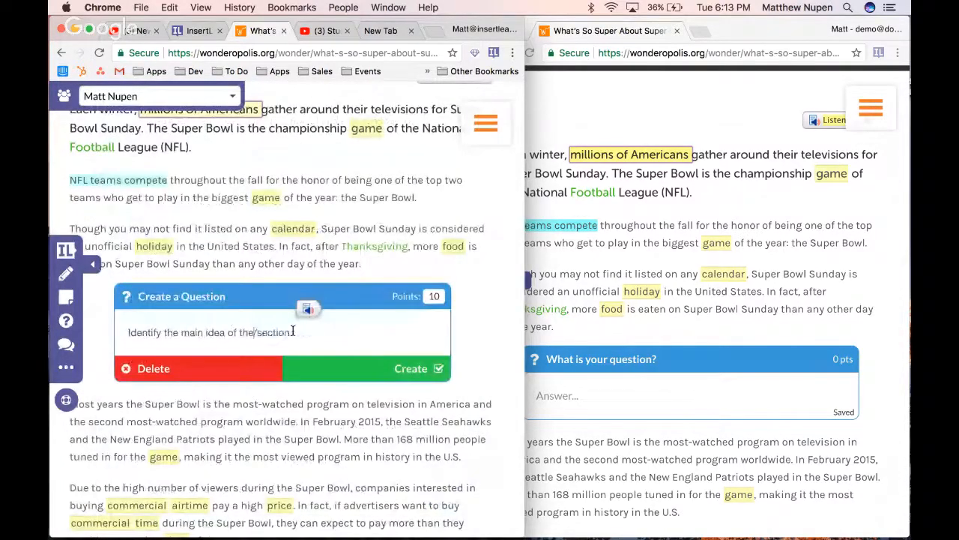
{"action": "key", "text": "Delete"}
Set the main-idea question's value to 8 points and create it in the lesson
{"action": "left_click", "coordinate": [436, 299]}
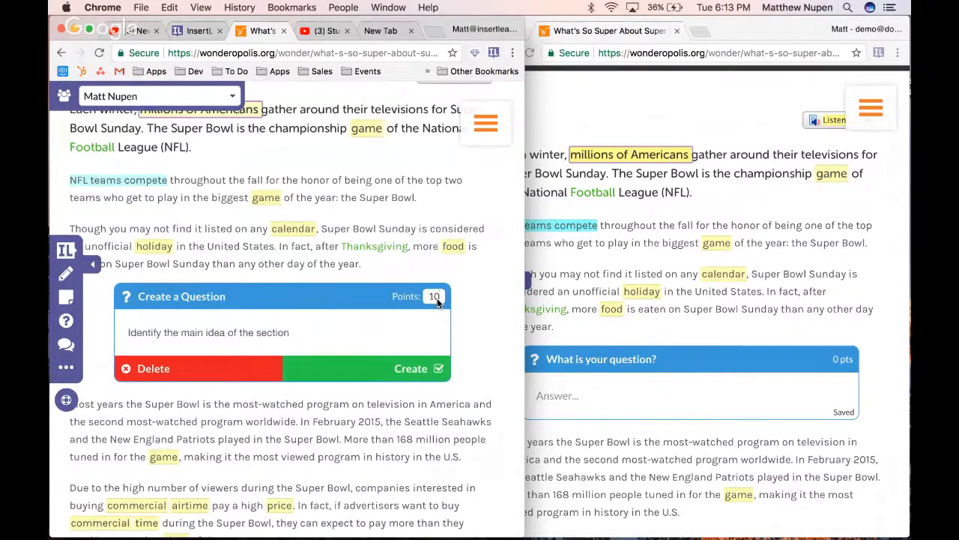
{"action": "key", "text": "BackSpace"}
{"action": "key", "text": "BackSpace"}
{"action": "type", "text": "8"}
{"action": "left_click", "coordinate": [401, 368]}
In the student's window, answer the main-idea question with "That teams play in the fall"
{"action": "left_click", "coordinate": [622, 386]}
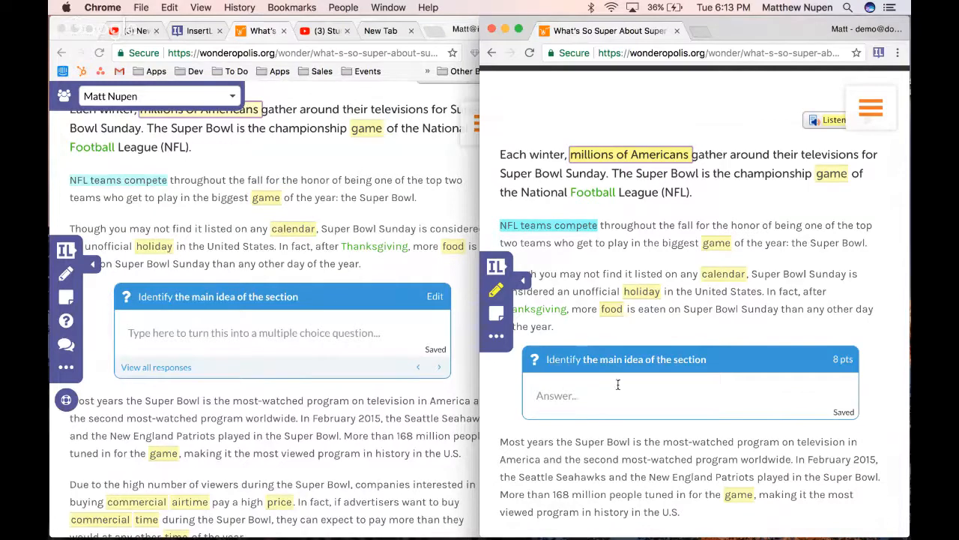
{"action": "left_click", "coordinate": [582, 402]}
{"action": "type", "text": "That teams"}
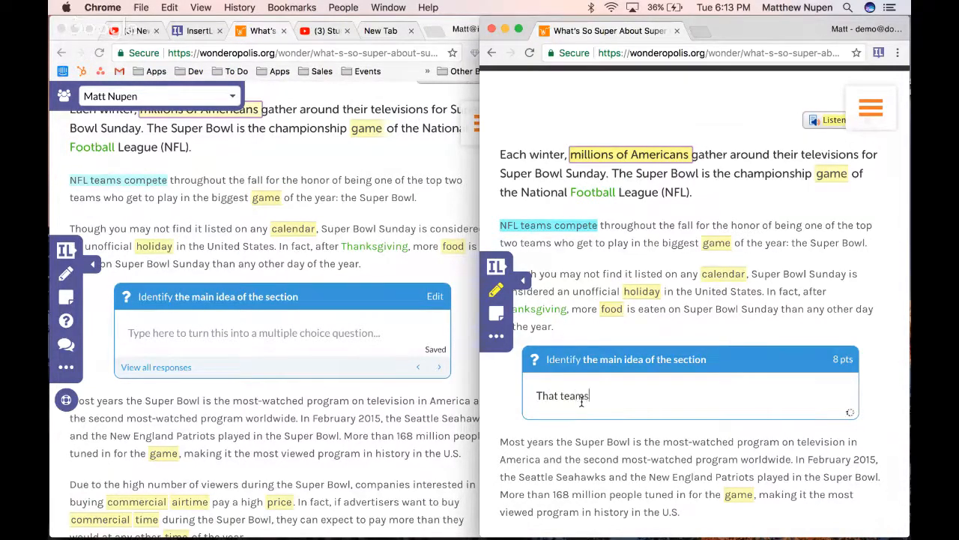
{"action": "type", "text": " play in the fall"}
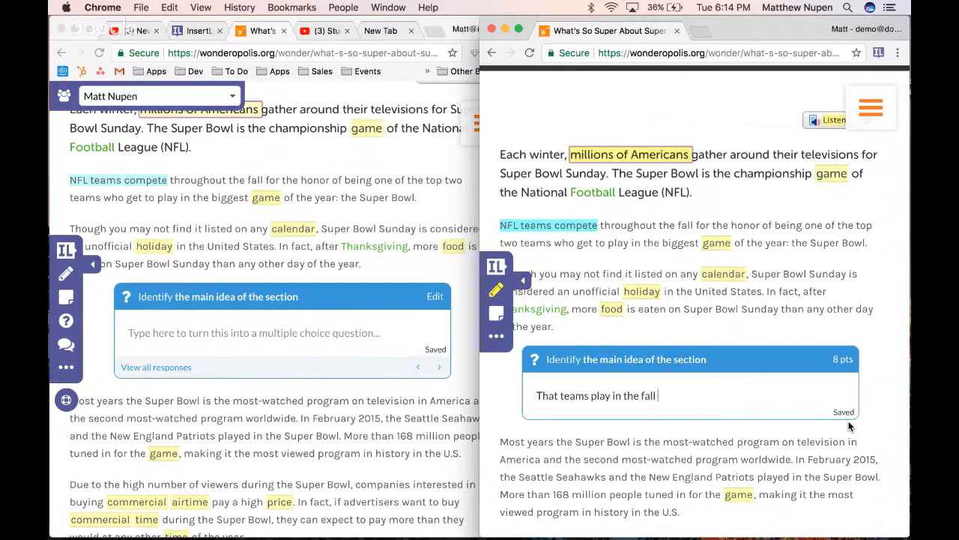
As the teacher, view all responses to the main-idea question and give the "That teams play in the fall" answer a score of 8
{"action": "left_click", "coordinate": [374, 404]}
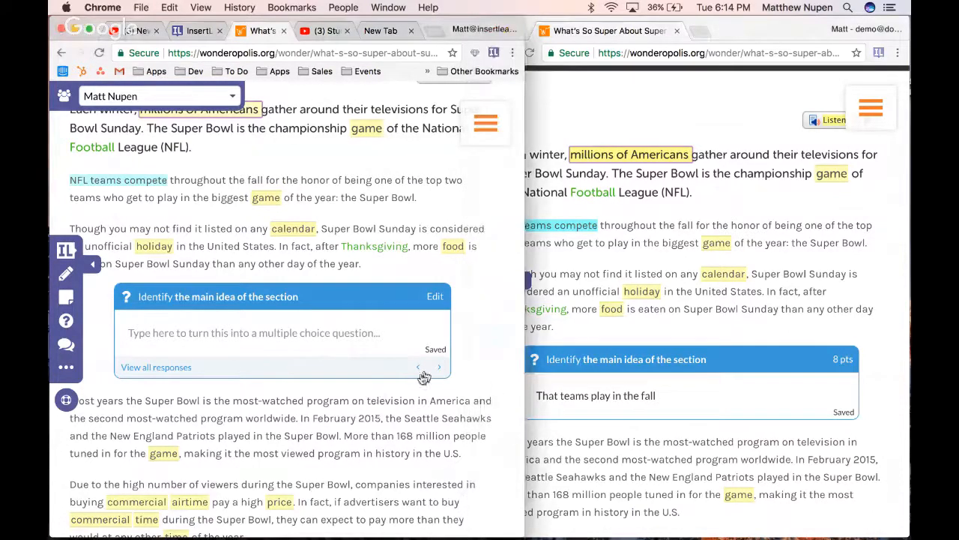
{"action": "left_click", "coordinate": [180, 369]}
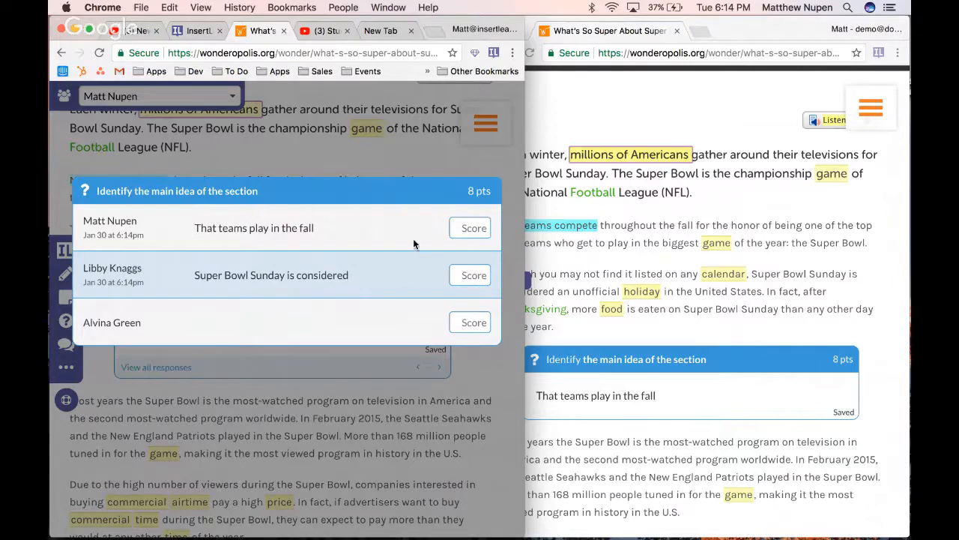
{"action": "type", "text": "88"}
{"action": "key", "text": "Tab"}
{"action": "type", "text": "8"}
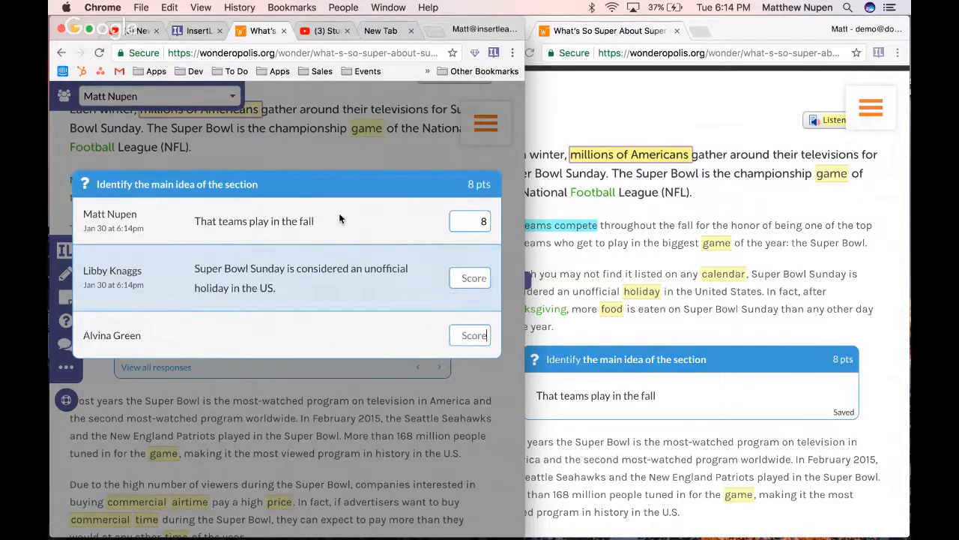
{"action": "scroll", "coordinate": [450, 247], "scroll_direction": "down", "scroll_amount": 2}
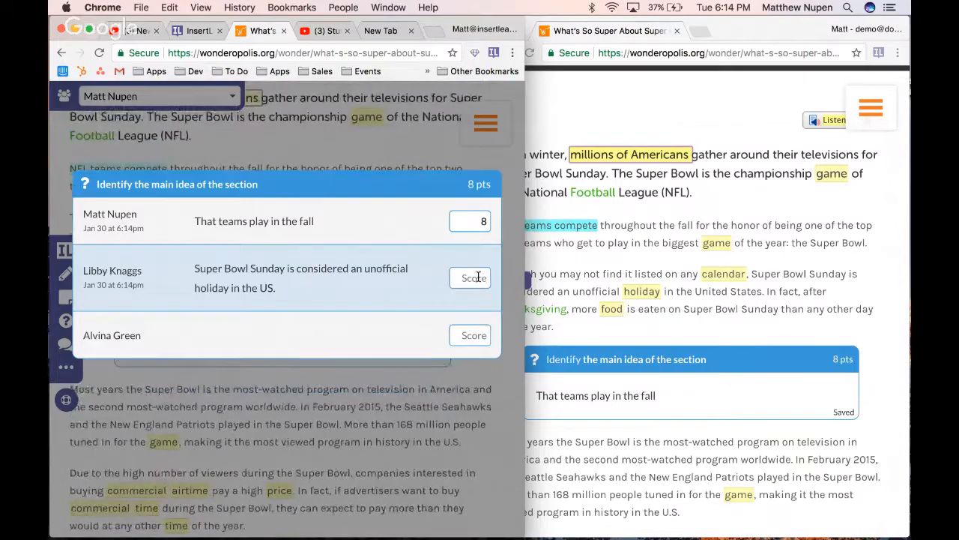
{"action": "left_click", "coordinate": [356, 402]}
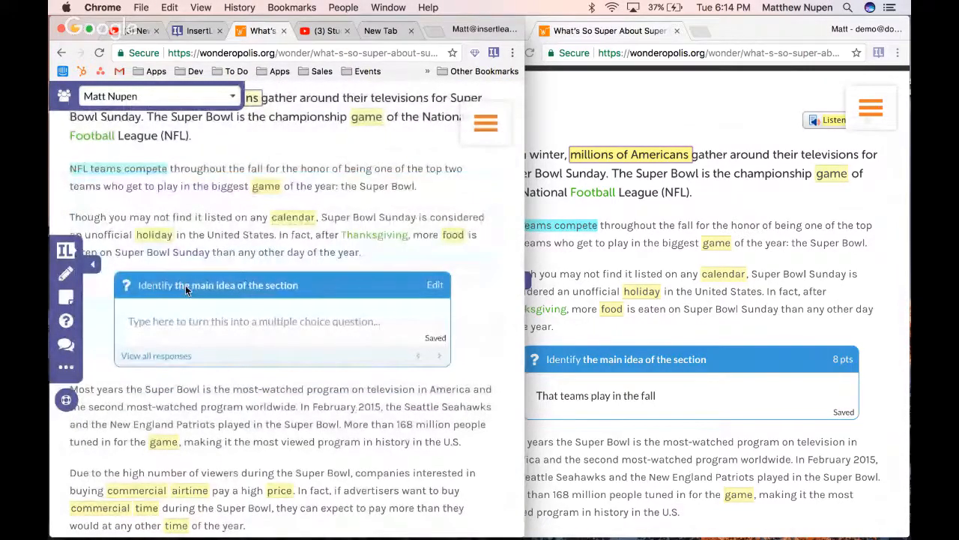
Insert another question in the teacher's lesson below the paragraph beginning "Due to the high number of viewers", and return to the student's window
{"action": "scroll", "coordinate": [186, 285], "scroll_direction": "down", "scroll_amount": 2}
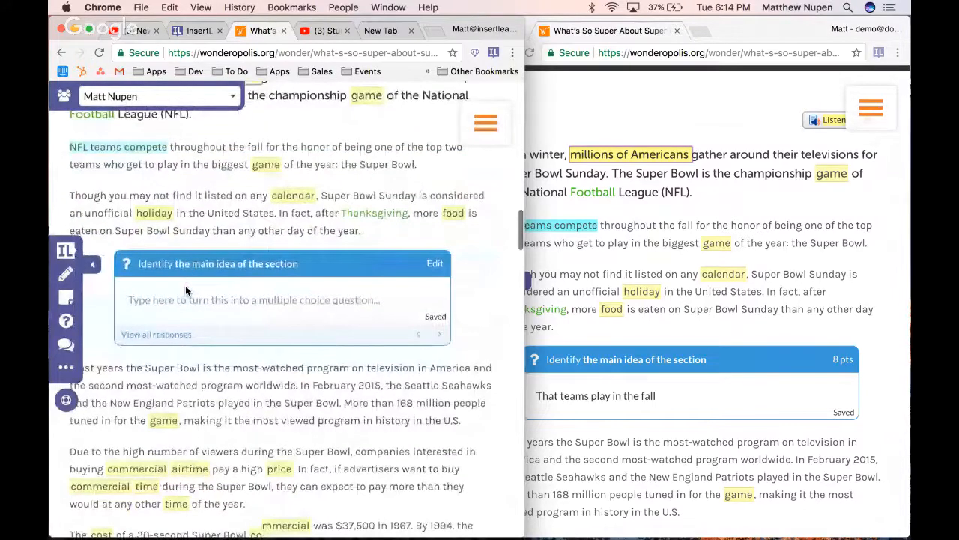
{"action": "scroll", "coordinate": [186, 291], "scroll_direction": "down", "scroll_amount": 5}
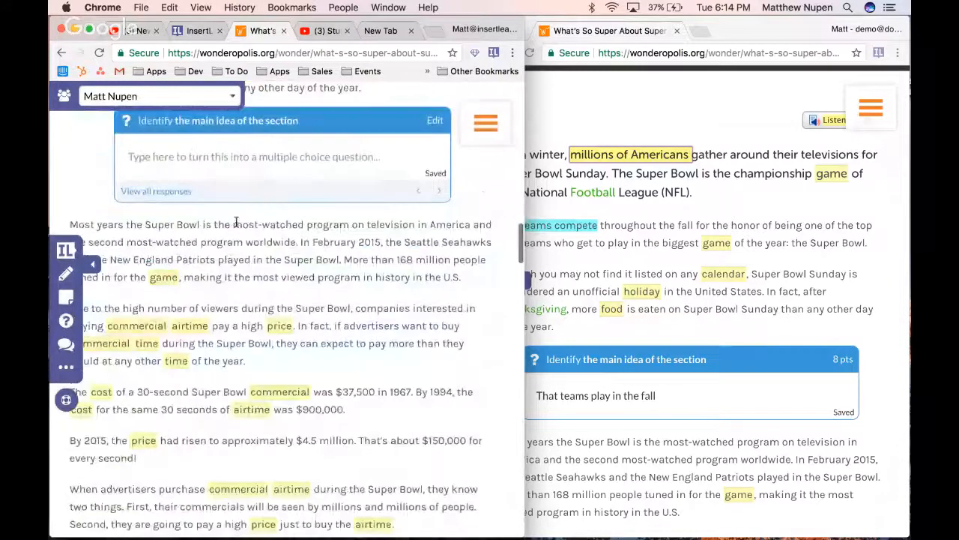
{"action": "left_click", "coordinate": [67, 322]}
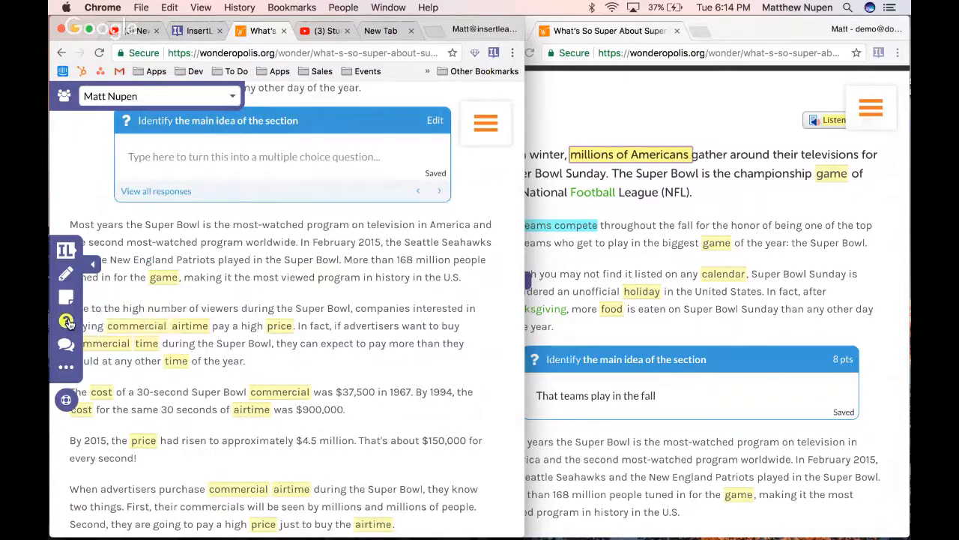
{"action": "left_click", "coordinate": [405, 357]}
{"action": "scroll", "coordinate": [373, 293], "scroll_direction": "down", "scroll_amount": 1}
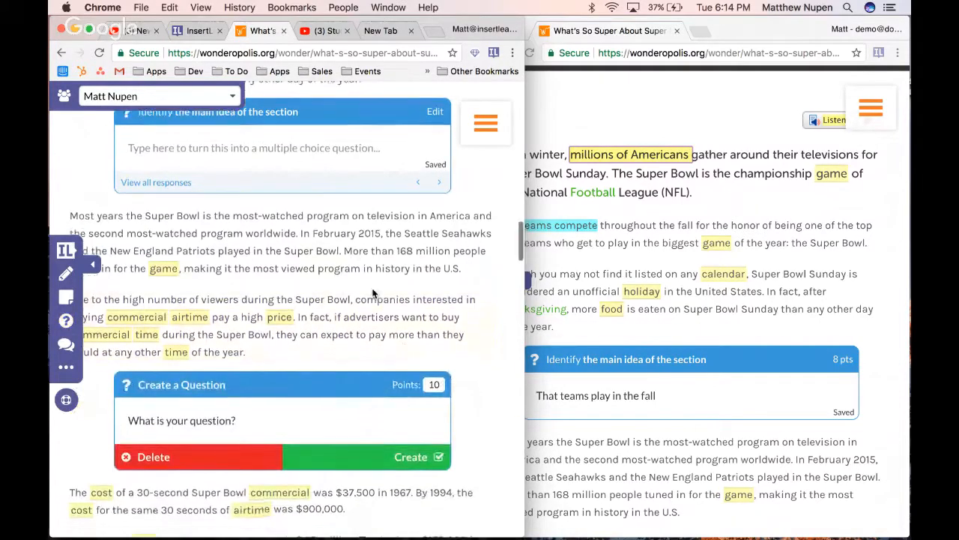
{"action": "scroll", "coordinate": [373, 293], "scroll_direction": "down", "scroll_amount": 1}
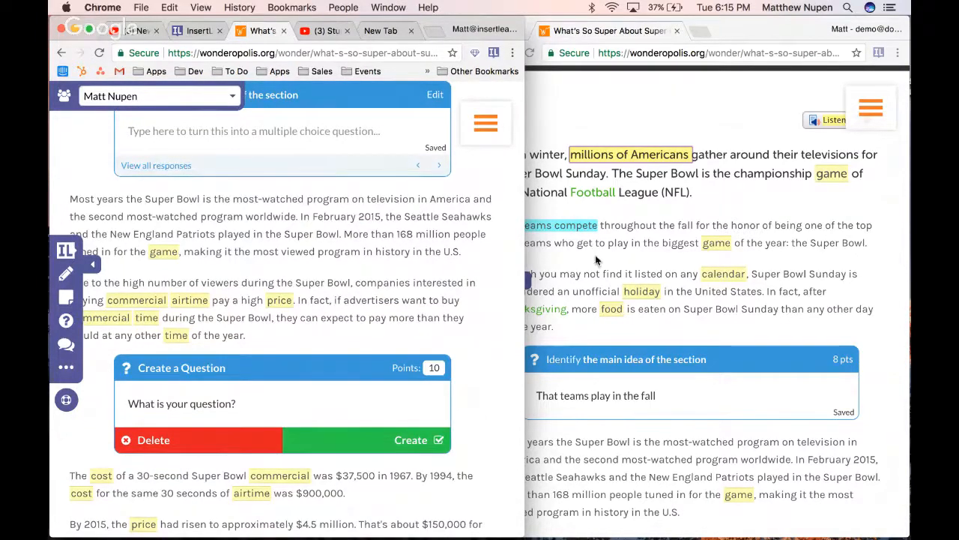
{"action": "left_click", "coordinate": [620, 251]}
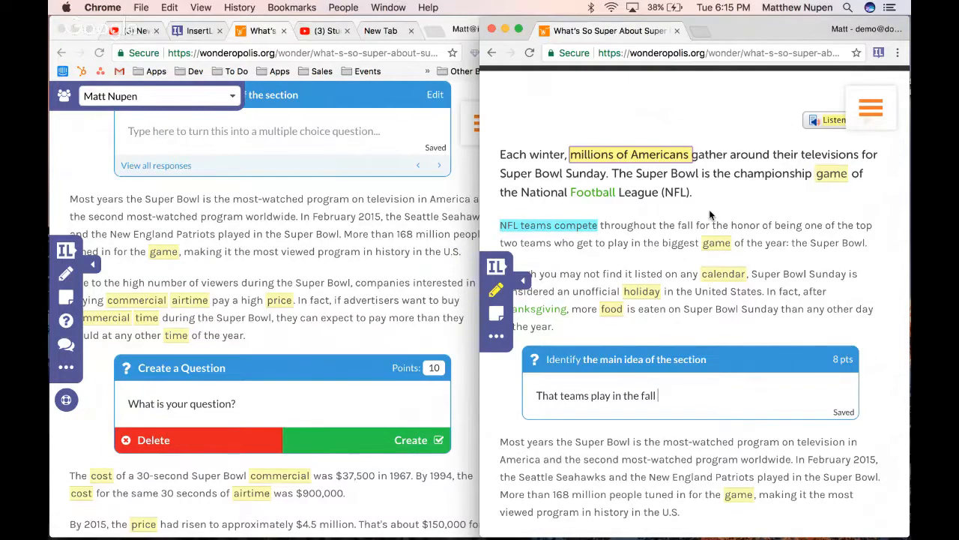
Look over the lesson in the student's window, from the highlighted introduction to the new question below the paragraph about commercial airtime
{"action": "scroll", "coordinate": [710, 210], "scroll_direction": "down", "scroll_amount": 6}
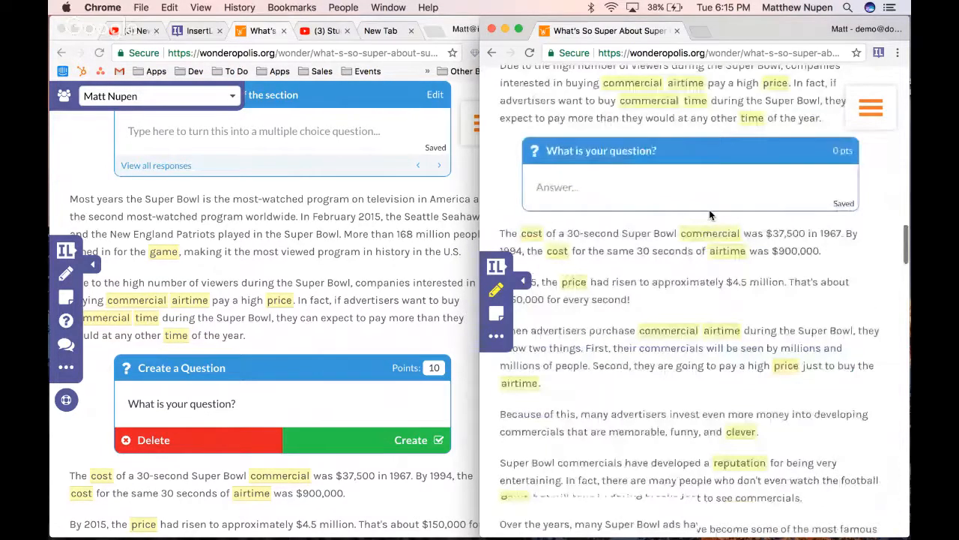
{"action": "scroll", "coordinate": [709, 211], "scroll_direction": "down", "scroll_amount": 12}
{"action": "scroll", "coordinate": [709, 211], "scroll_direction": "up", "scroll_amount": 17}
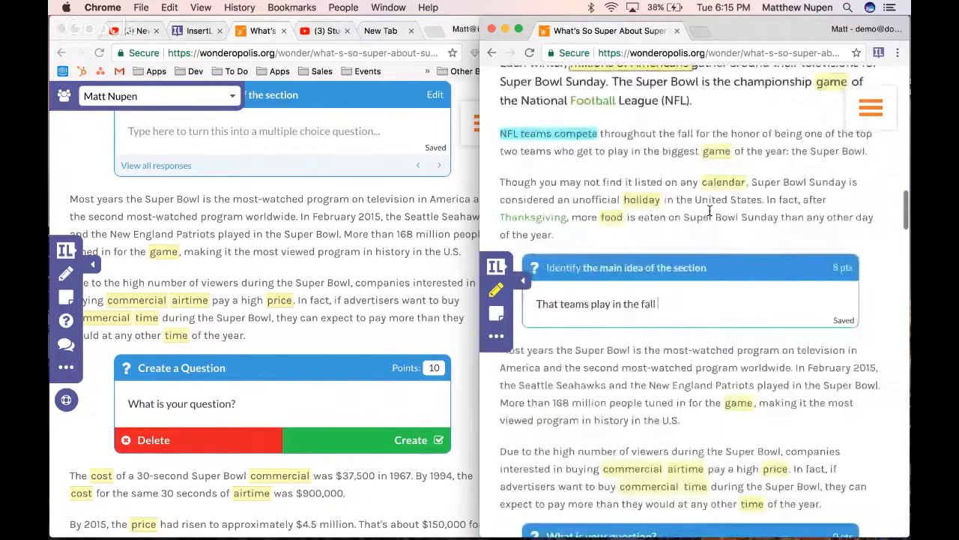
{"action": "scroll", "coordinate": [710, 210], "scroll_direction": "up", "scroll_amount": 2}
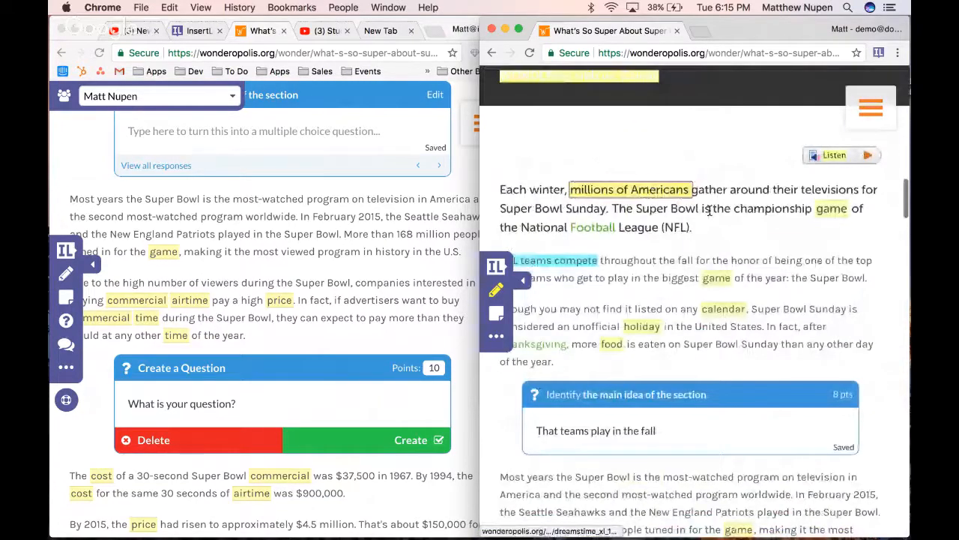
{"action": "scroll", "coordinate": [710, 211], "scroll_direction": "down", "scroll_amount": 1}
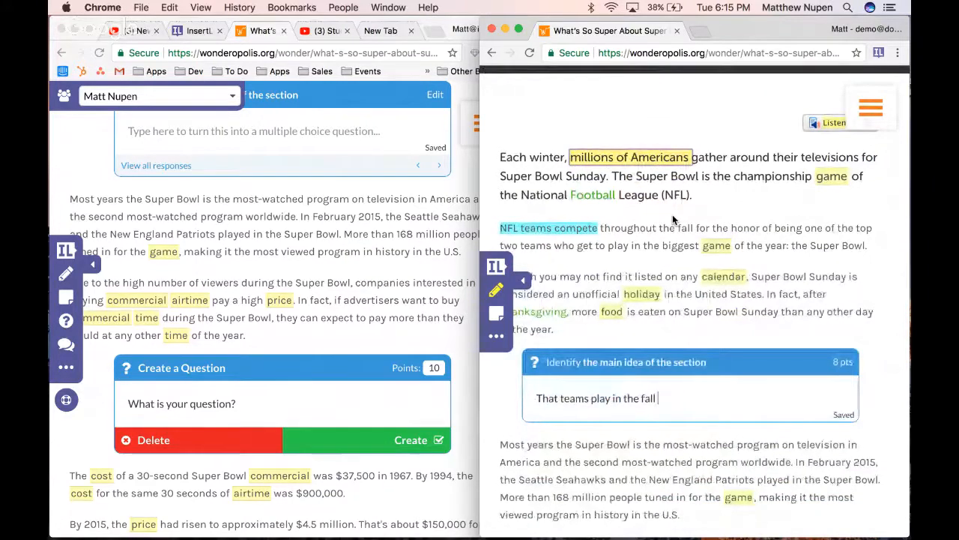
{"action": "scroll", "coordinate": [764, 197], "scroll_direction": "up", "scroll_amount": 1}
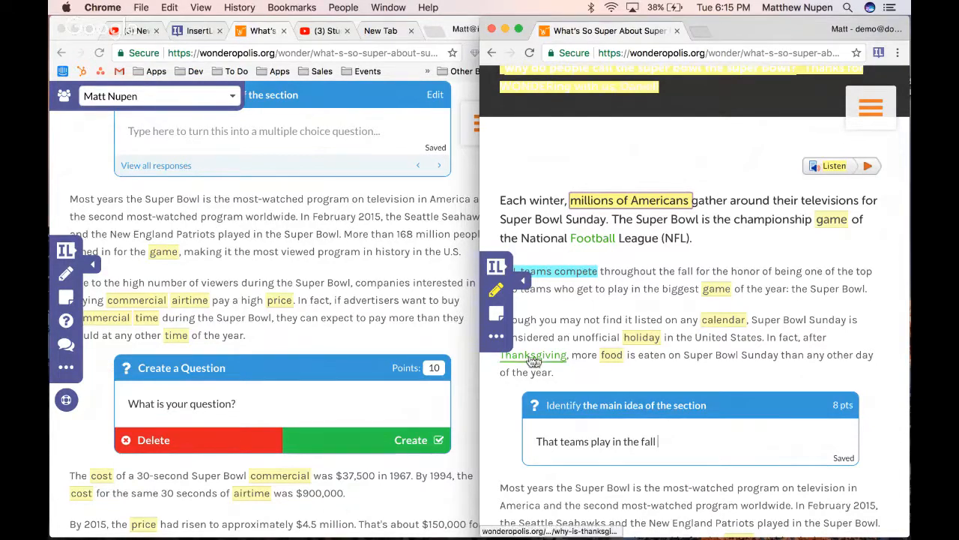
{"action": "scroll", "coordinate": [550, 367], "scroll_direction": "down", "scroll_amount": 1}
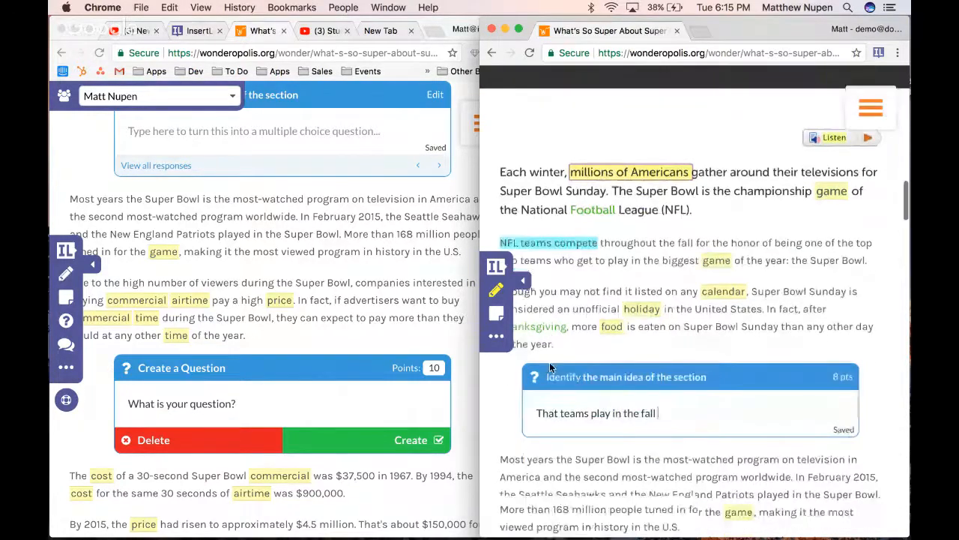
In the teacher's lesson, enter "What does NFL Stand for?" as the new question's text and create the question
{"action": "scroll", "coordinate": [550, 362], "scroll_direction": "down", "scroll_amount": 1}
{"action": "scroll", "coordinate": [372, 322], "scroll_direction": "down", "scroll_amount": 5}
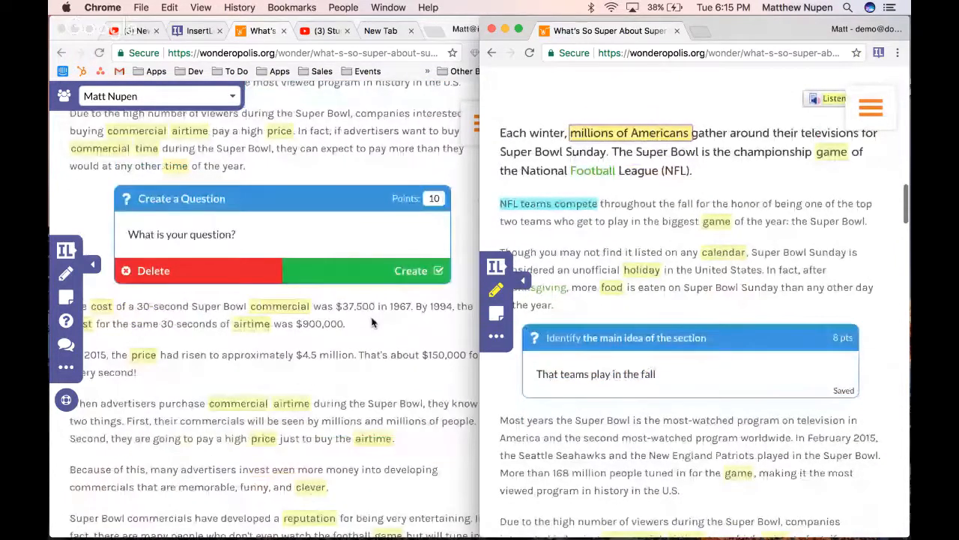
{"action": "scroll", "coordinate": [286, 278], "scroll_direction": "up", "scroll_amount": 1}
{"action": "left_click", "coordinate": [287, 278]}
{"action": "type", "text": "What does NFL St"}
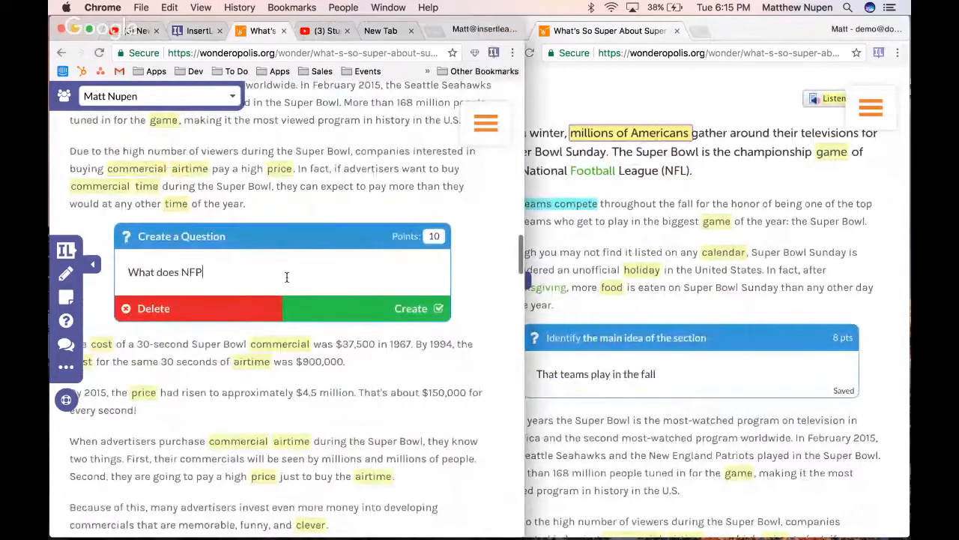
{"action": "type", "text": "and for?"}
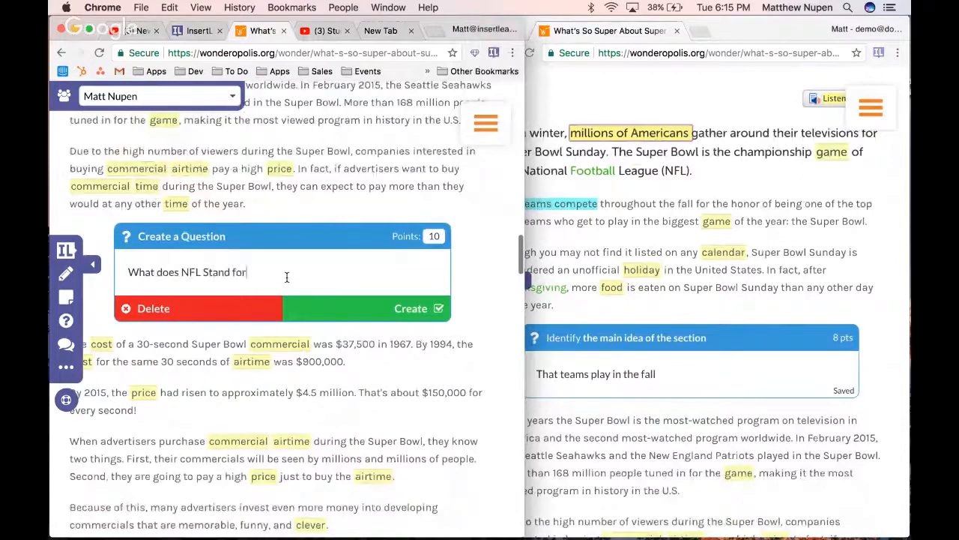
{"action": "left_click", "coordinate": [398, 315]}
Turn the NFL question into multiple choice by adding "Nerf Foundation League" as its first choice
{"action": "left_click", "coordinate": [278, 282]}
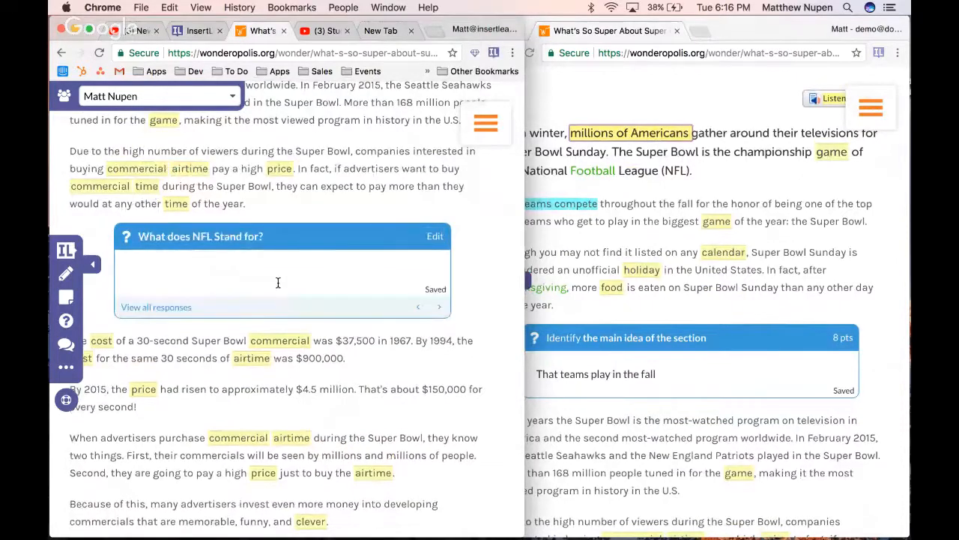
{"action": "type", "text": "National"}
{"action": "key", "text": "super+a"}
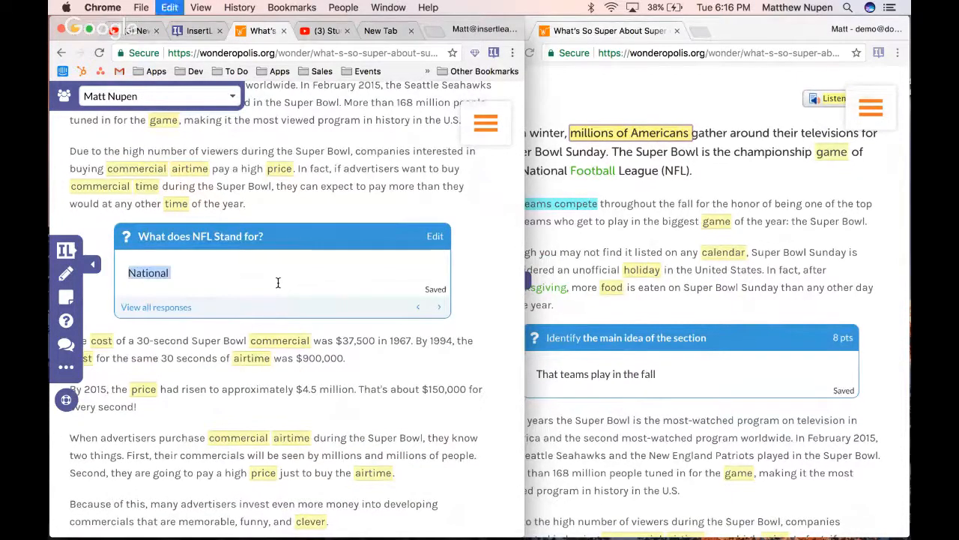
{"action": "type", "text": "Fe"}
{"action": "key", "text": "BackSpace"}
{"action": "key", "text": "BackSpace"}
{"action": "type", "text": "Ner"}
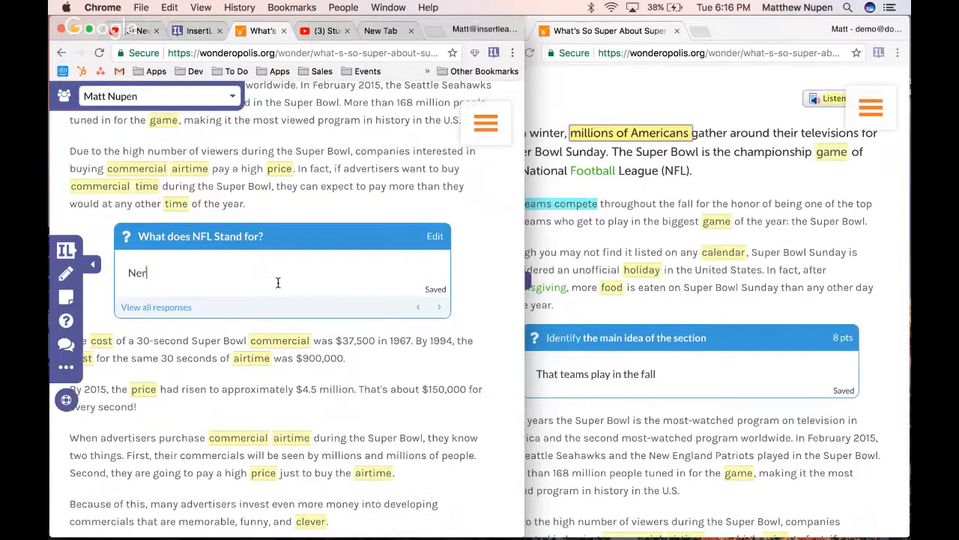
{"action": "type", "text": "f Foundation League"}
{"action": "key", "text": "Return"}
Add "National Football League" as the NFL question's second choice, correcting the spelling of "Football" and "League"
{"action": "type", "text": "Nat"}
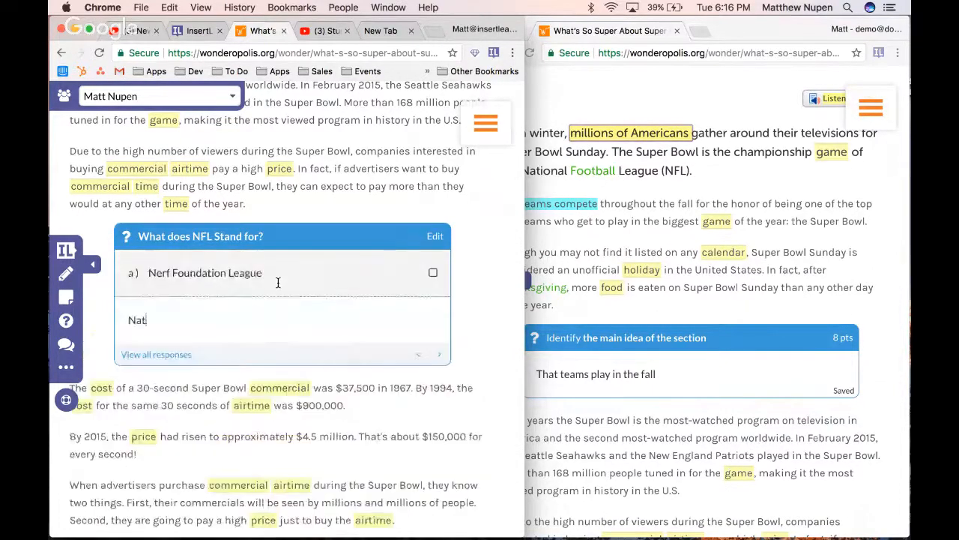
{"action": "type", "text": "ional Footbal L"}
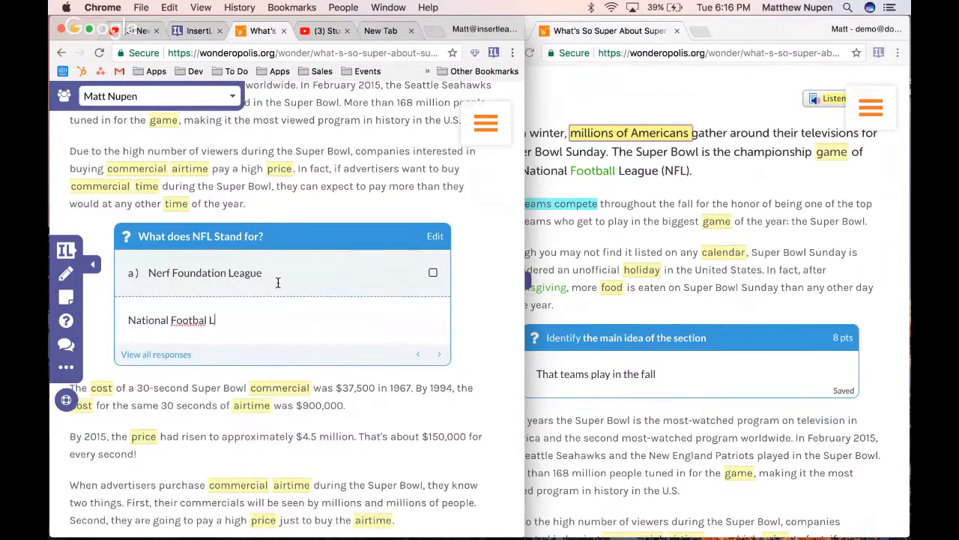
{"action": "type", "text": "eauge"}
{"action": "left_click", "coordinate": [202, 320]}
{"action": "type", "text": "l"}
{"action": "left_click", "coordinate": [252, 320]}
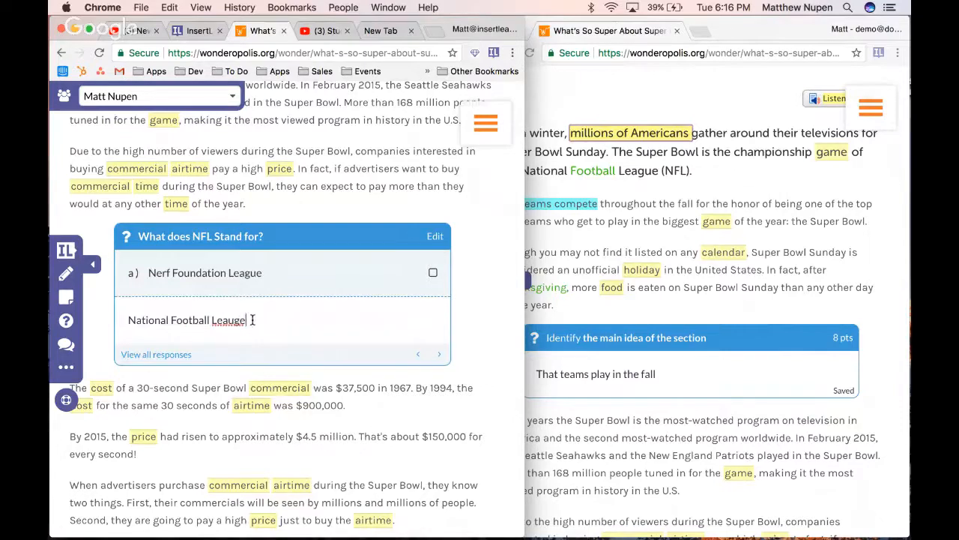
{"action": "right_click", "coordinate": [223, 320]}
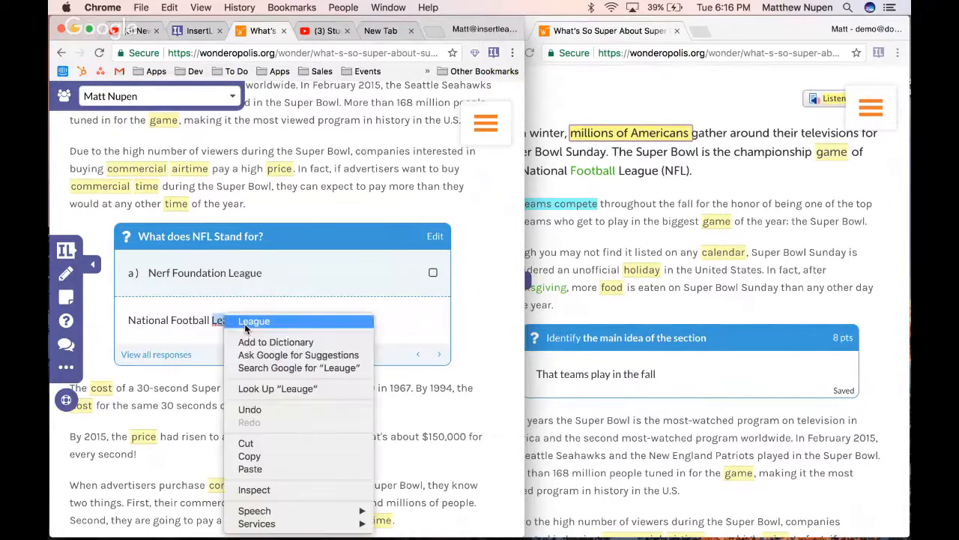
{"action": "left_click", "coordinate": [266, 324]}
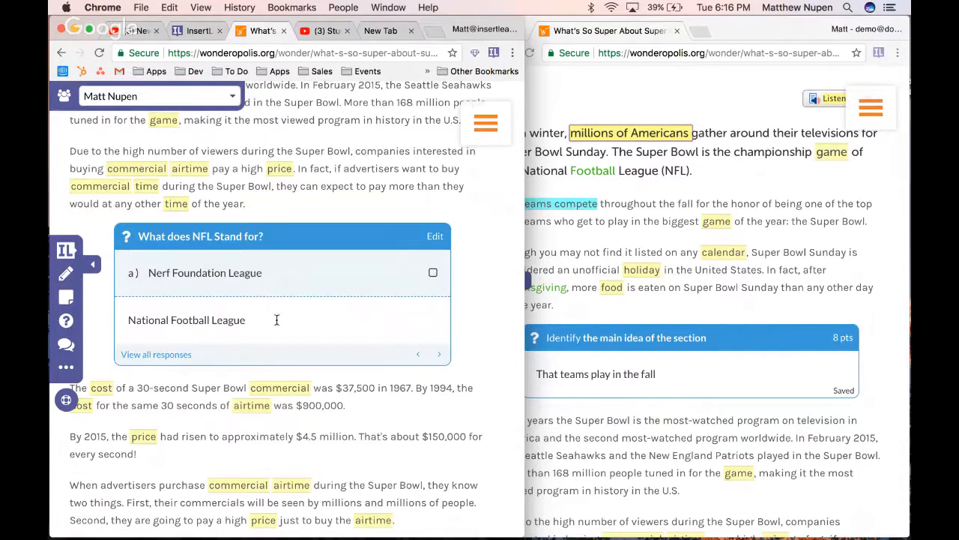
{"action": "key", "text": "Return"}
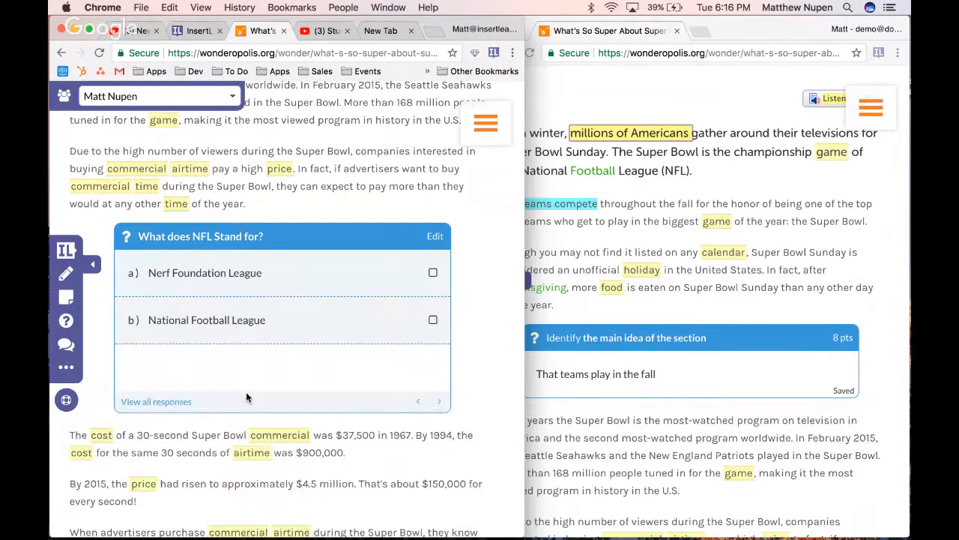
Add "soccer" as the third choice and mark "National Football League" as the correct answer
{"action": "type", "text": "soccer"}
{"action": "key", "text": "Return"}
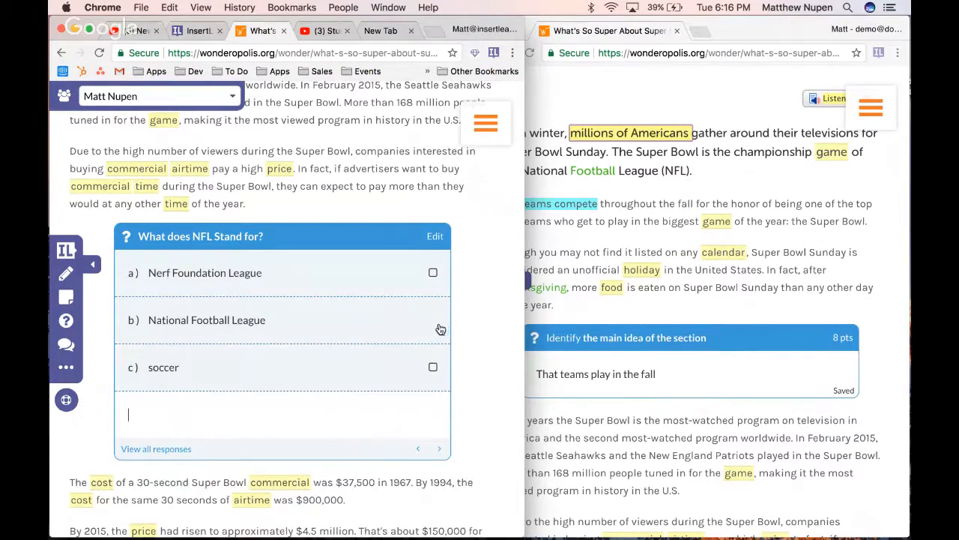
{"action": "left_click", "coordinate": [437, 325]}
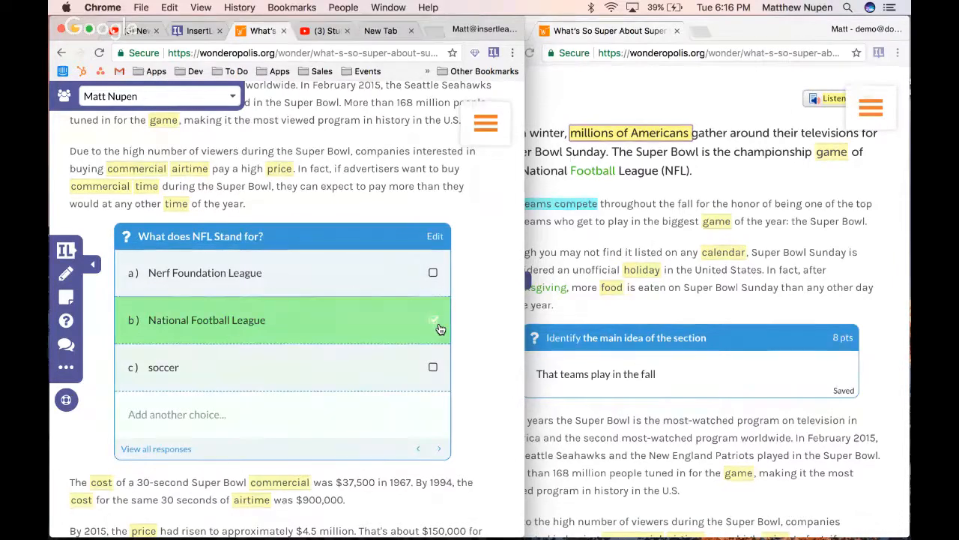
In the student's window, answer the NFL question with "soccer" first and "National Football League" on the second attempt
{"action": "left_click", "coordinate": [708, 296]}
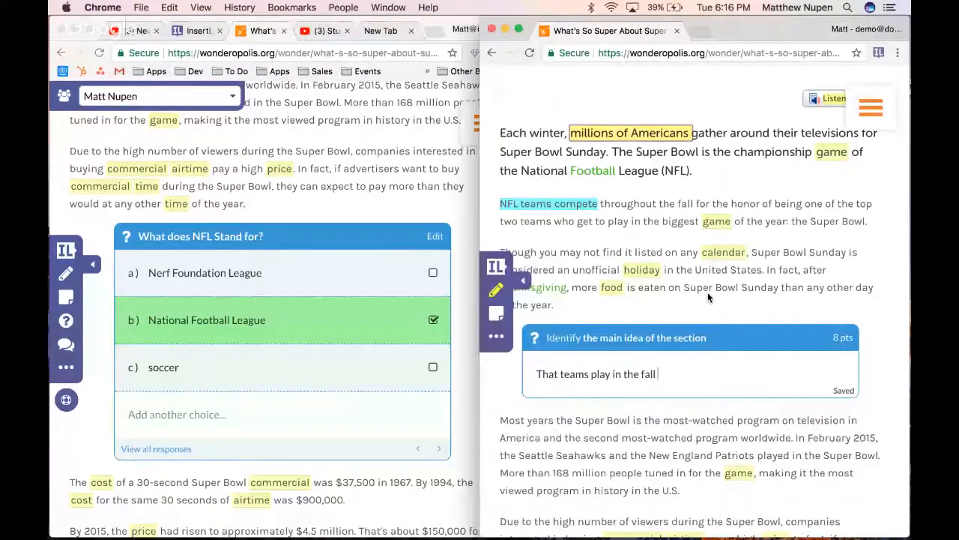
{"action": "scroll", "coordinate": [707, 293], "scroll_direction": "down", "scroll_amount": 3}
{"action": "scroll", "coordinate": [708, 291], "scroll_direction": "down", "scroll_amount": 4}
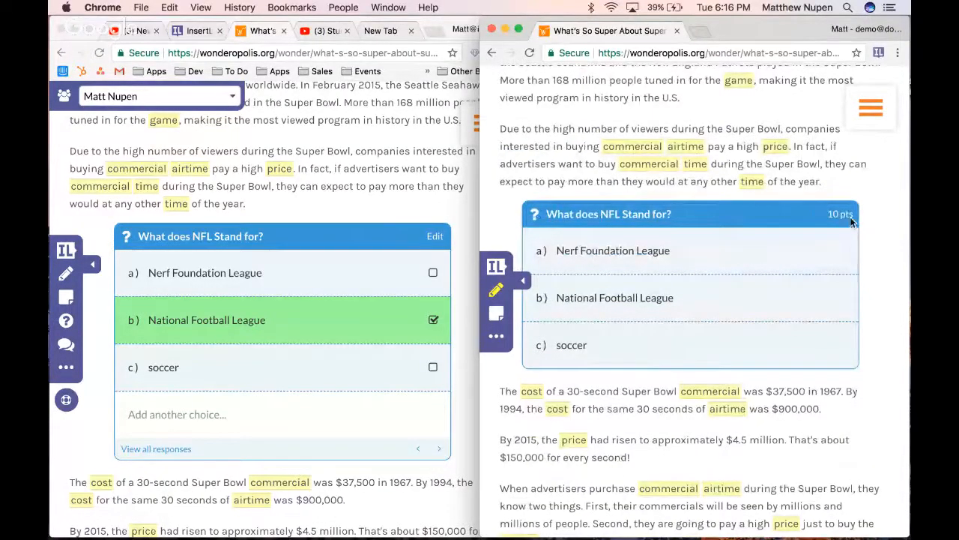
{"action": "left_click", "coordinate": [643, 353]}
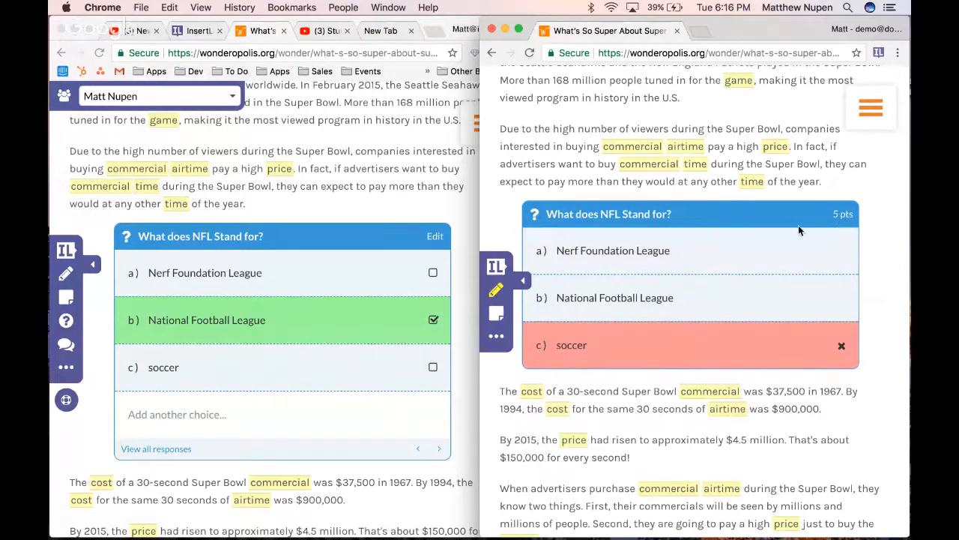
{"action": "left_click", "coordinate": [664, 299]}
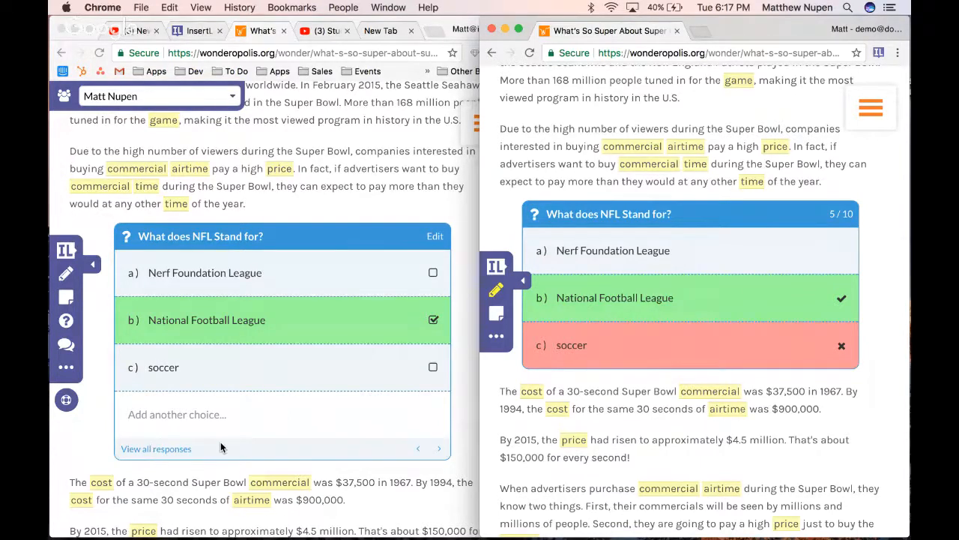
As the teacher, view all students' responses and scores for the NFL question and return to the lesson
{"action": "left_click", "coordinate": [160, 448]}
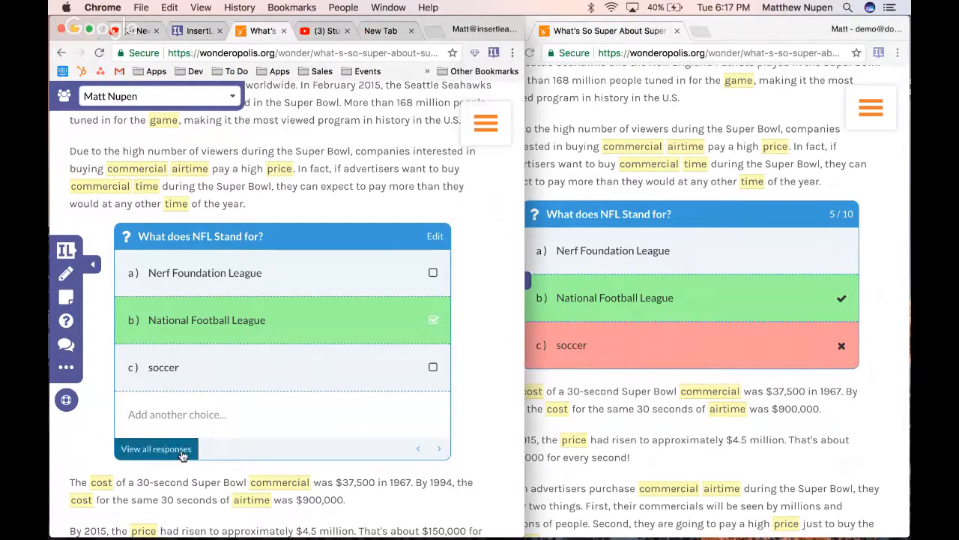
{"action": "left_click", "coordinate": [181, 450]}
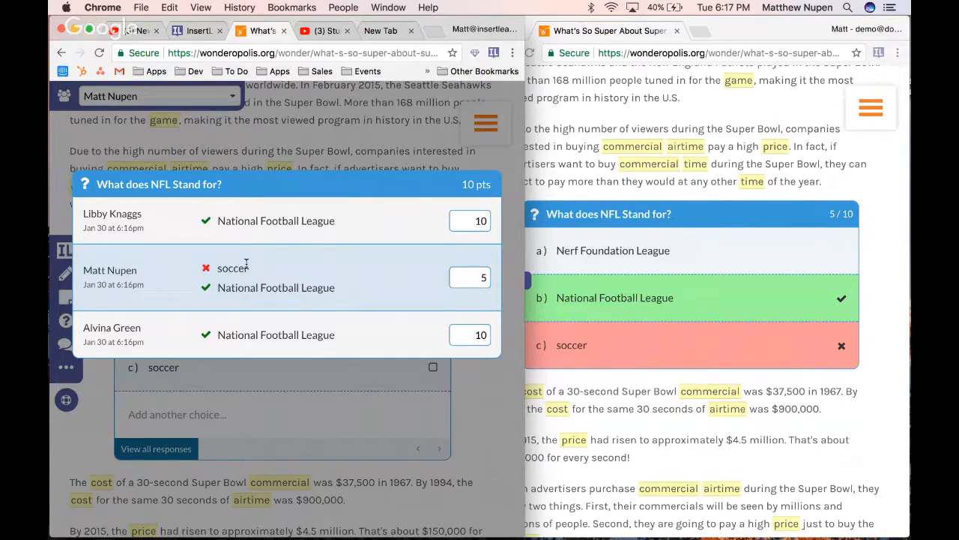
{"action": "left_click", "coordinate": [334, 152]}
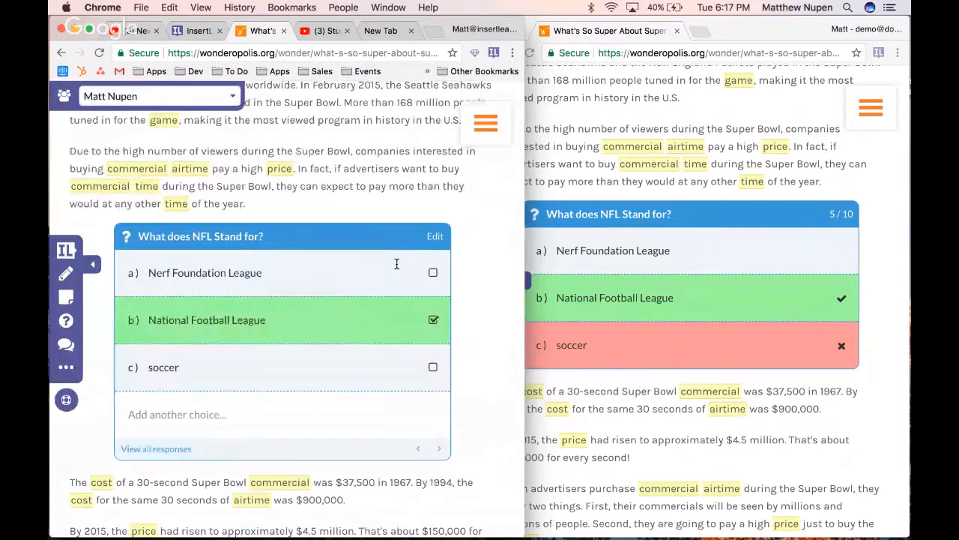
Insert a sticky note in the teacher's lesson below the paragraph beginning "Over the years, many Super Bowl ads"
{"action": "scroll", "coordinate": [397, 264], "scroll_direction": "down", "scroll_amount": 3}
{"action": "scroll", "coordinate": [398, 264], "scroll_direction": "down", "scroll_amount": 5}
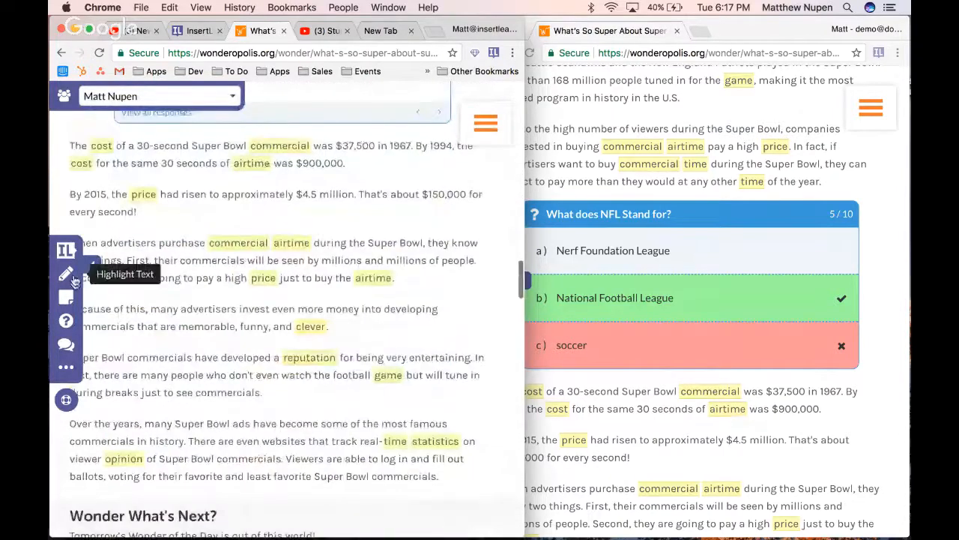
{"action": "left_click", "coordinate": [66, 297]}
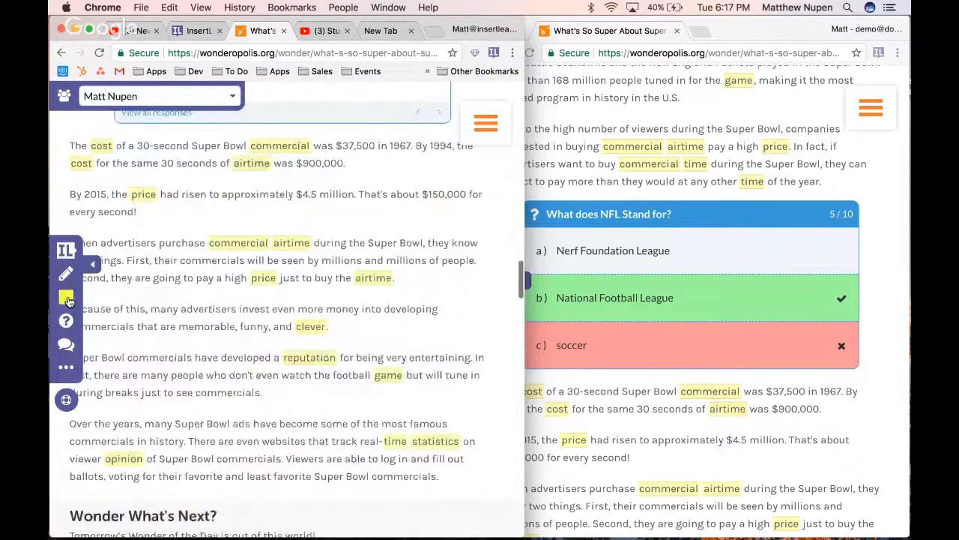
{"action": "scroll", "coordinate": [199, 368], "scroll_direction": "down", "scroll_amount": 3}
{"action": "left_click", "coordinate": [199, 353]}
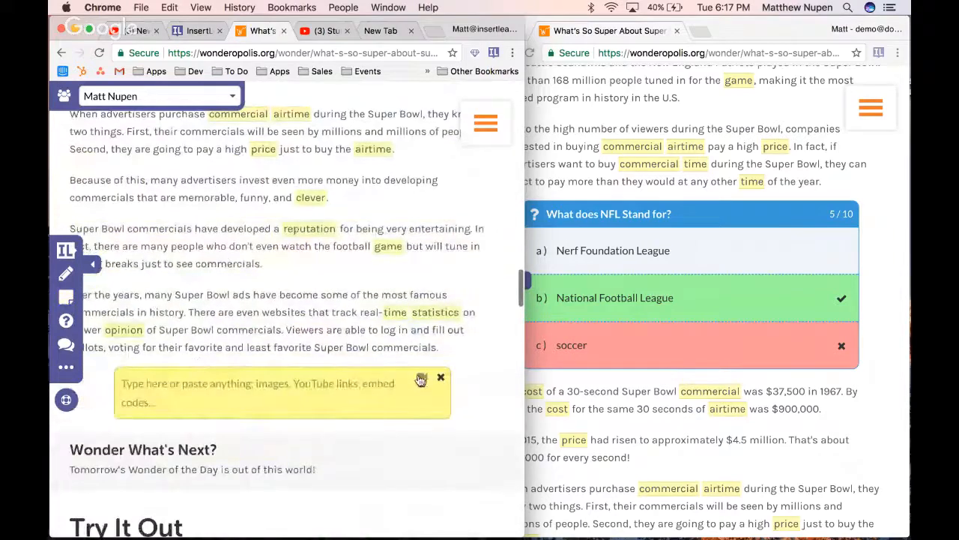
Record a short webcam video for the empty sticky note in the teacher's lesson and use the recording
{"action": "left_click", "coordinate": [421, 380]}
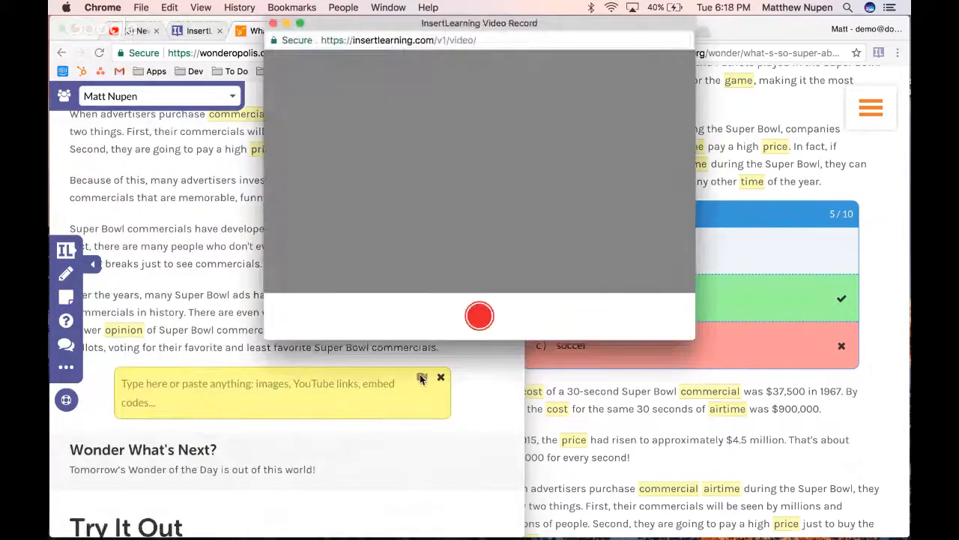
{"action": "left_click", "coordinate": [273, 24]}
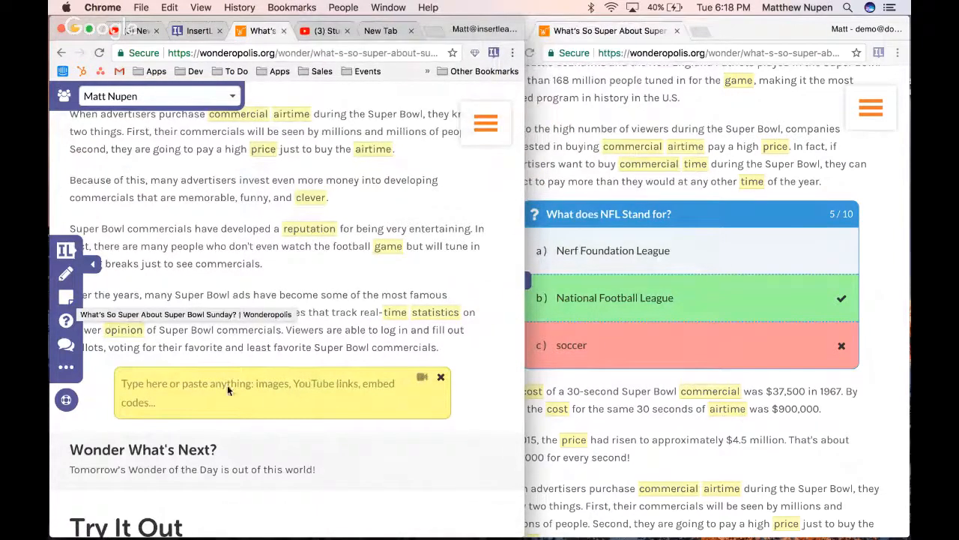
{"action": "left_click", "coordinate": [245, 400]}
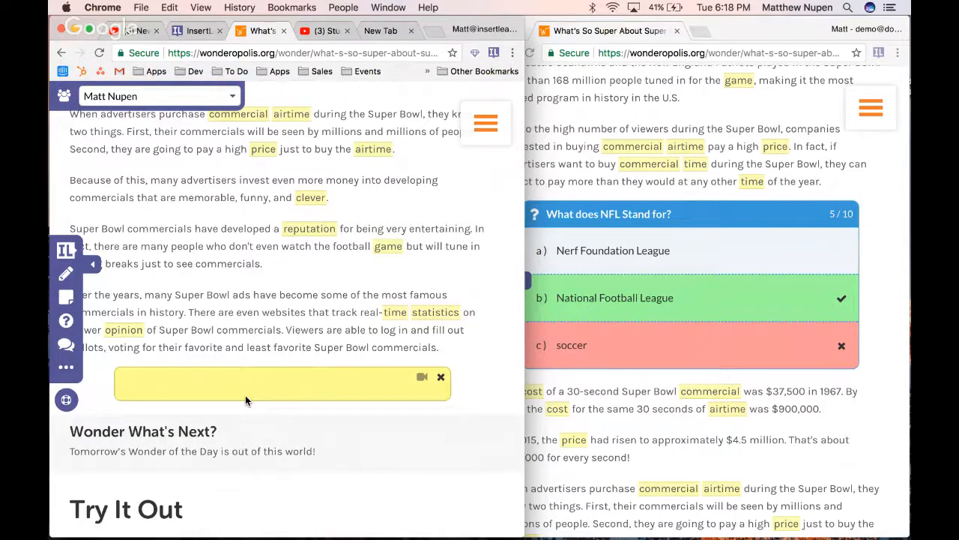
{"action": "left_click", "coordinate": [423, 380]}
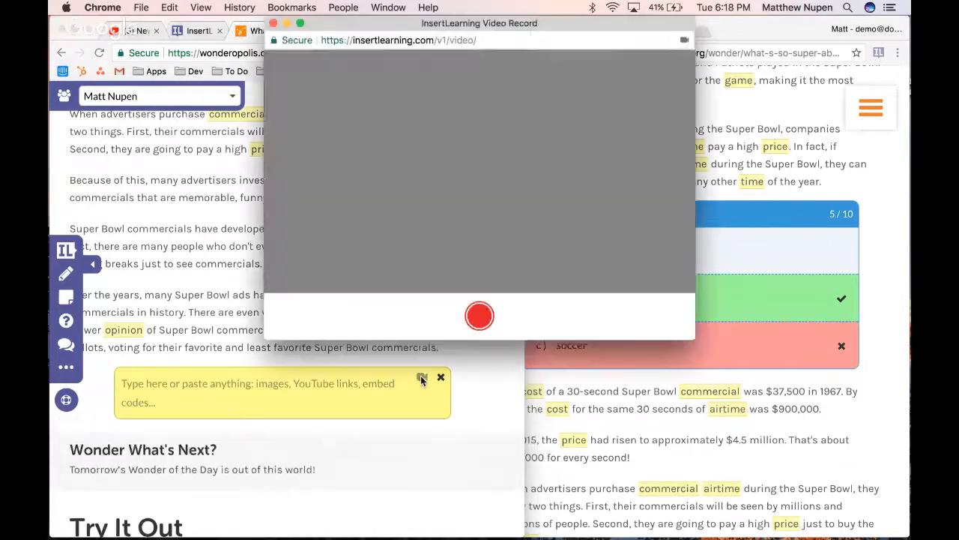
{"action": "left_click", "coordinate": [479, 324]}
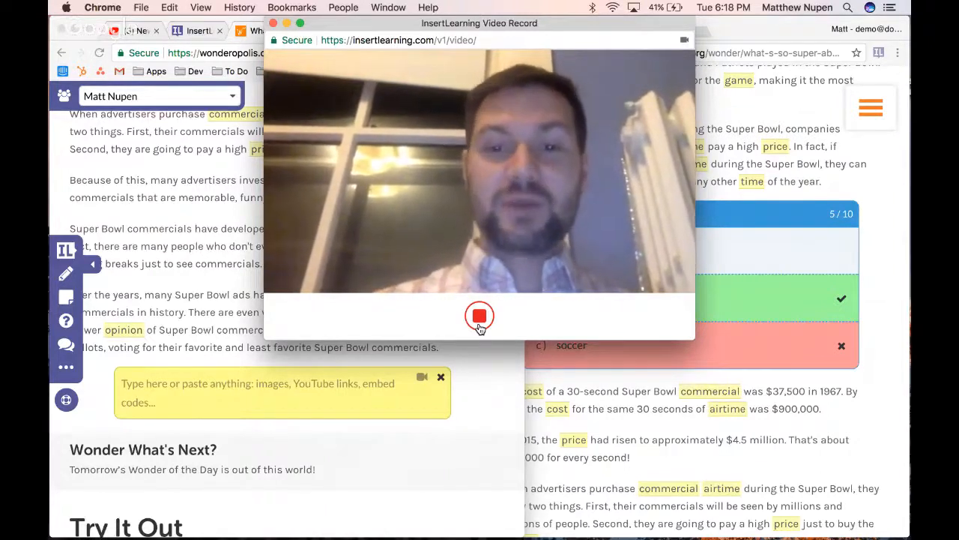
{"action": "left_click", "coordinate": [479, 317]}
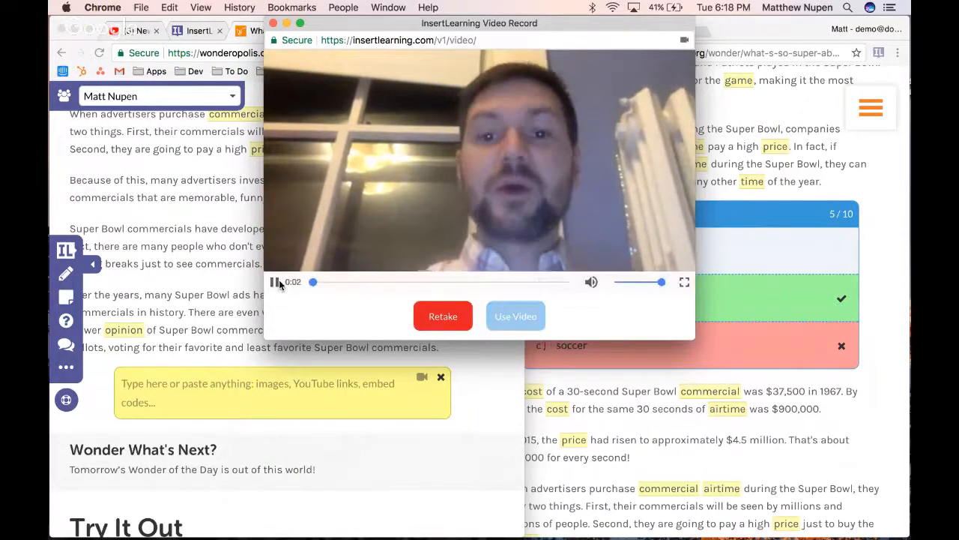
{"action": "left_click", "coordinate": [512, 320]}
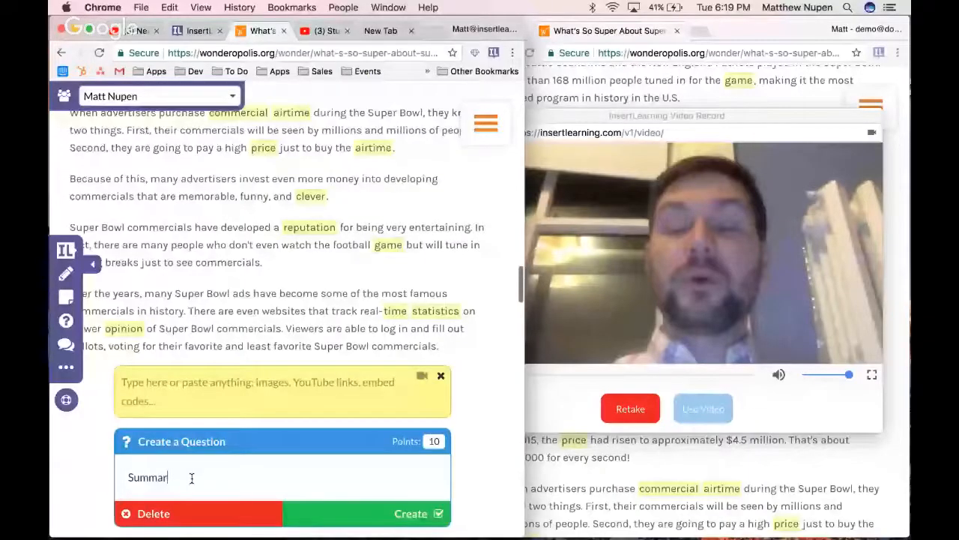
Create the question "Summarize the article in one paragraph" below the video sticky note
{"action": "type", "text": "ize the article in "}
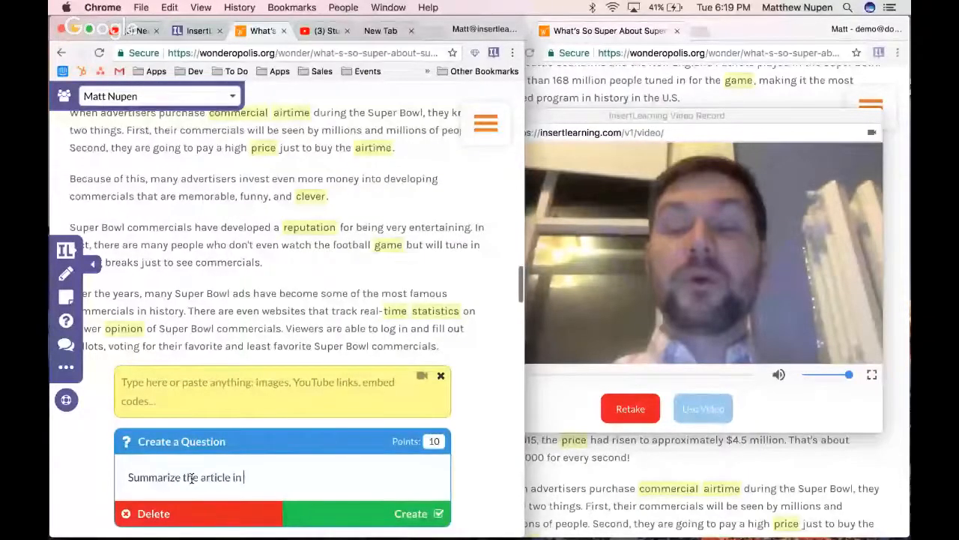
{"action": "type", "text": "one paragraph"}
{"action": "scroll", "coordinate": [278, 450], "scroll_direction": "down", "scroll_amount": 3}
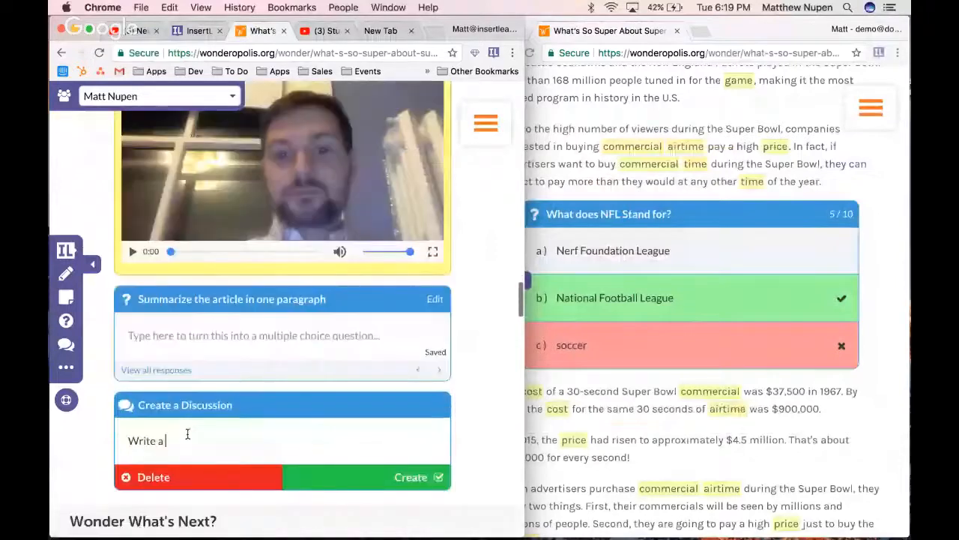
Create a discussion with the prompt "Create a # that represents this article" below the summary question
{"action": "key", "text": "BackSpace"}
{"action": "key", "text": "BackSpace"}
{"action": "key", "text": "BackSpace"}
{"action": "key", "text": "BackSpace"}
{"action": "key", "text": "BackSpace"}
{"action": "key", "text": "BackSpace"}
{"action": "key", "text": "BackSpace"}
{"action": "key", "text": "BackSpace"}
{"action": "type", "text": "Create"}
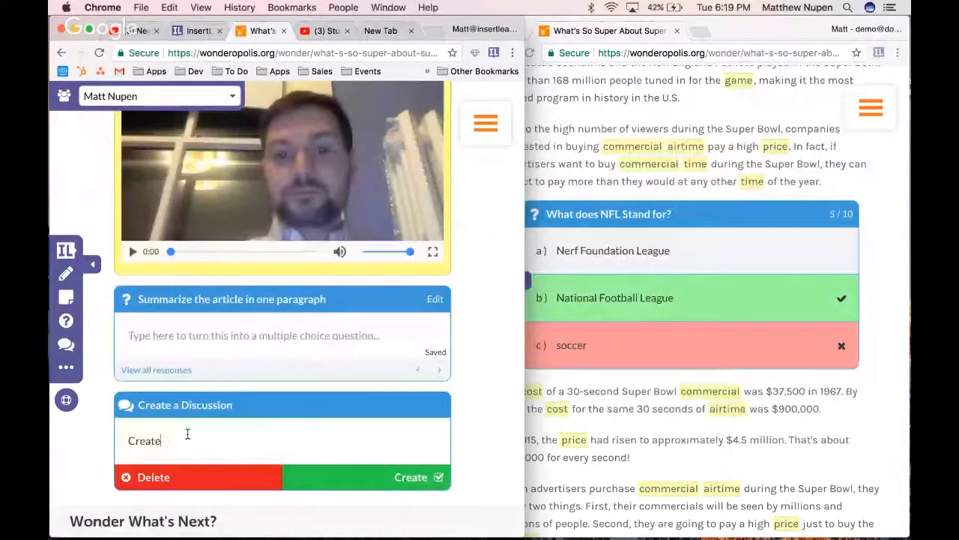
{"action": "type", "text": " a # that"}
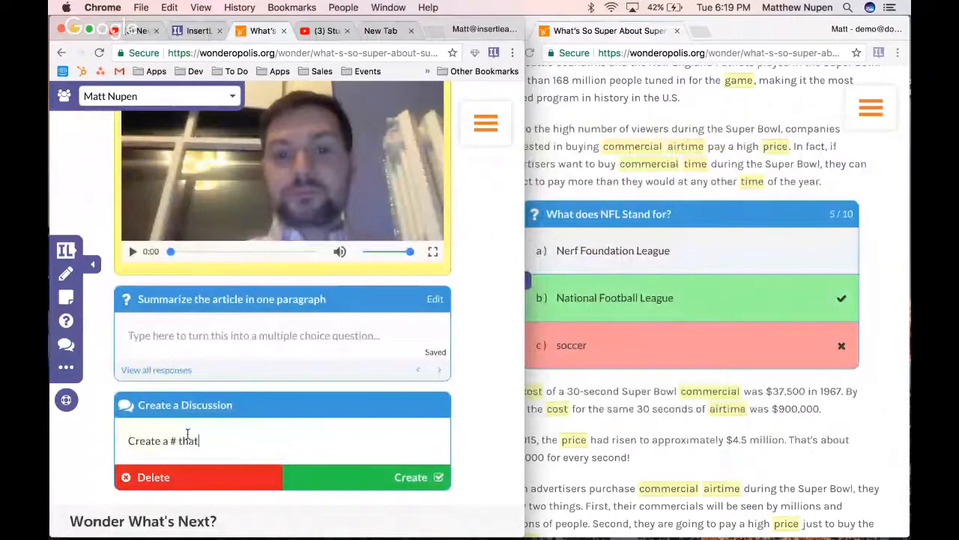
{"action": "type", "text": " represents this artic"}
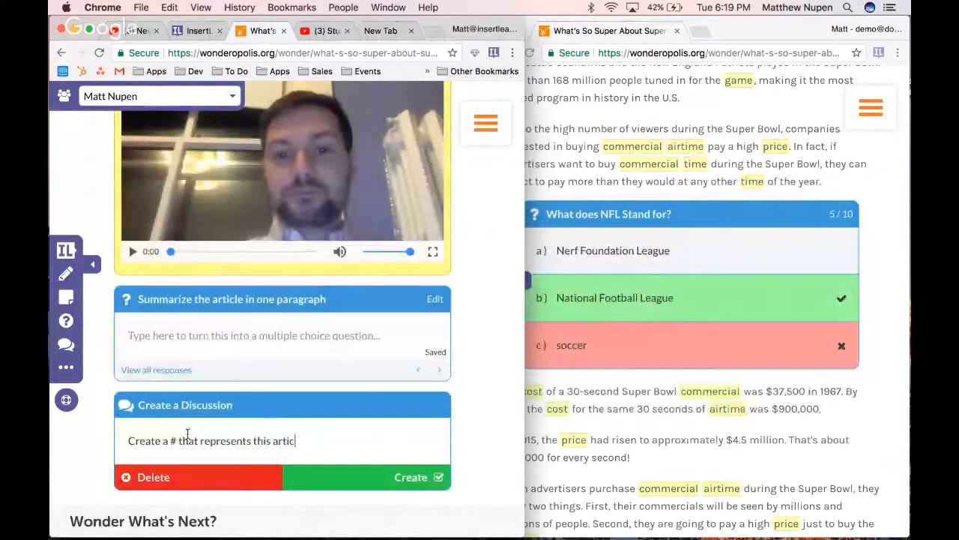
{"action": "type", "text": "le"}
{"action": "left_click", "coordinate": [410, 478]}
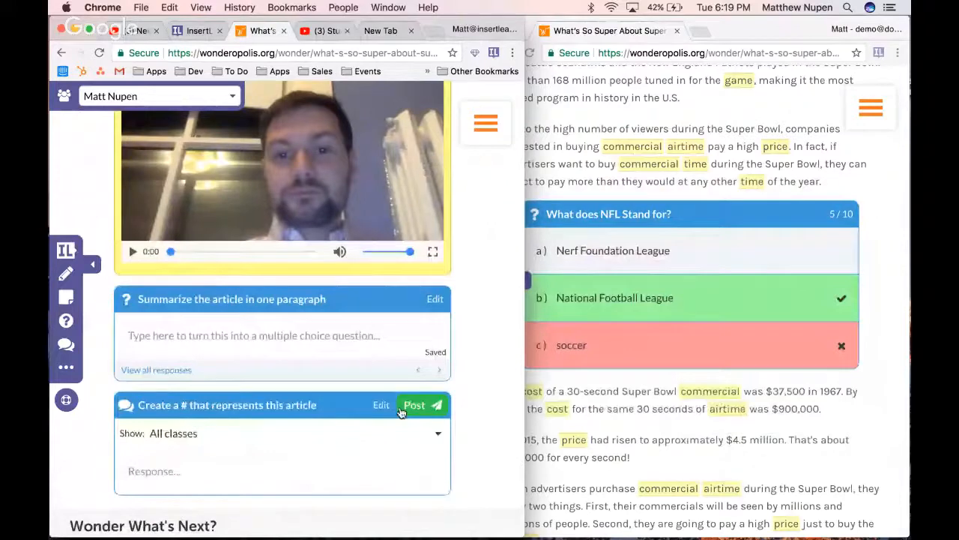
In the student's window, insert a sticky note below the paragraph beginning "Super Bowl commercials have developed a reputation"
{"action": "left_click", "coordinate": [663, 393]}
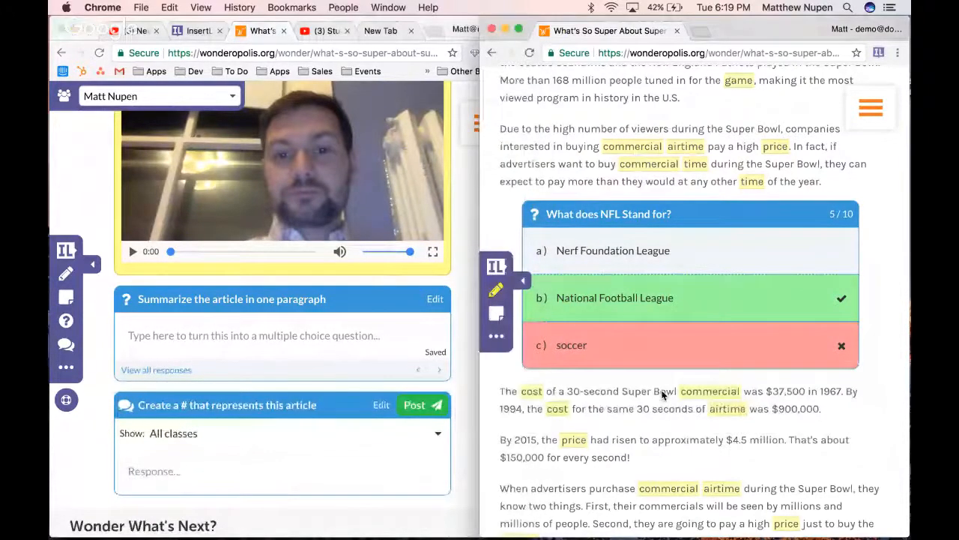
{"action": "scroll", "coordinate": [663, 394], "scroll_direction": "down", "scroll_amount": 8}
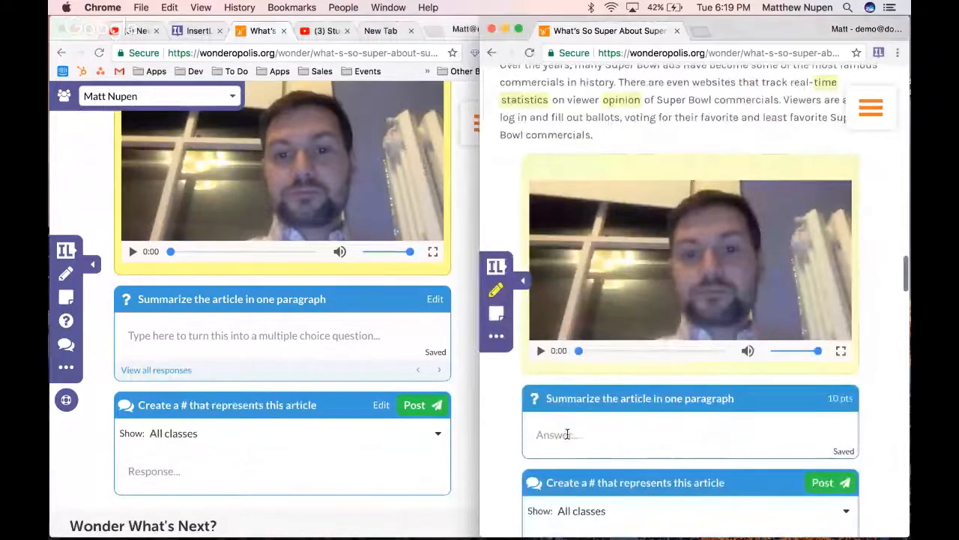
{"action": "scroll", "coordinate": [599, 472], "scroll_direction": "up", "scroll_amount": 1}
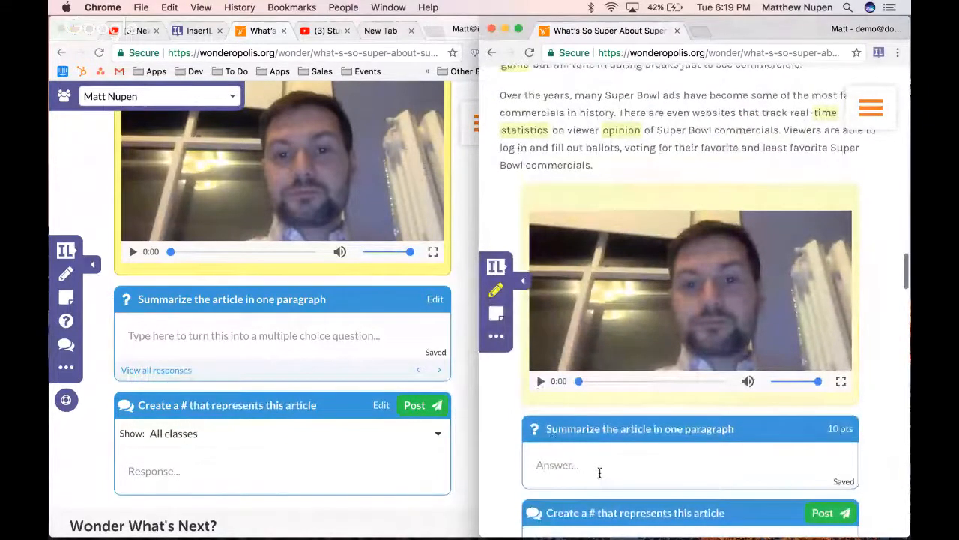
{"action": "scroll", "coordinate": [558, 324], "scroll_direction": "up", "scroll_amount": 5}
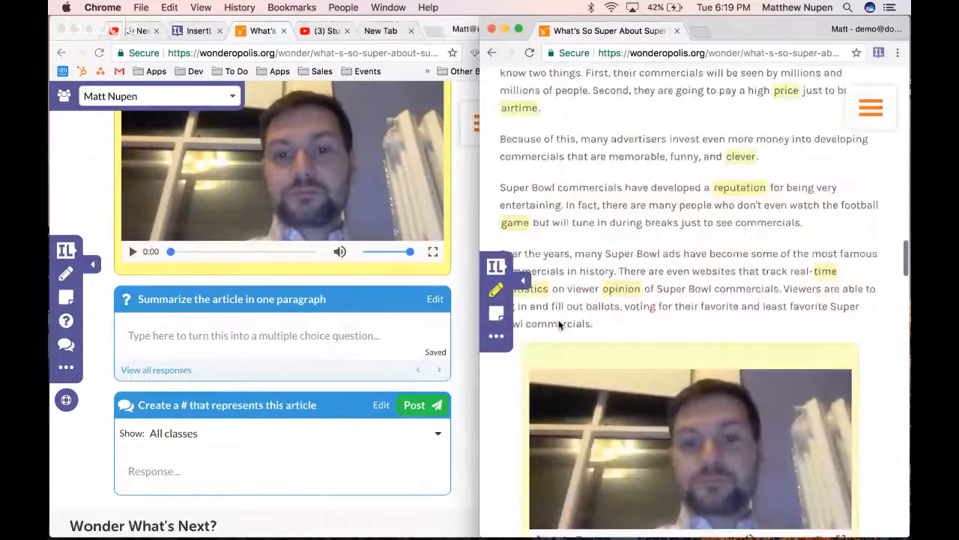
{"action": "scroll", "coordinate": [591, 292], "scroll_direction": "up", "scroll_amount": 2}
{"action": "left_click", "coordinate": [592, 291]}
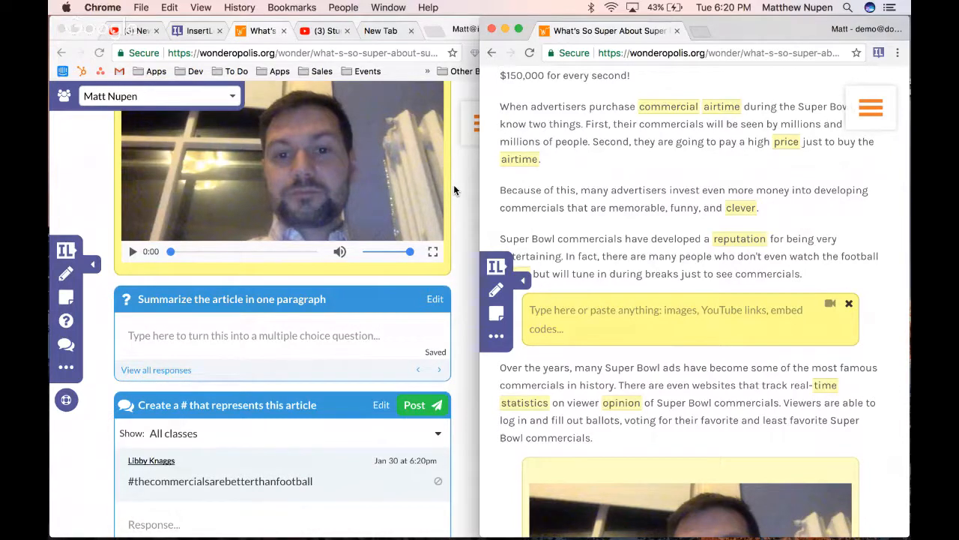
Assign the teacher's lesson to the Tech Summit and test class classes as well, and close the assignment dialog
{"action": "left_click", "coordinate": [64, 253]}
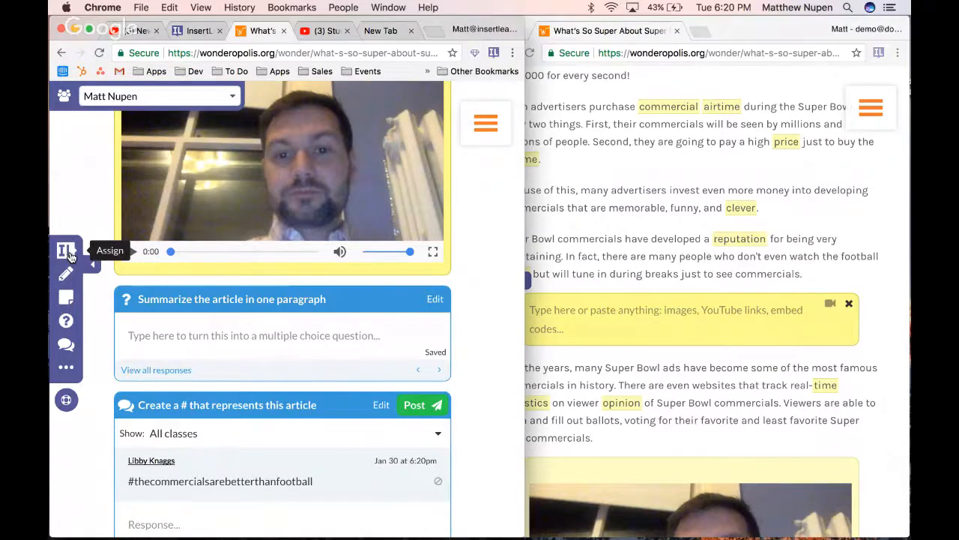
{"action": "left_click", "coordinate": [68, 255]}
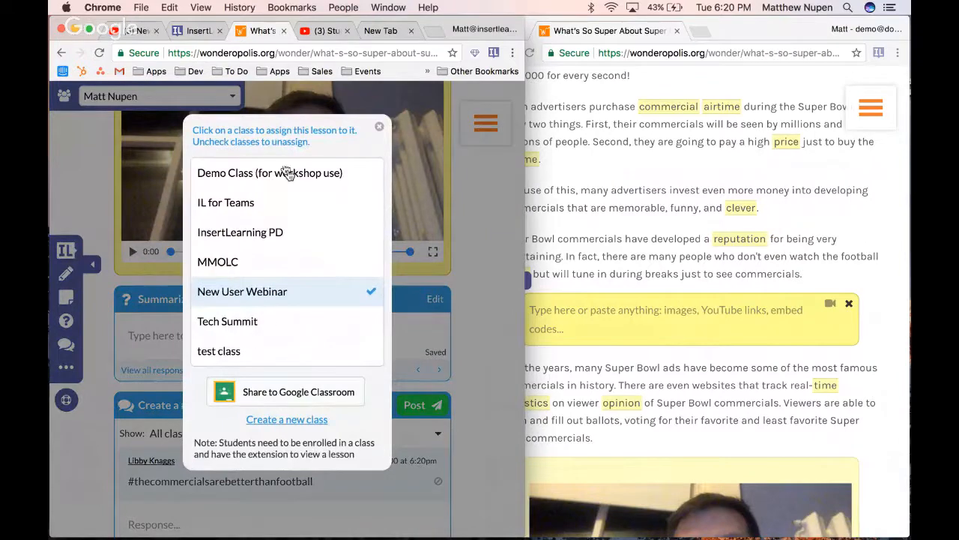
{"action": "left_click", "coordinate": [289, 327]}
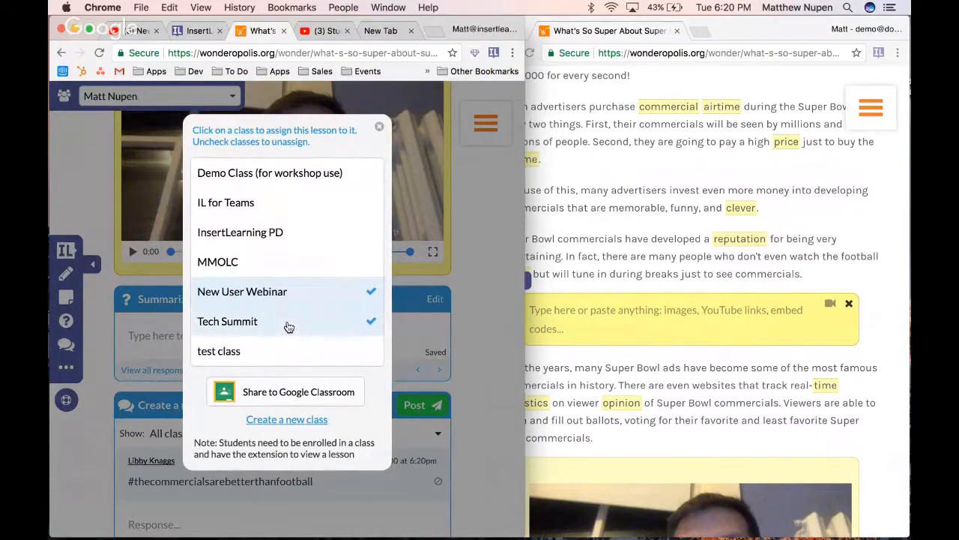
{"action": "left_click", "coordinate": [280, 354]}
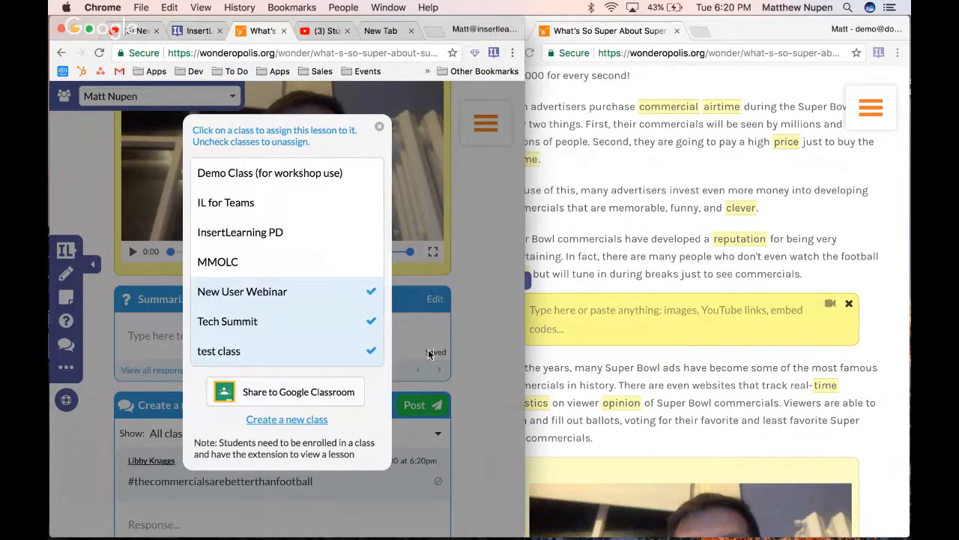
{"action": "left_click", "coordinate": [480, 356]}
Widen the teacher's browser window and open insertlearning.com in a new tab
{"action": "left_click", "coordinate": [408, 52]}
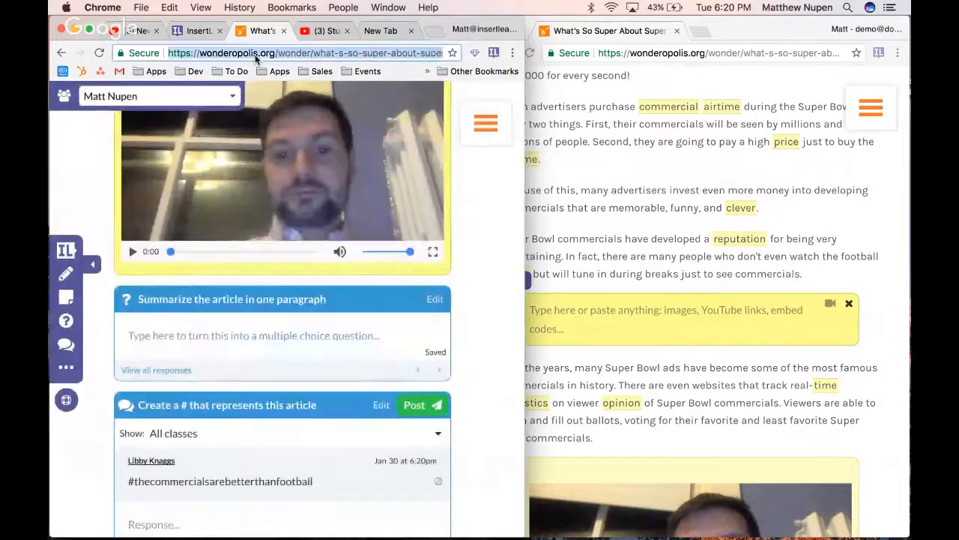
{"action": "left_click", "coordinate": [524, 142]}
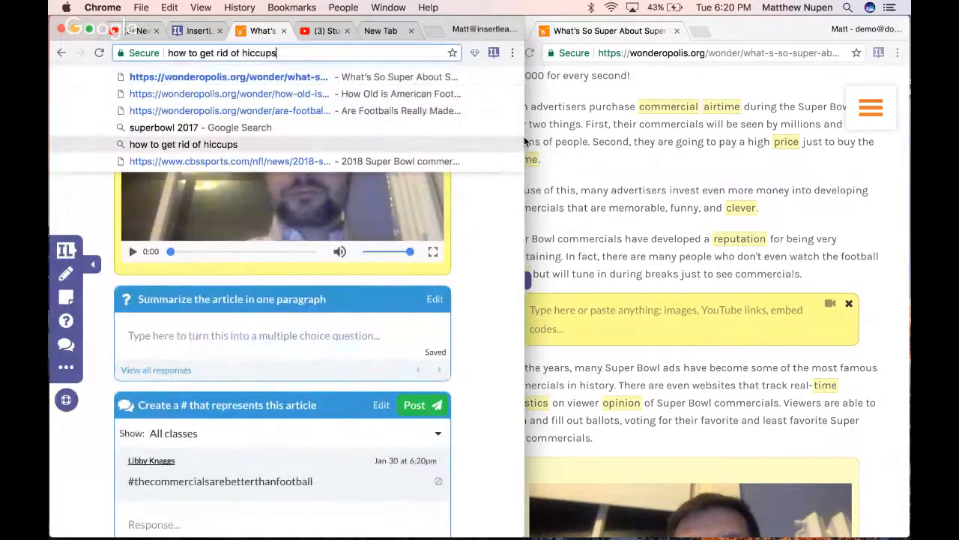
{"action": "left_click_drag", "start_coordinate": [524, 185], "coordinate": [868, 171]}
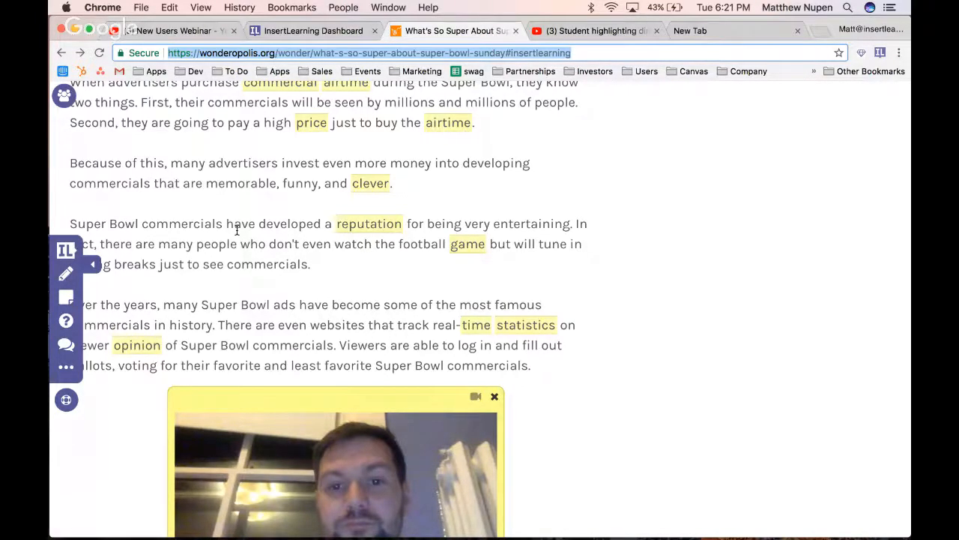
{"action": "key", "text": "super+t"}
{"action": "type", "text": "insertlearning.com"}
{"action": "key", "text": "Return"}
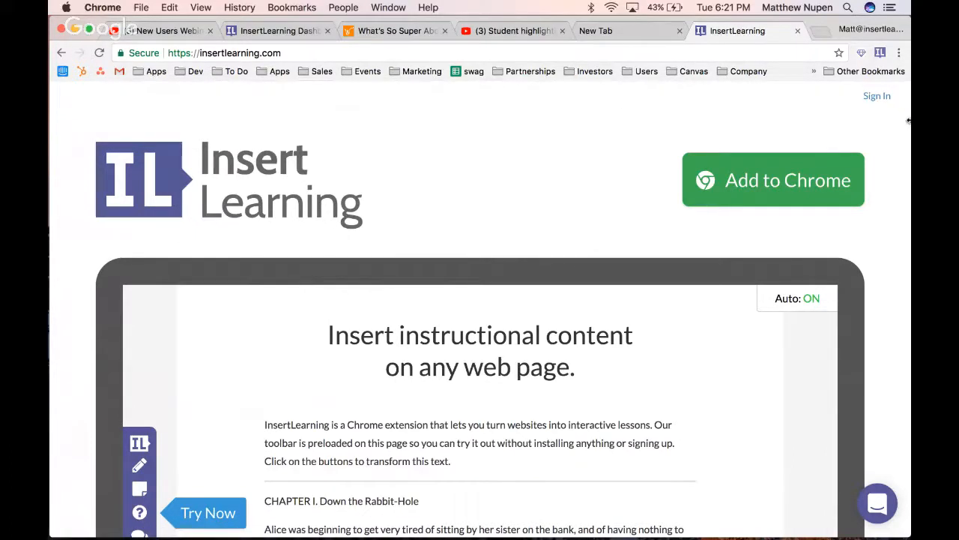
Narrow the teacher's window, open the student's InsertLearning dashboard and mark the "What's So Super About Super Bowl Sunday?" lesson as done
{"action": "left_click_drag", "start_coordinate": [800, 119], "coordinate": [593, 135]}
{"action": "left_click", "coordinate": [700, 32]}
{"action": "left_click", "coordinate": [878, 52]}
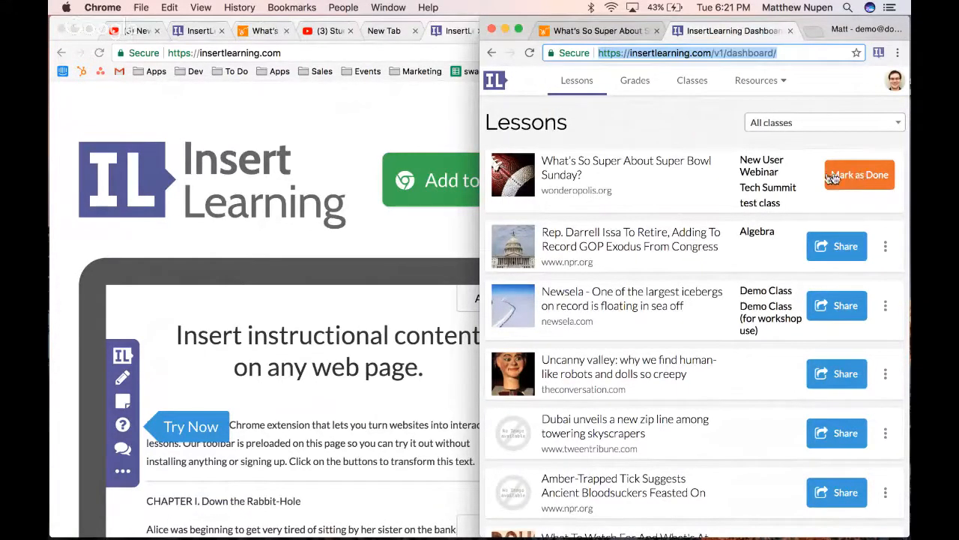
{"action": "left_click", "coordinate": [882, 190]}
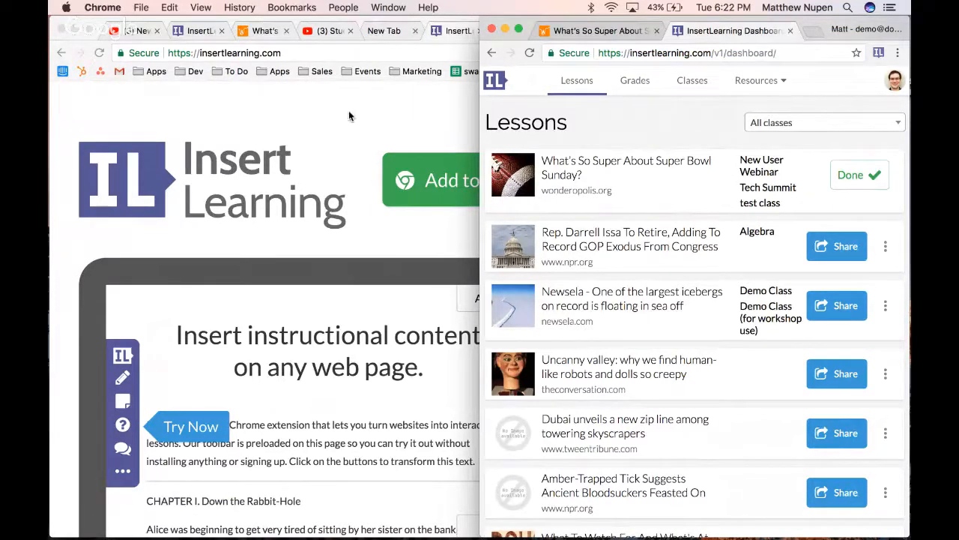
View the student's grades for "What's So Super About Super Bowl Sunday?" in the New User Webinar class
{"action": "left_click", "coordinate": [649, 84]}
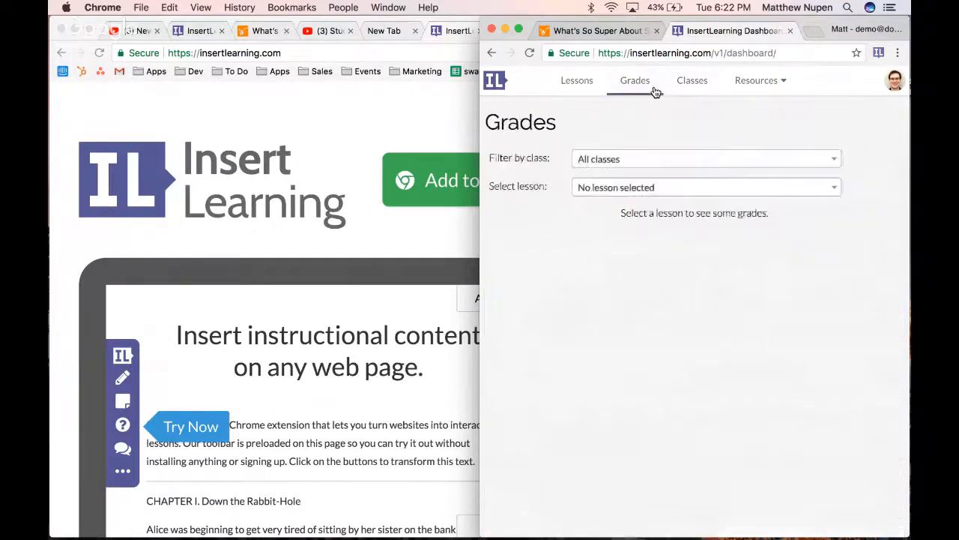
{"action": "left_click", "coordinate": [644, 159]}
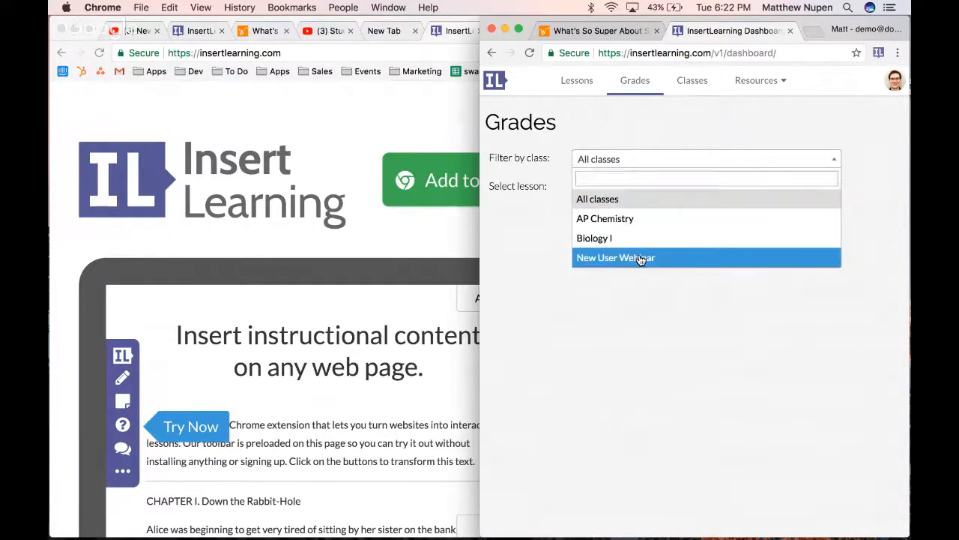
{"action": "left_click", "coordinate": [642, 257]}
{"action": "left_click", "coordinate": [656, 188]}
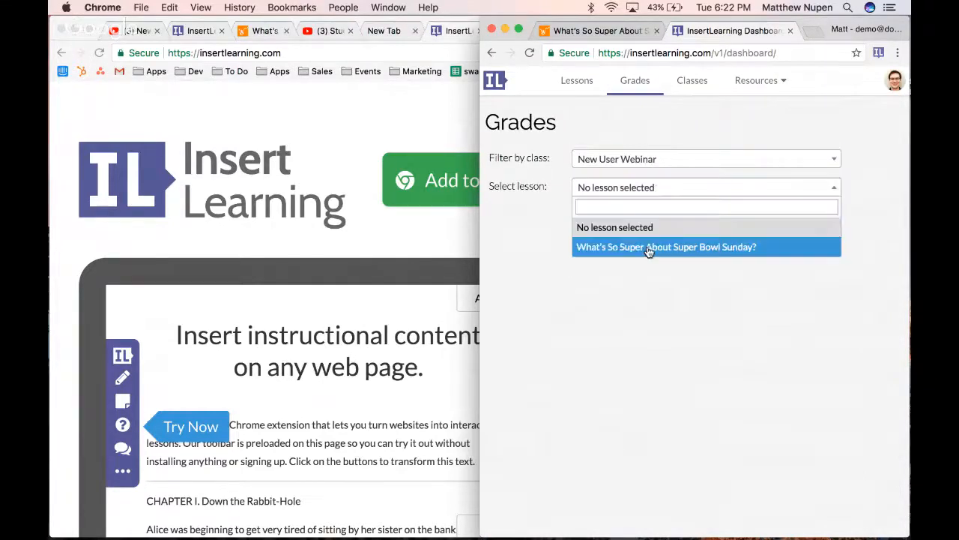
{"action": "left_click", "coordinate": [649, 247]}
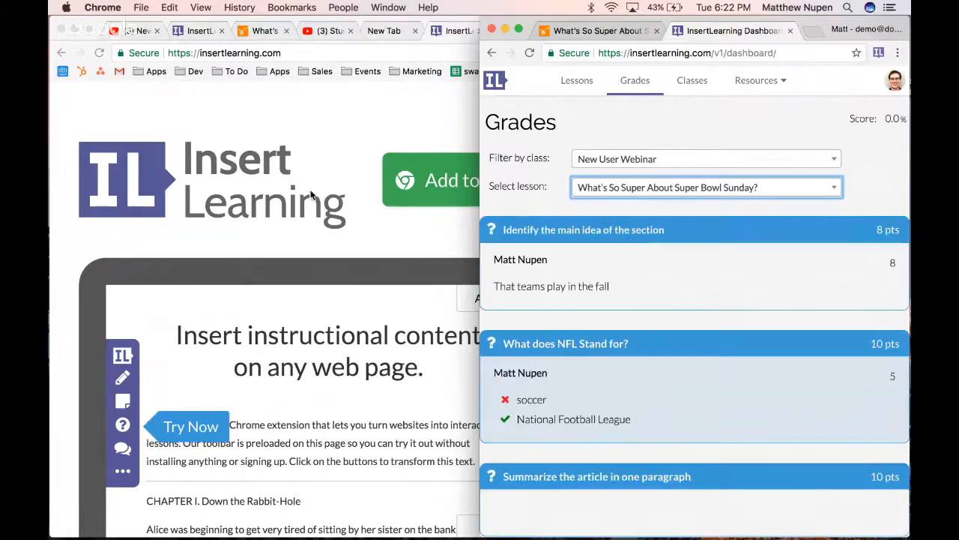
In the teacher's dashboard, filter the grades to the New User Webinar class and the "What's So Super About Super Bowl Sunday?" lesson
{"action": "left_click", "coordinate": [313, 197]}
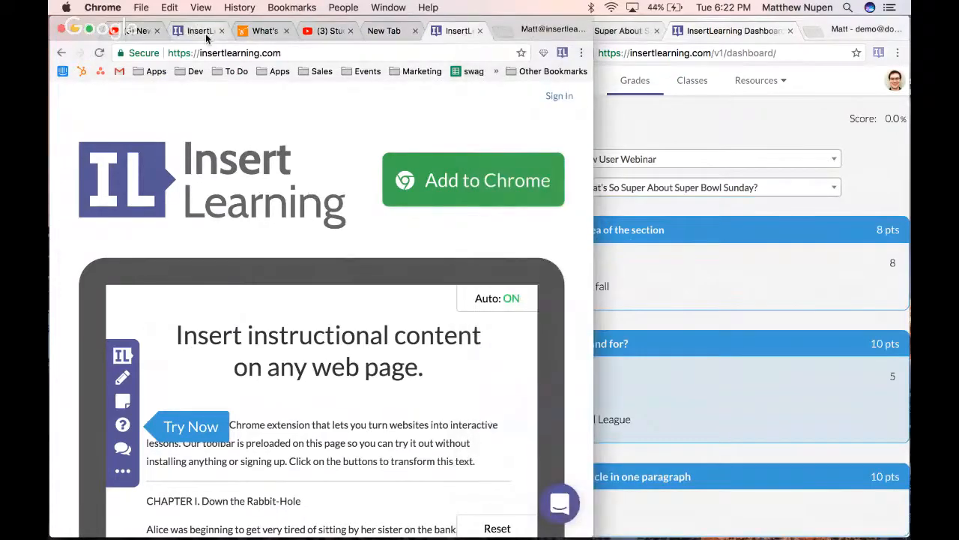
{"action": "left_click", "coordinate": [207, 34]}
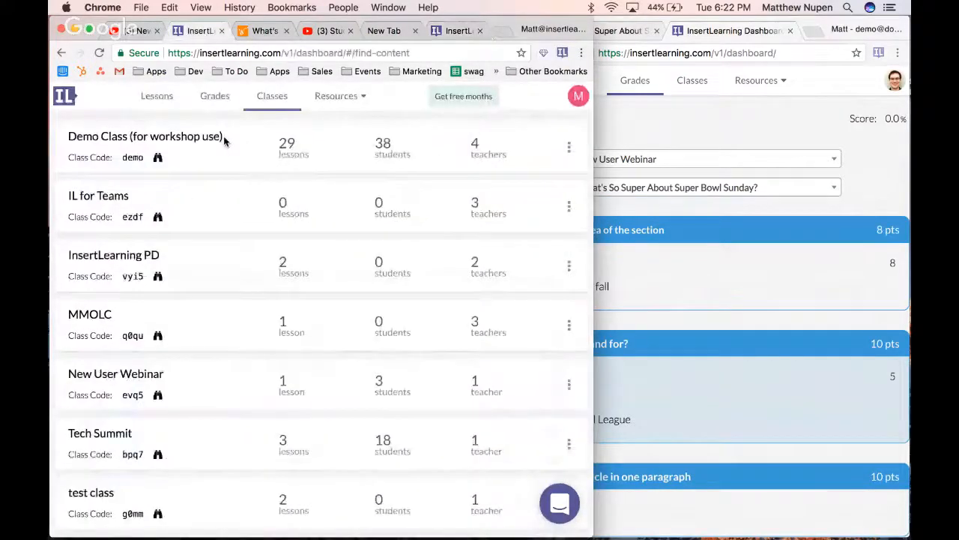
{"action": "left_click", "coordinate": [215, 96]}
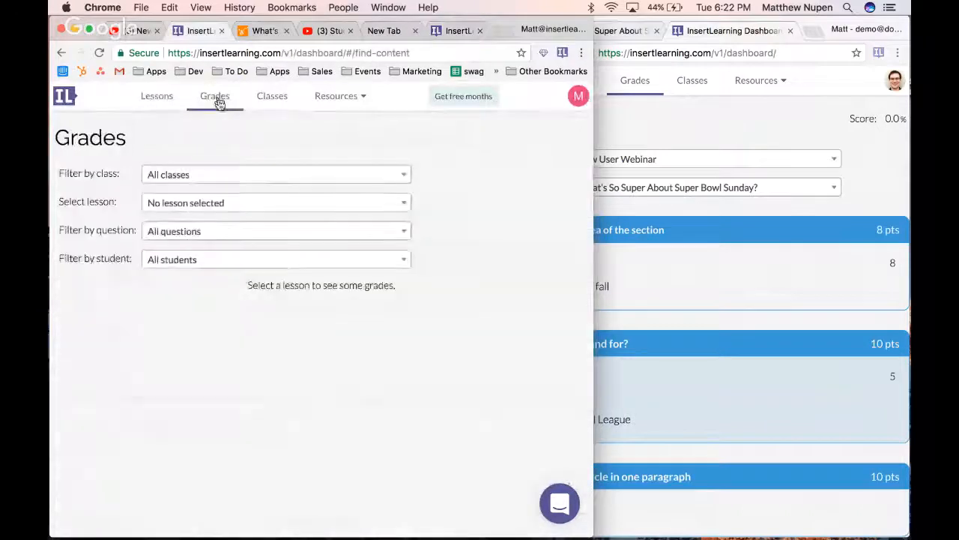
{"action": "left_click", "coordinate": [248, 175]}
{"action": "left_click", "coordinate": [240, 312]}
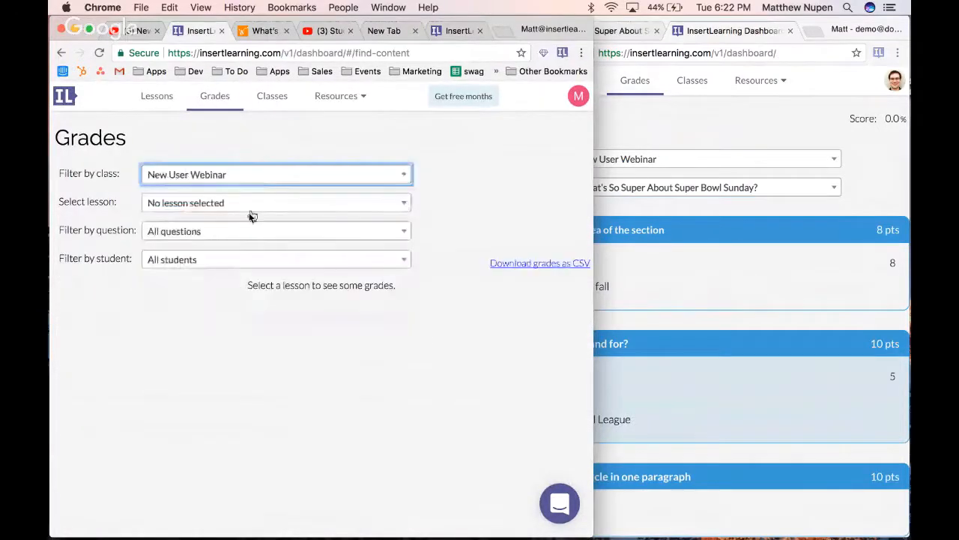
{"action": "left_click", "coordinate": [261, 204]}
{"action": "left_click", "coordinate": [255, 264]}
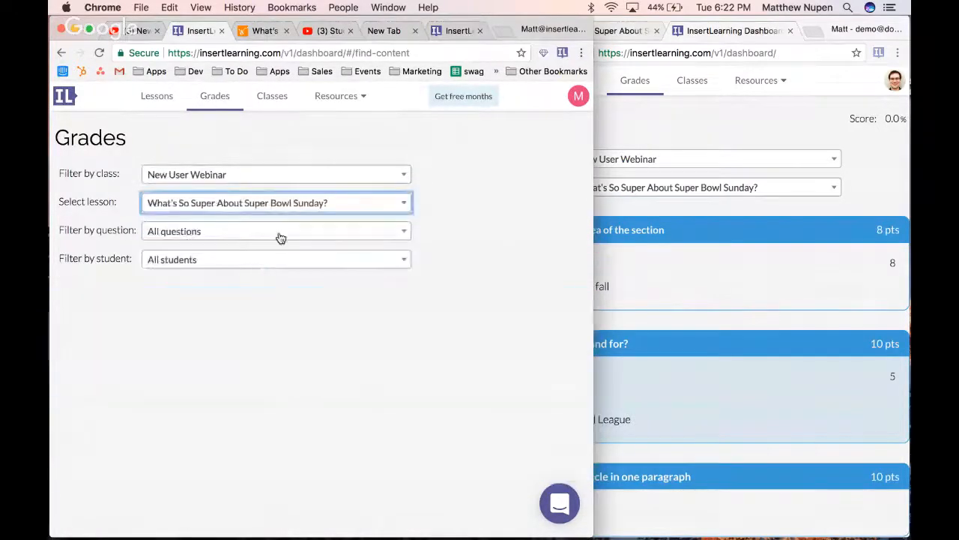
Check the question and student filters of the teacher's grades, keep all students, and switch to the YouTube webinar page's live chat
{"action": "left_click", "coordinate": [280, 237]}
{"action": "left_click", "coordinate": [482, 235]}
{"action": "left_click", "coordinate": [360, 261]}
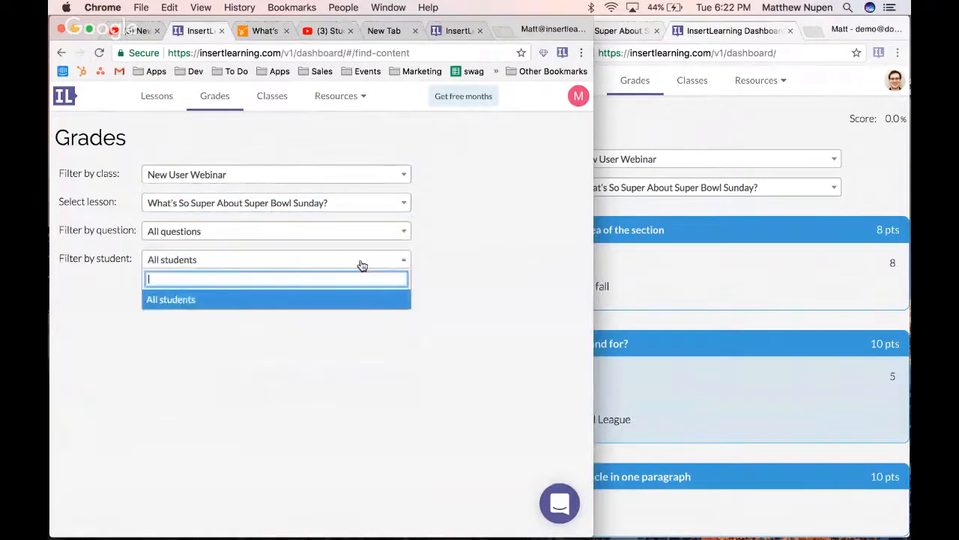
{"action": "left_click", "coordinate": [342, 300]}
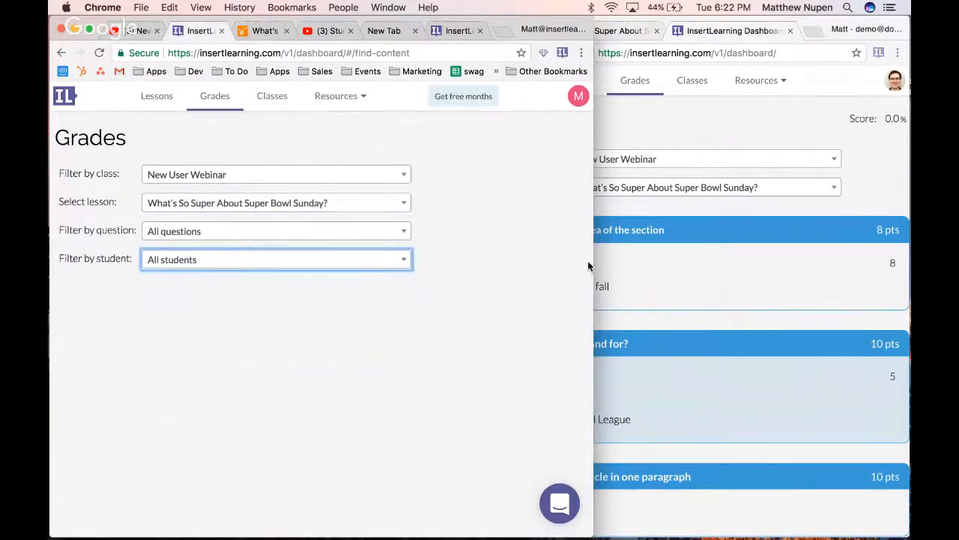
{"action": "left_click", "coordinate": [152, 32]}
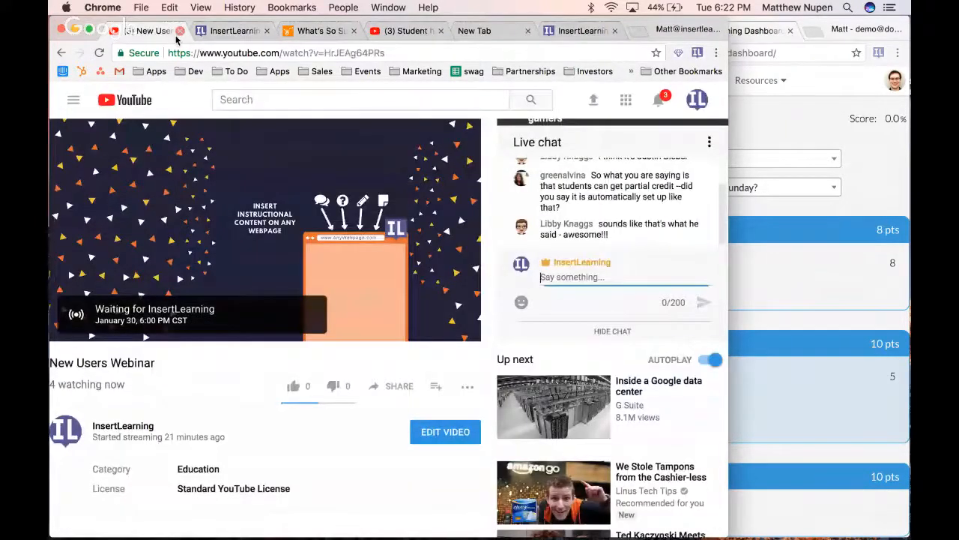